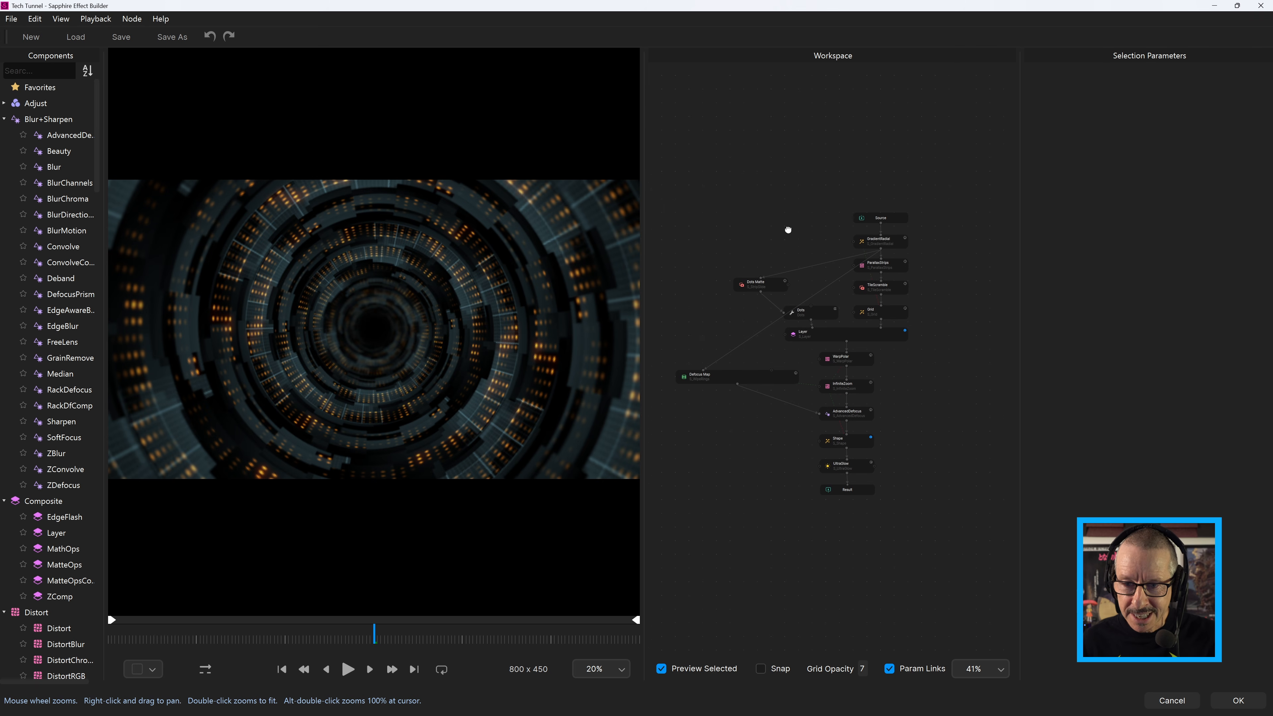
View the GradientRadial node's parameters and inspect the driver settings of its Inner Color
scroll(809, 270, up, 1)
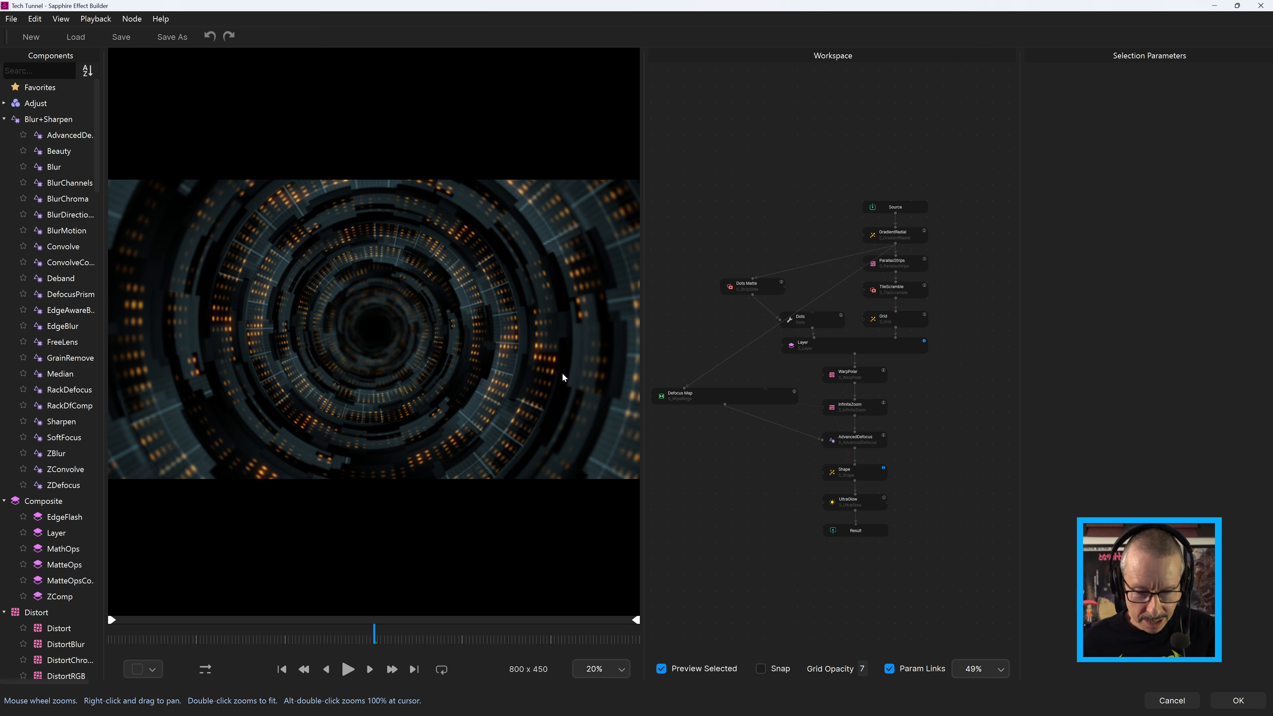
scroll(422, 328, up, 1)
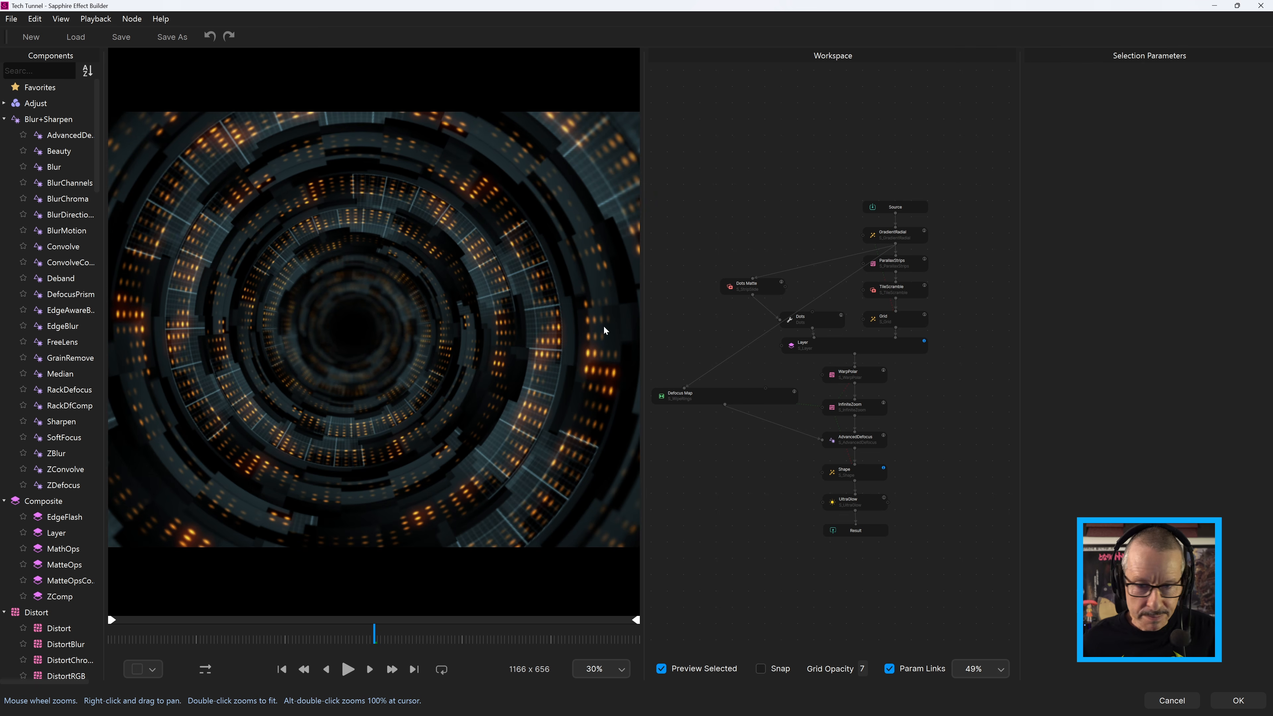
scroll(905, 247, up, 1)
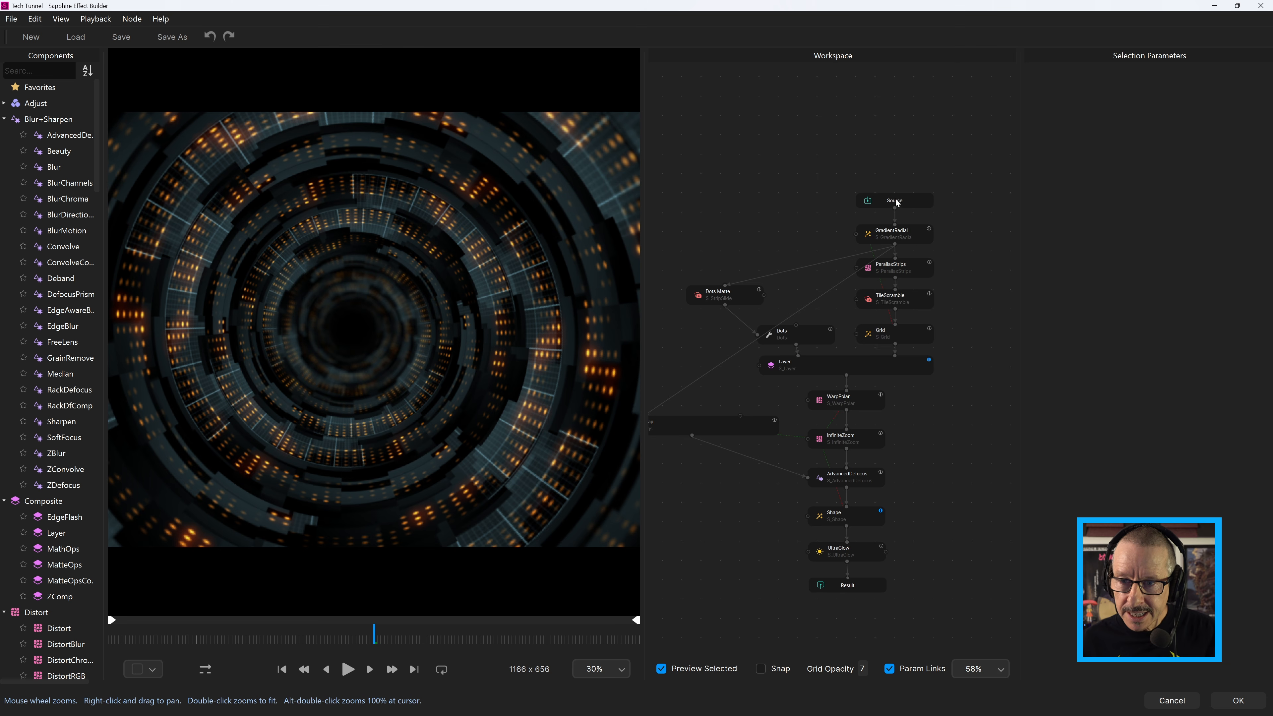
click(905, 235)
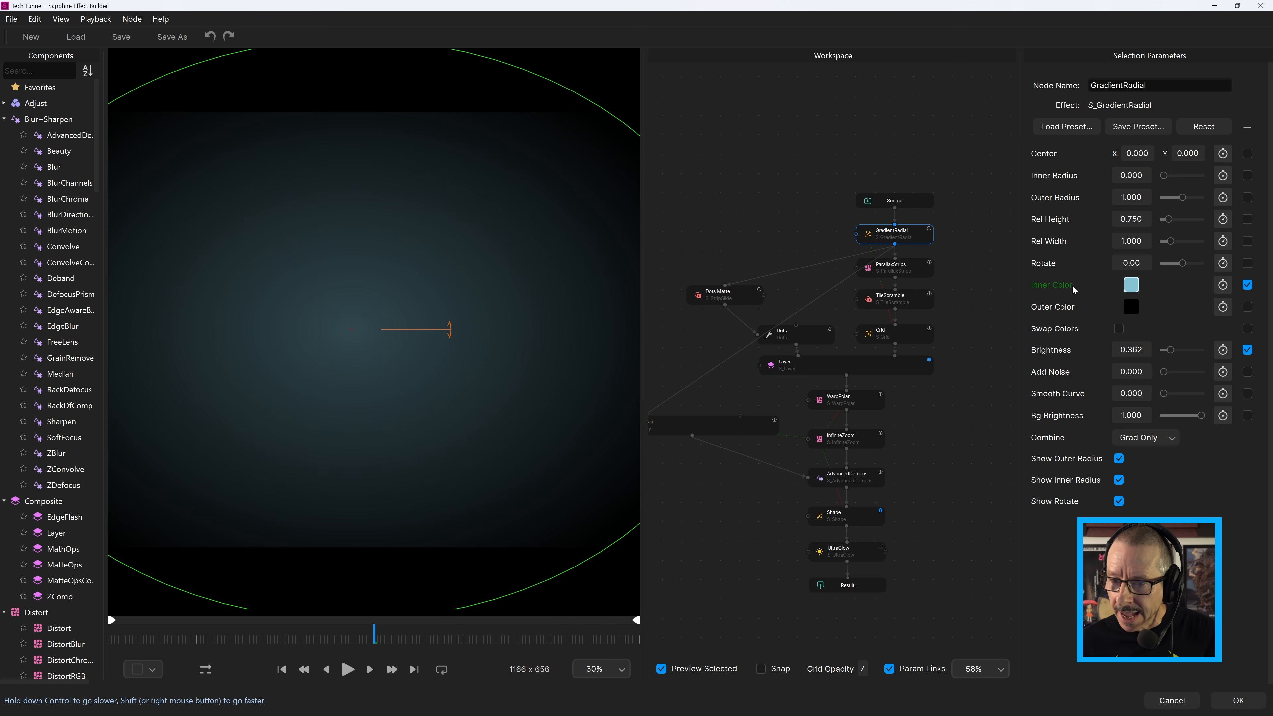
click(1223, 285)
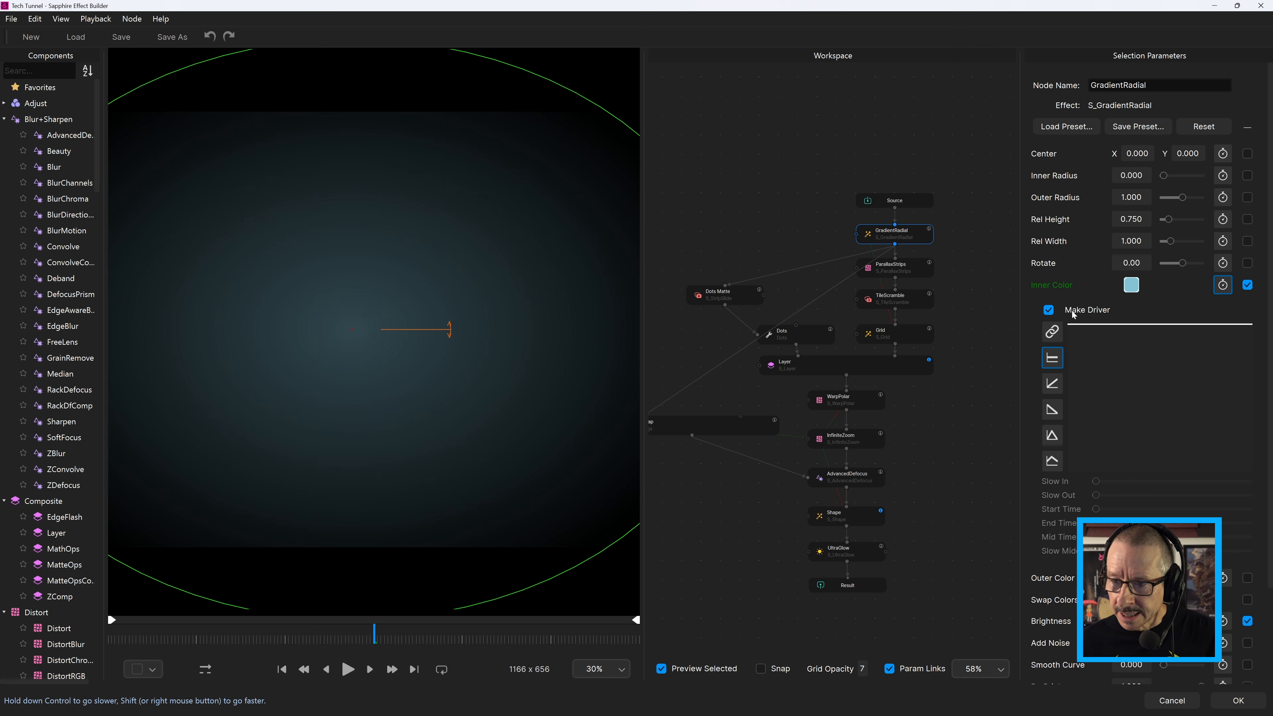
click(1223, 285)
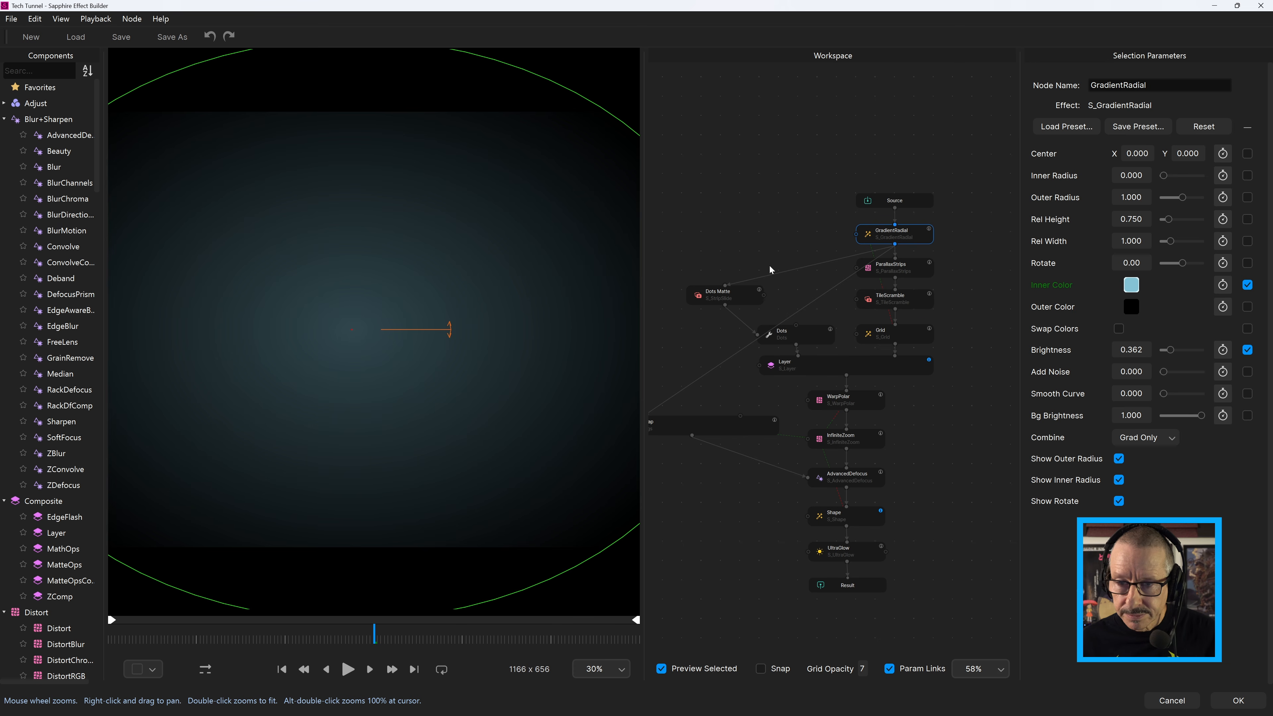
Preview the ParallaxStrips node's output at different points in time
click(906, 269)
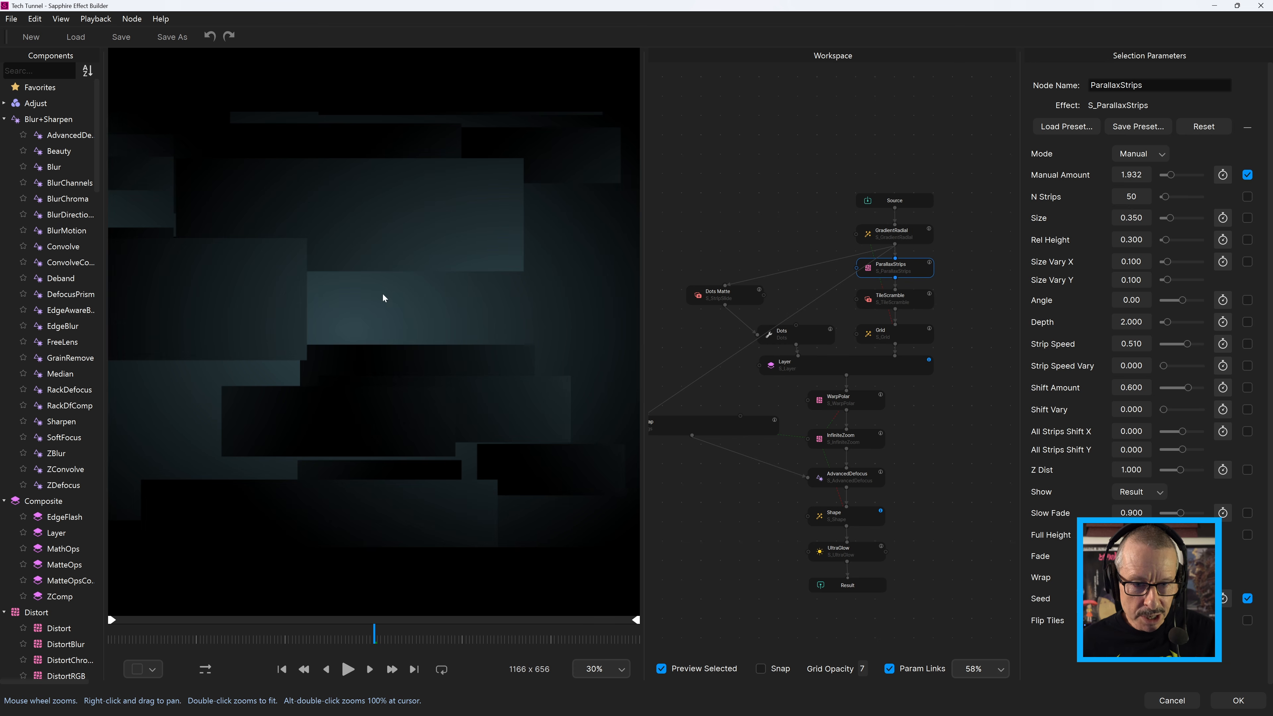
click(314, 637)
drag(378, 633, 469, 652)
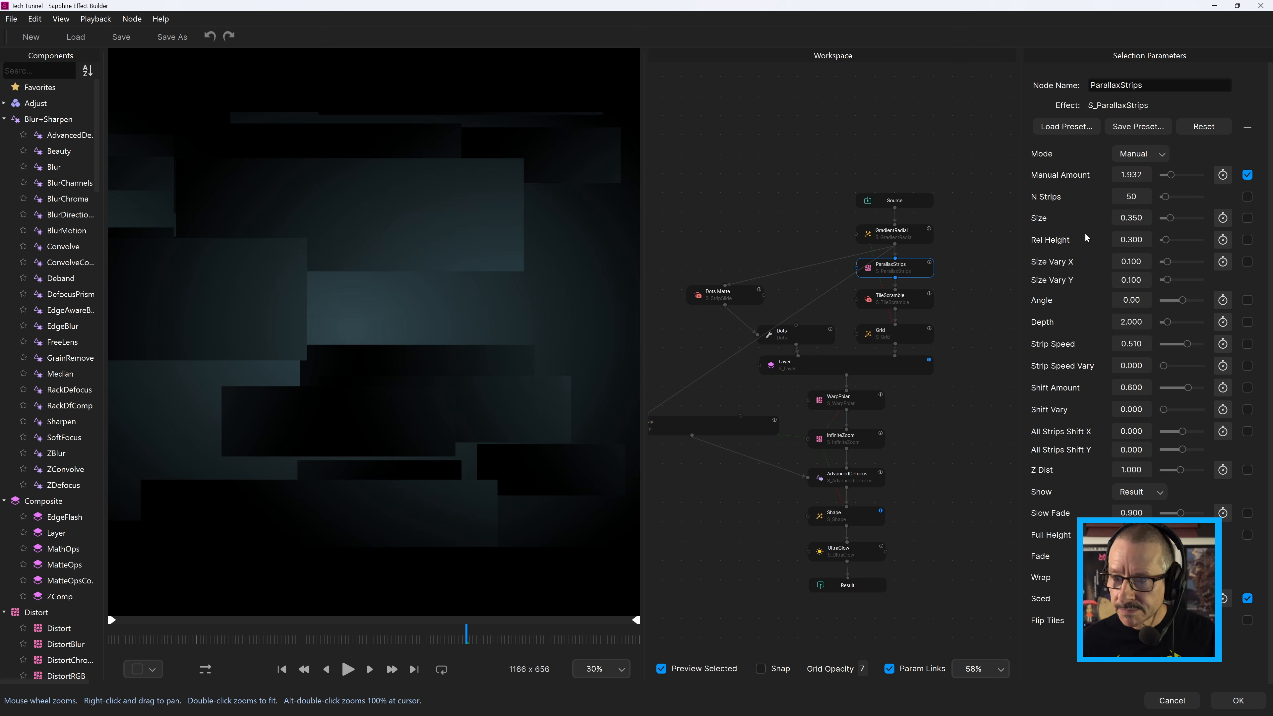
Try Automatic mode on the ParallaxStrips node, play back the strip motion, and return the mode to Manual
click(1135, 156)
click(1137, 176)
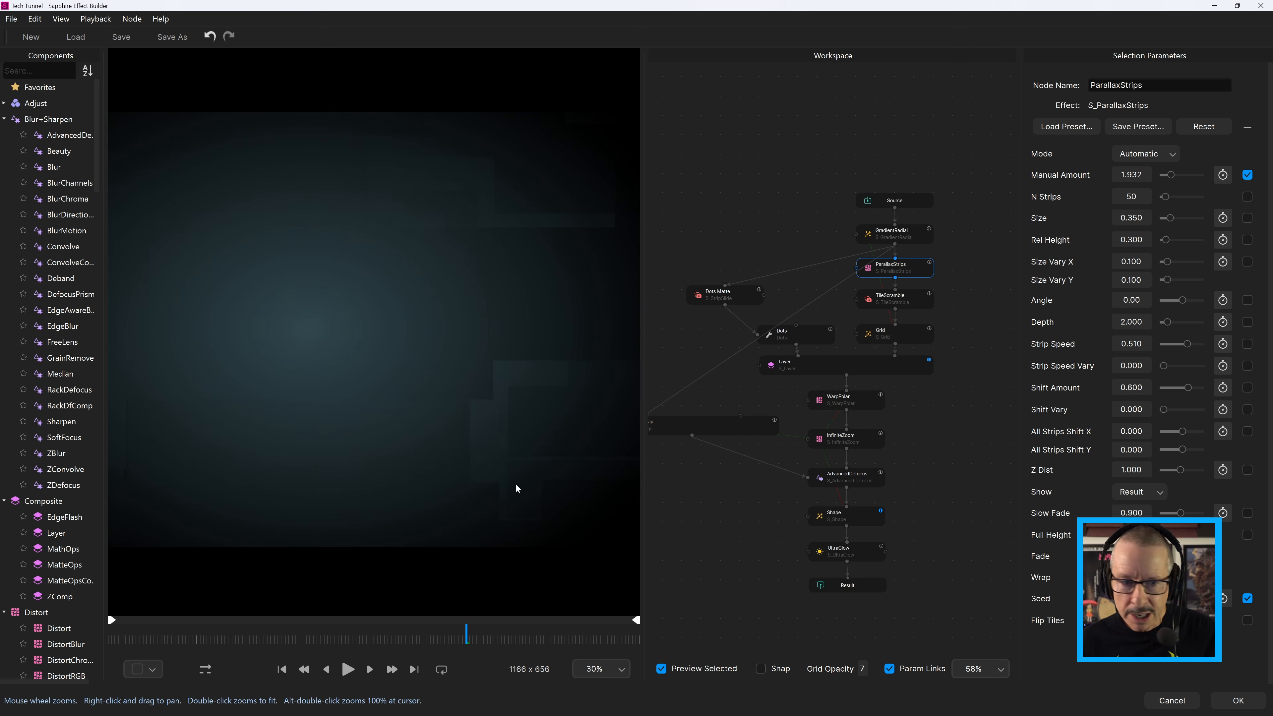
mouse_move(321, 642)
mouse_down()
mouse_move(259, 639)
mouse_move(329, 645)
mouse_up()
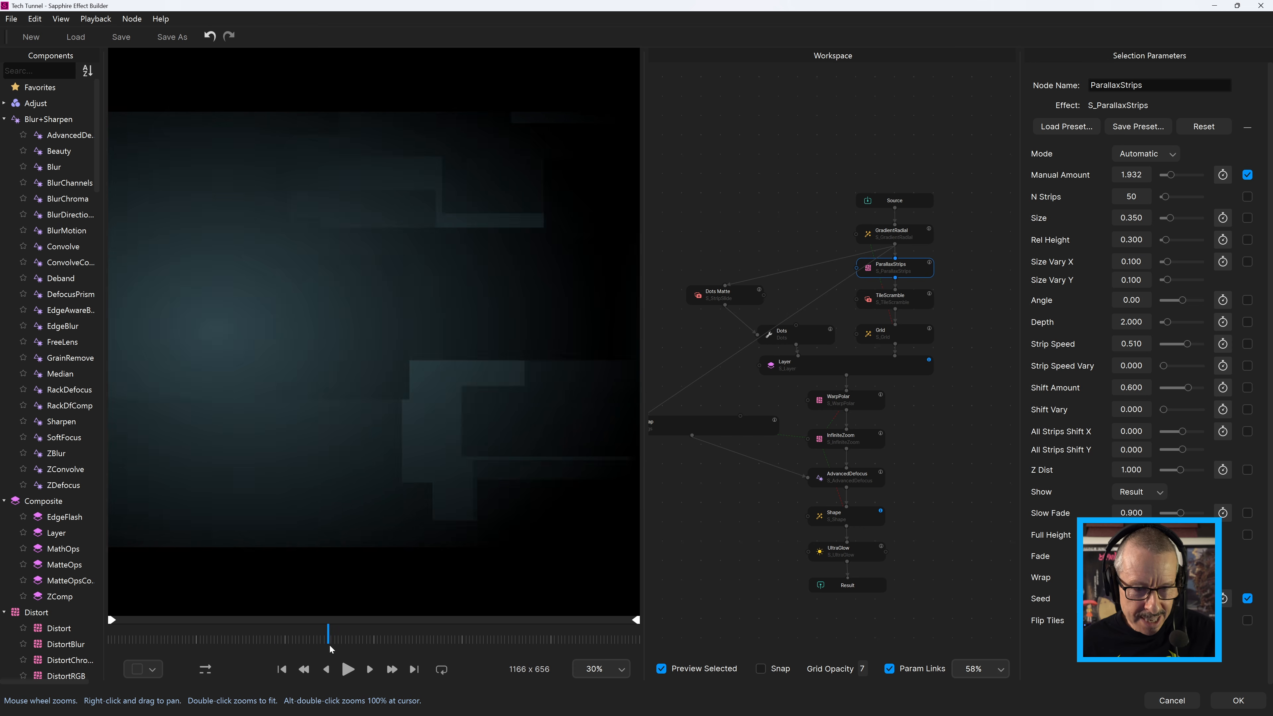
click(350, 670)
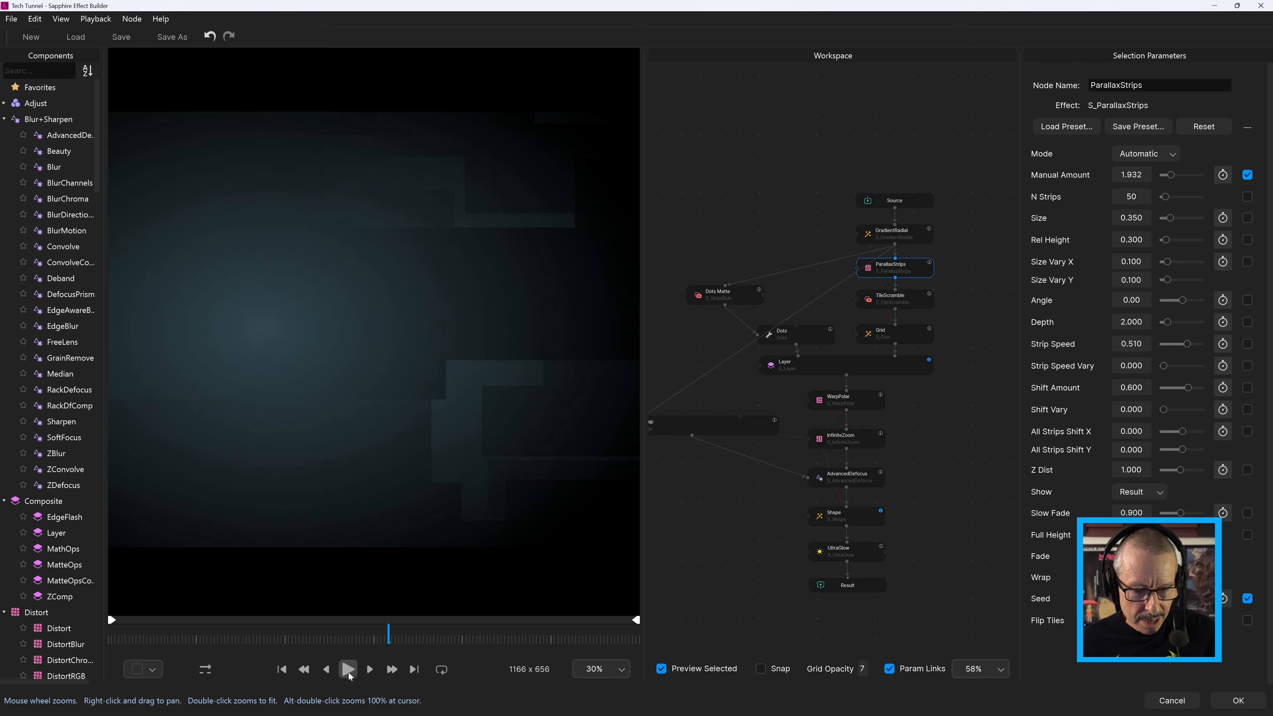
click(1145, 154)
click(1142, 180)
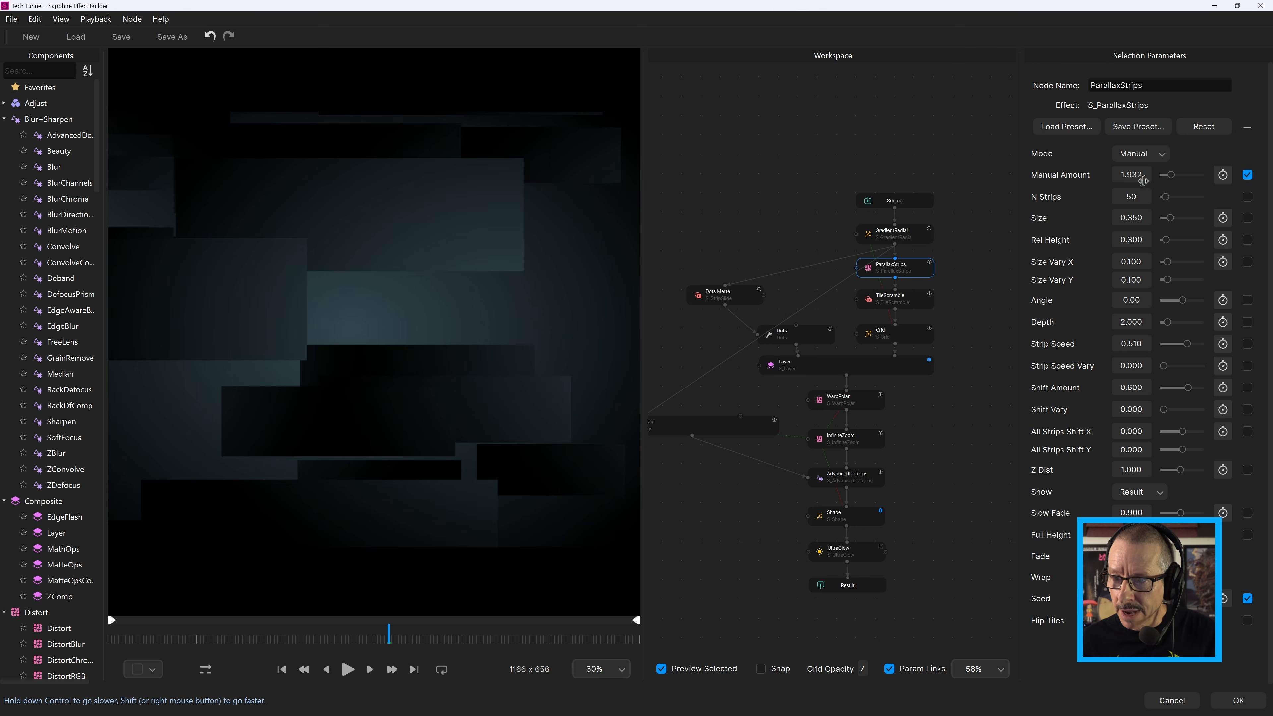
Try a ParallaxStrips Manual Amount of 1.897 and undo the change
drag(1171, 176, 1170, 177)
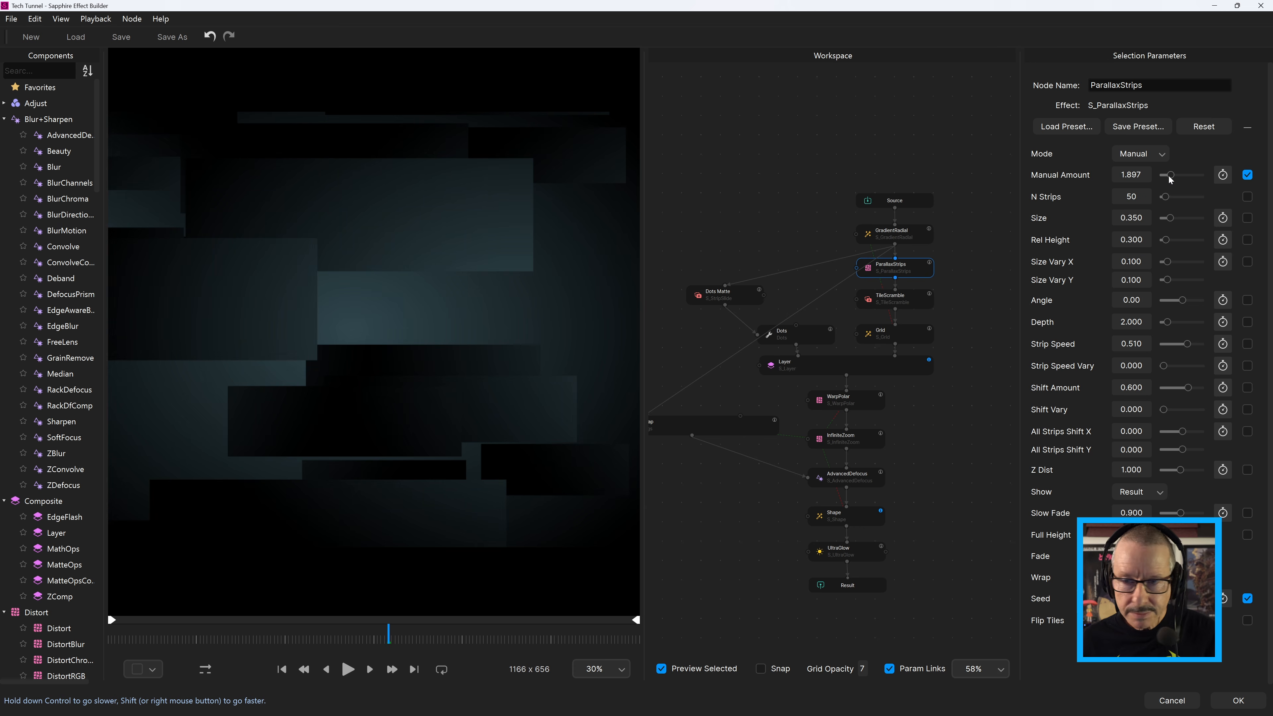
key(ctrl+z)
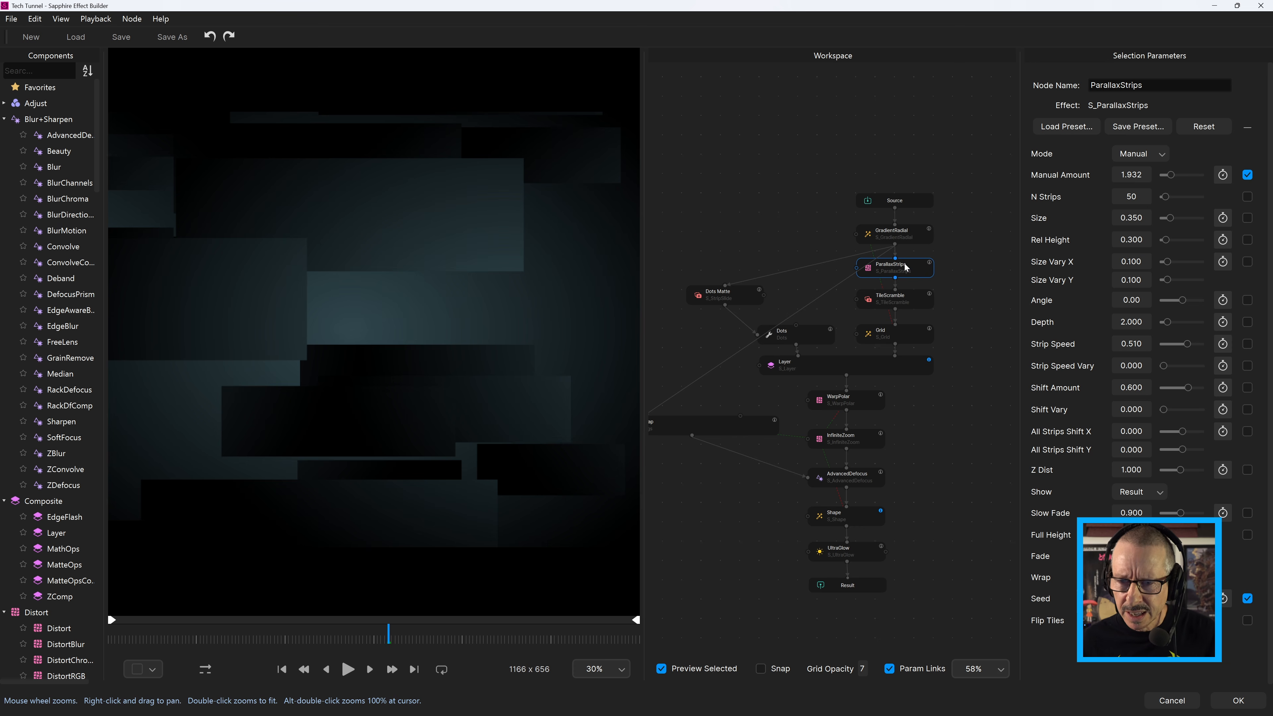
View the TileScramble node, and check the Grid node's Color link with GradientRadial: Inner Color as its driver
click(906, 302)
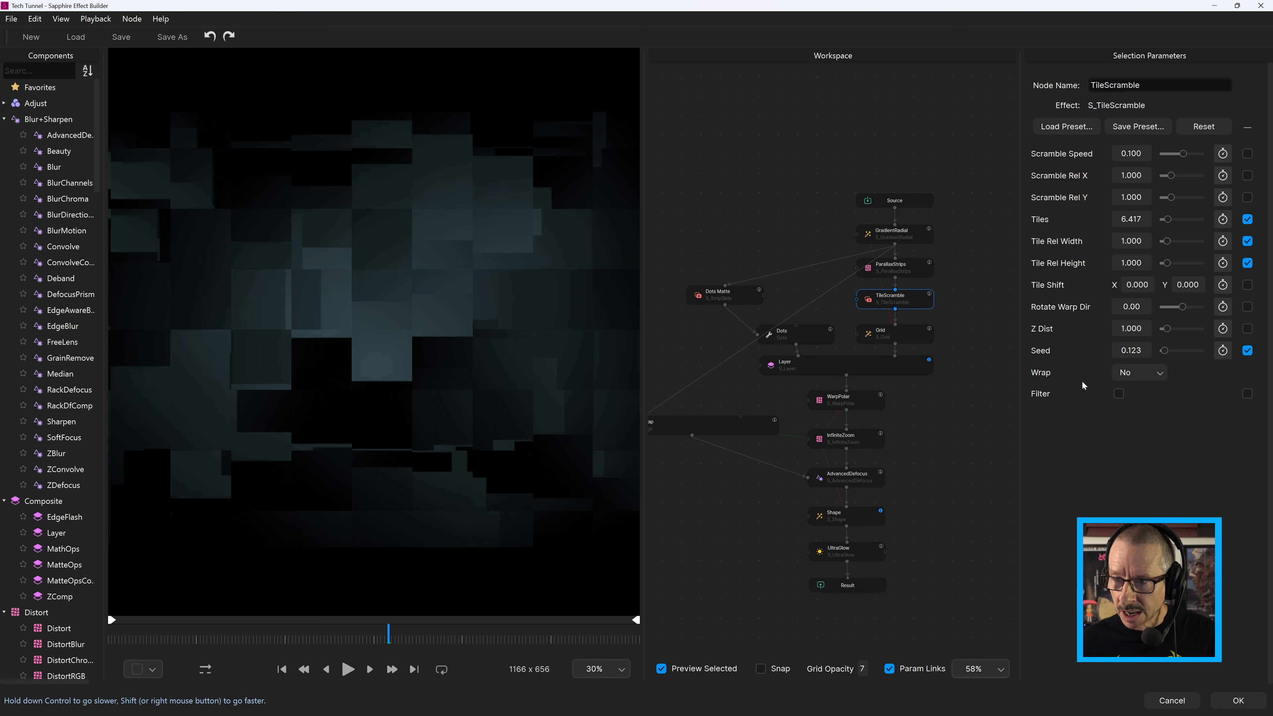
click(912, 334)
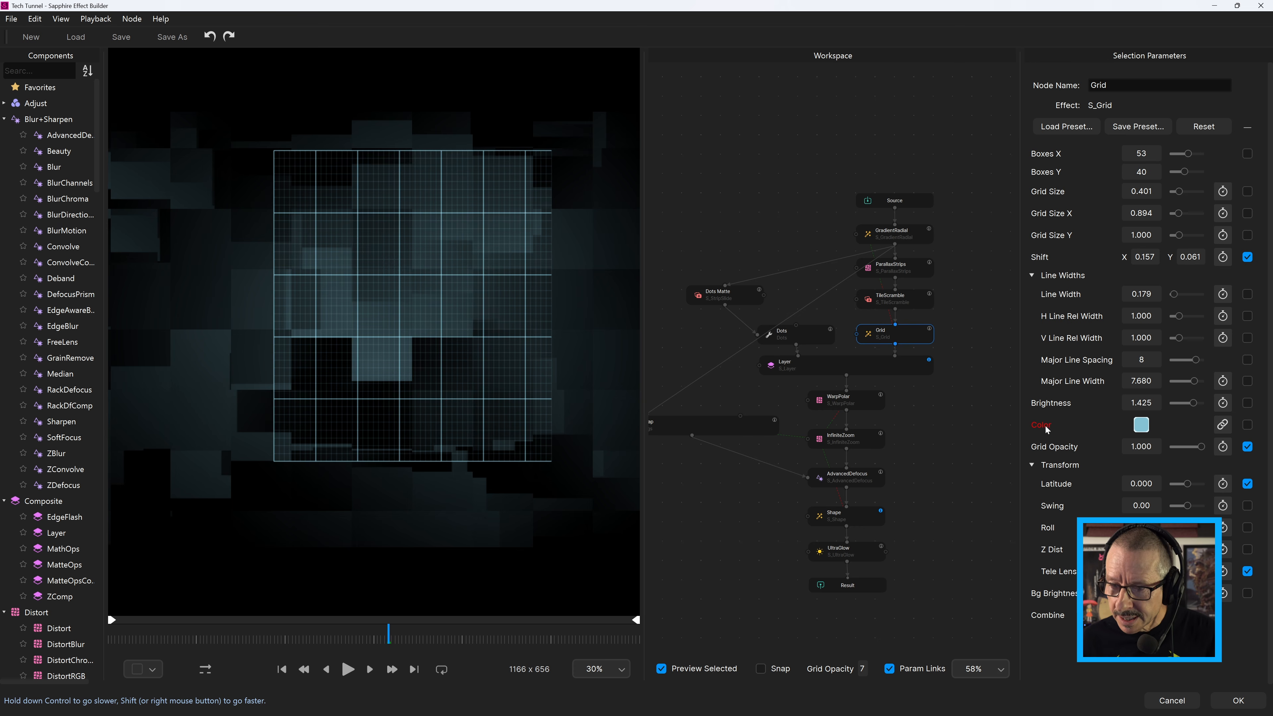
click(1217, 426)
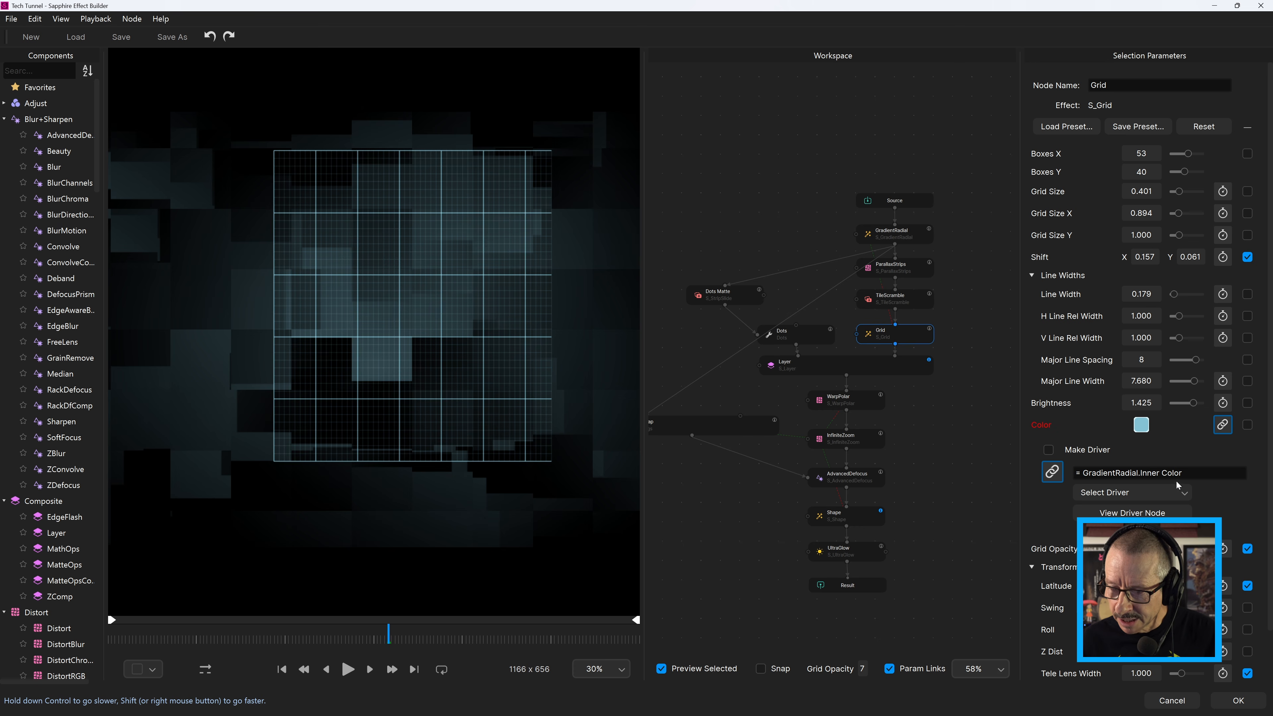
click(1171, 493)
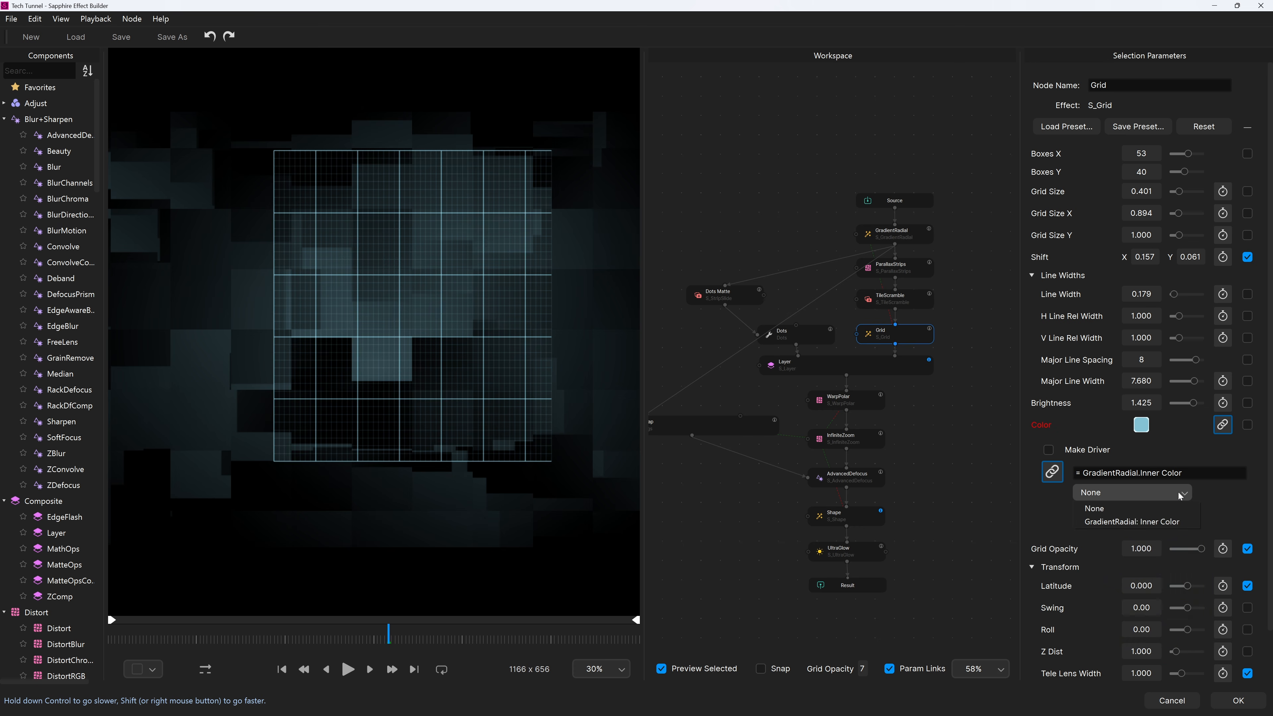
click(1164, 522)
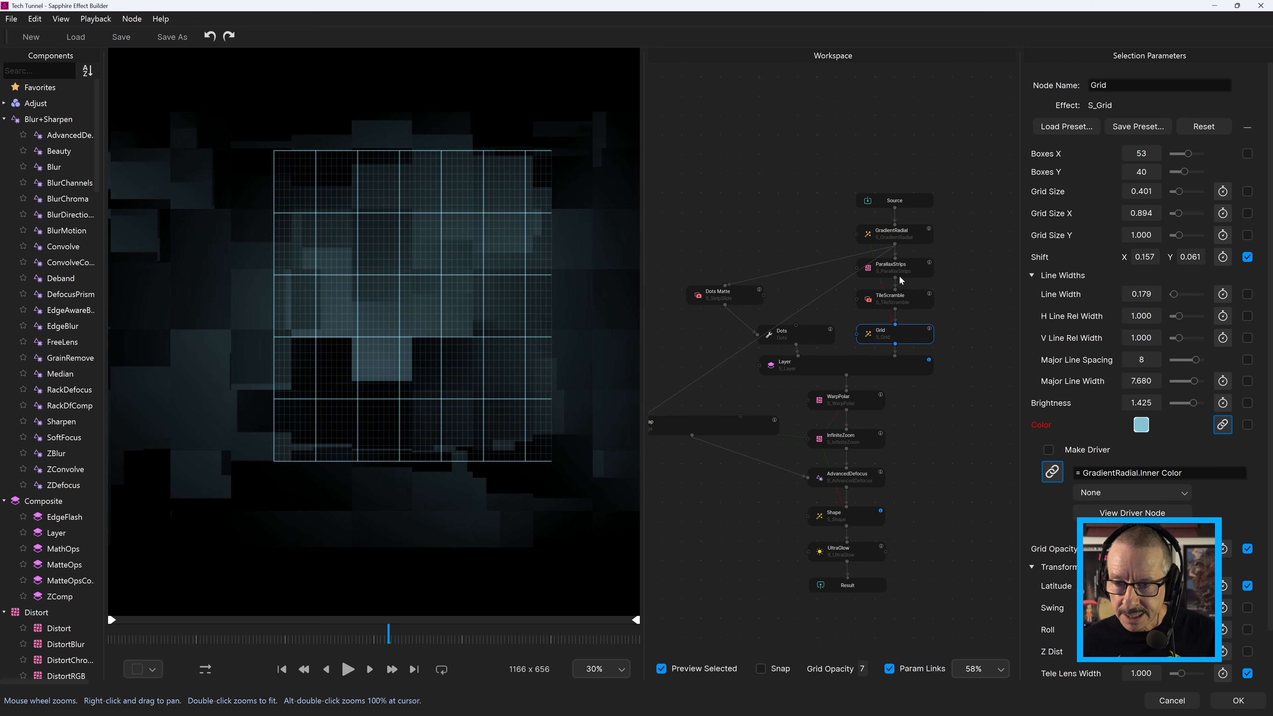
click(1224, 426)
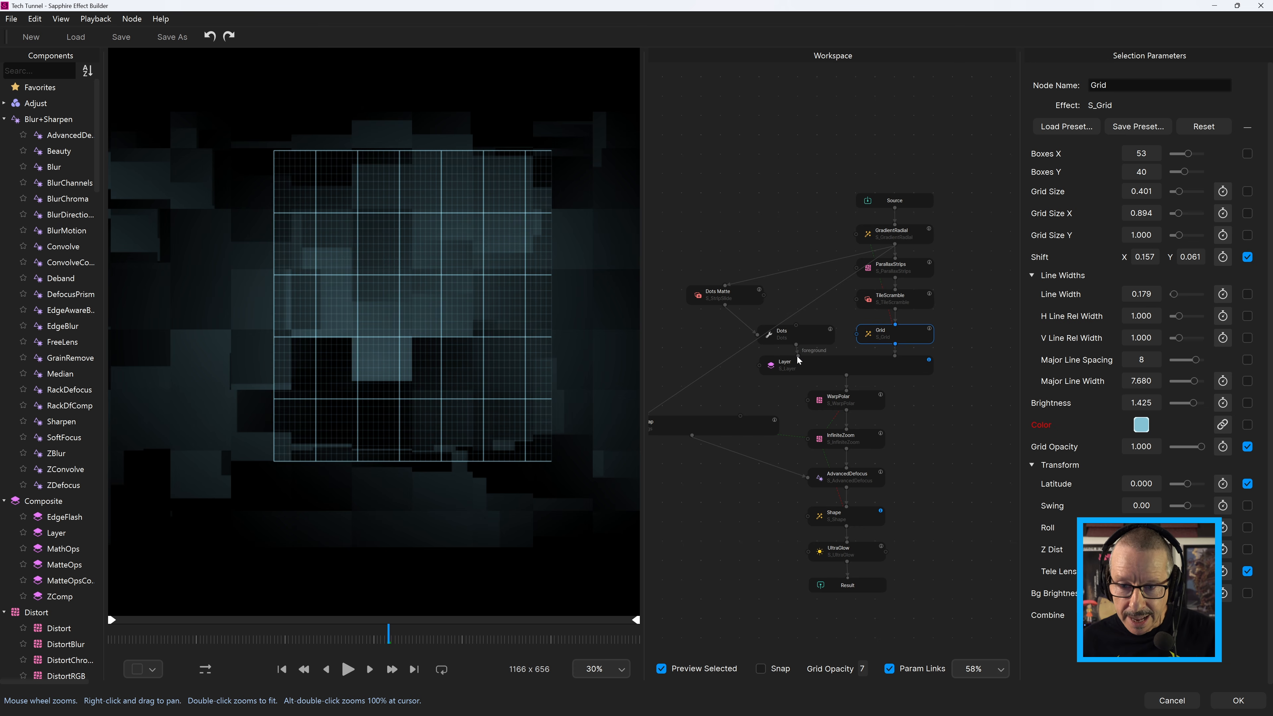
Preview the Dots node and locate the Dots effect in the Tools category of the component library
click(803, 335)
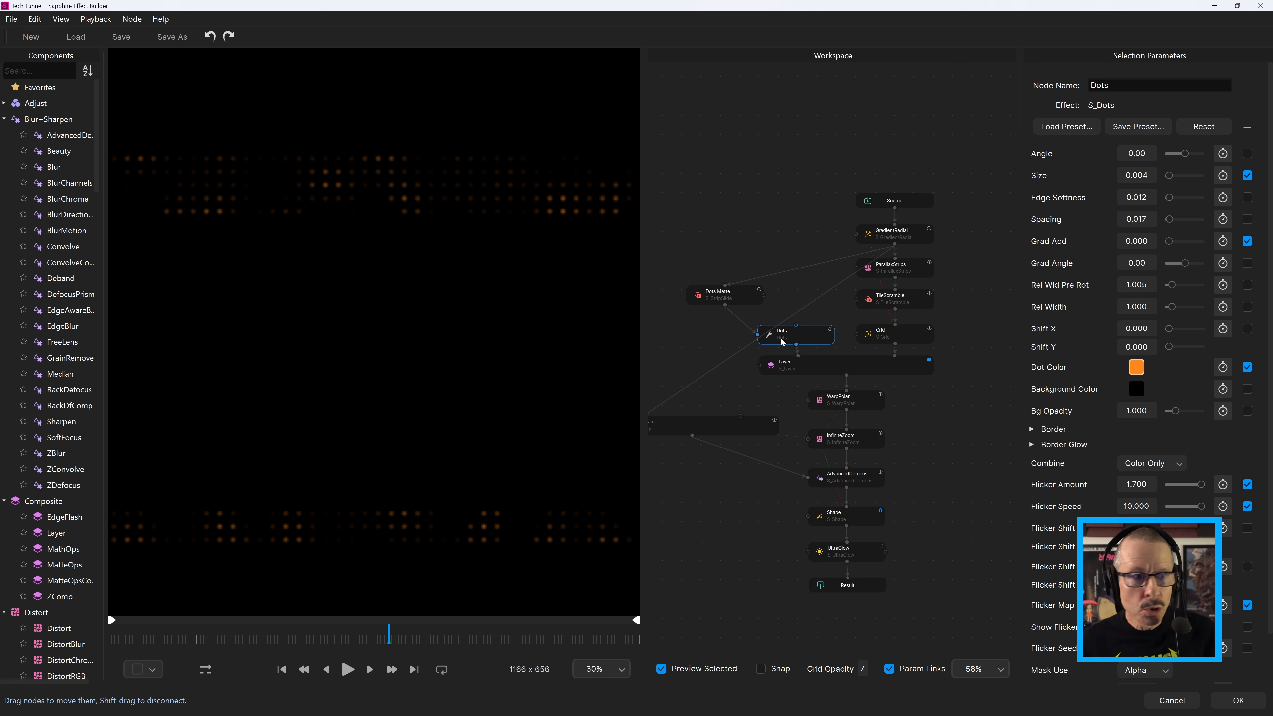
drag(98, 146, 97, 630)
drag(102, 576, 169, 576)
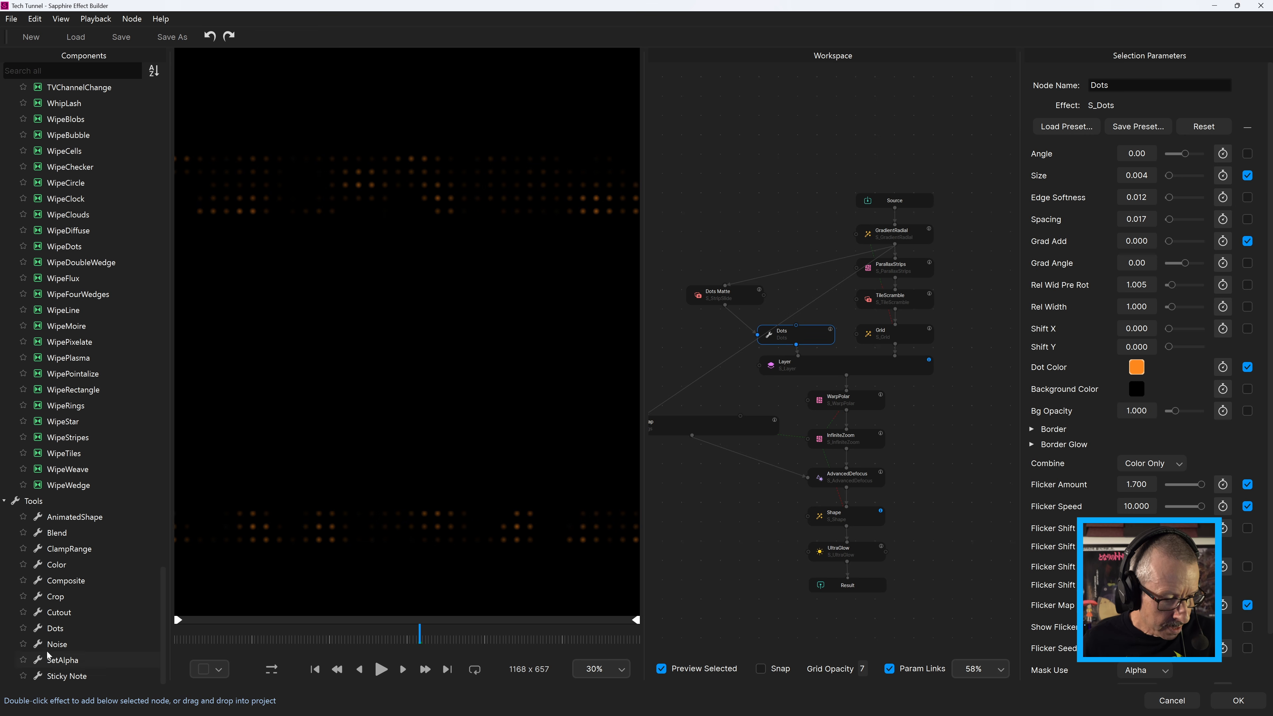
drag(171, 550, 103, 549)
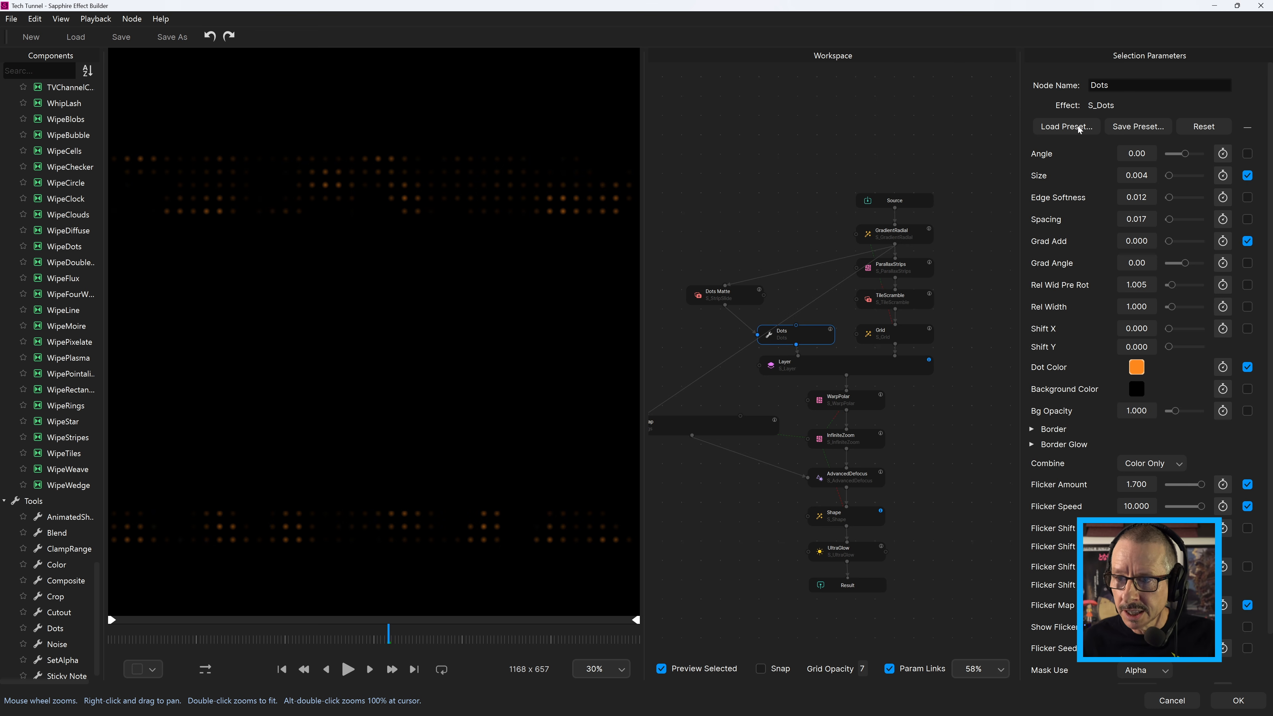
Preview the LED Dots preset for the Dots node without loading it, and scrub through the node's flickering dots
click(1066, 126)
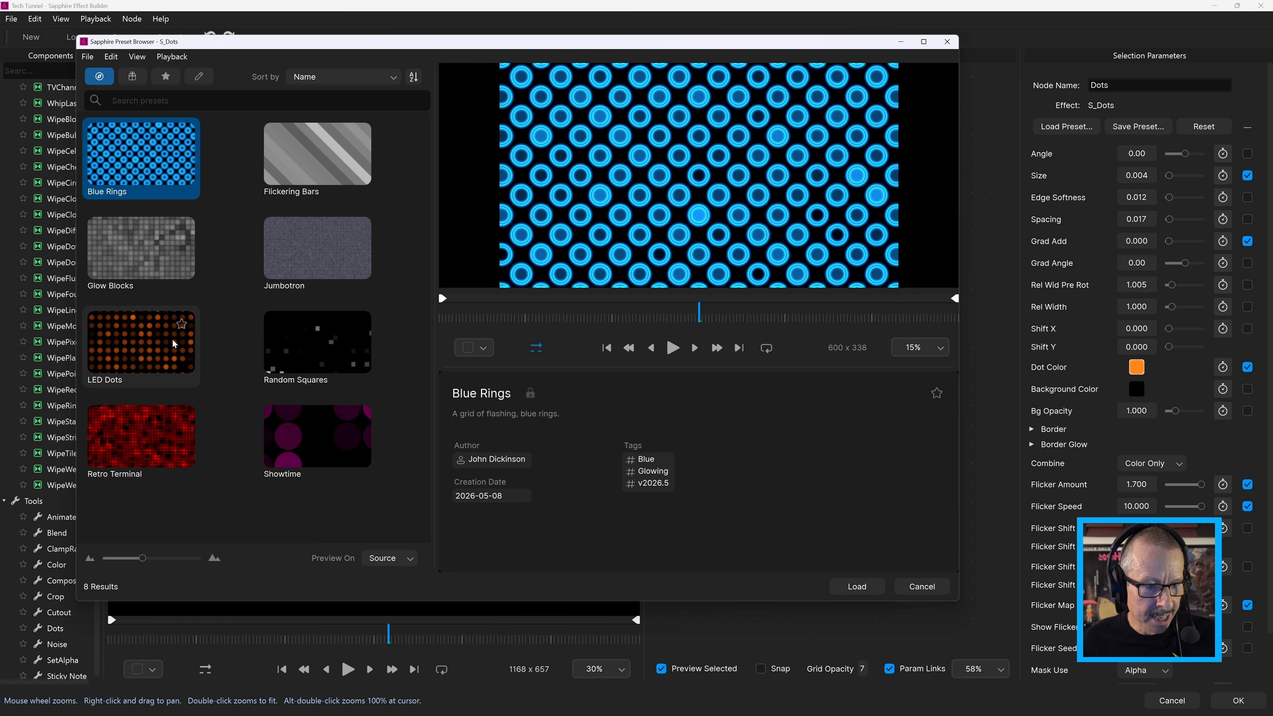
click(148, 342)
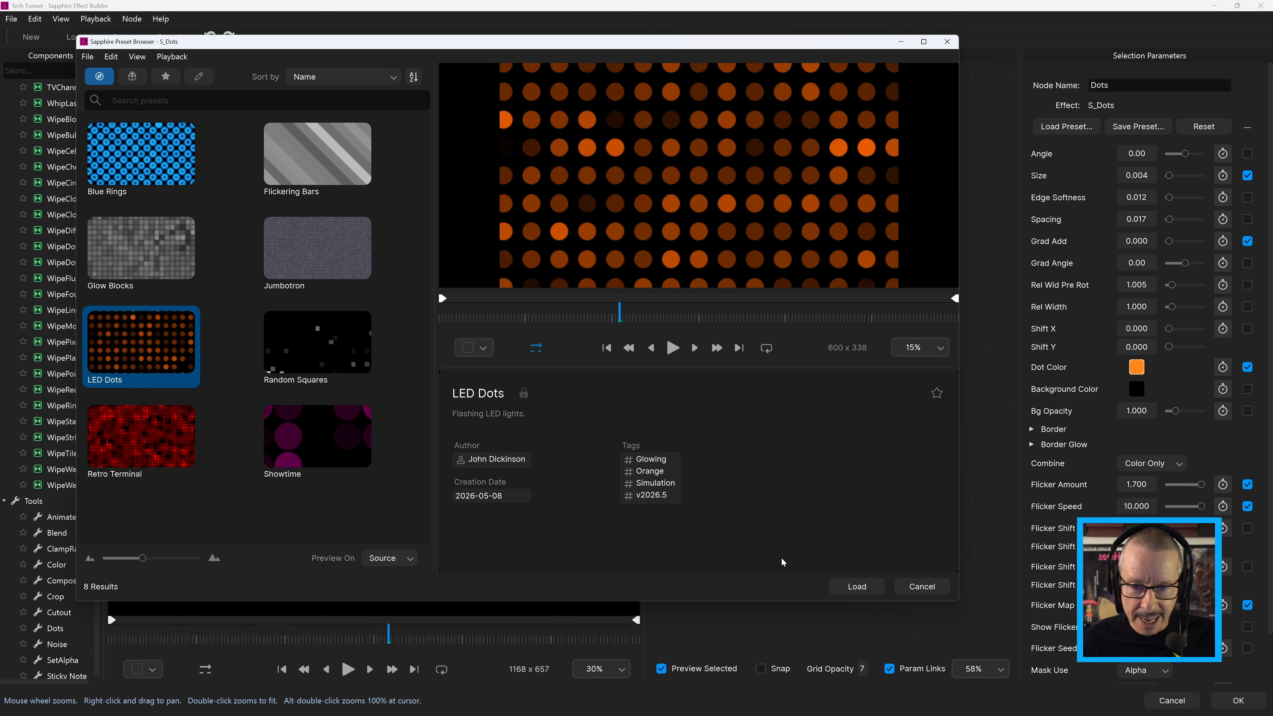
click(926, 587)
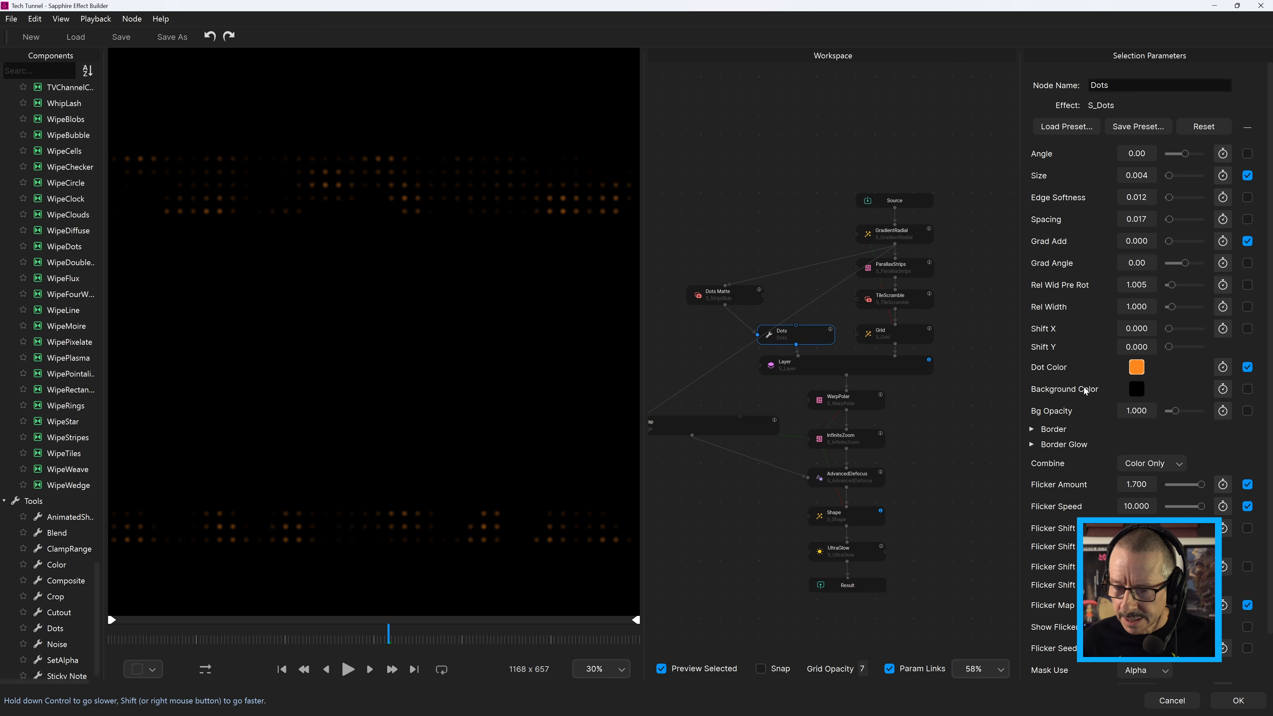
mouse_move(388, 633)
mouse_down()
mouse_move(430, 635)
mouse_move(251, 631)
mouse_move(429, 637)
mouse_move(302, 634)
mouse_move(421, 636)
mouse_move(409, 645)
mouse_up()
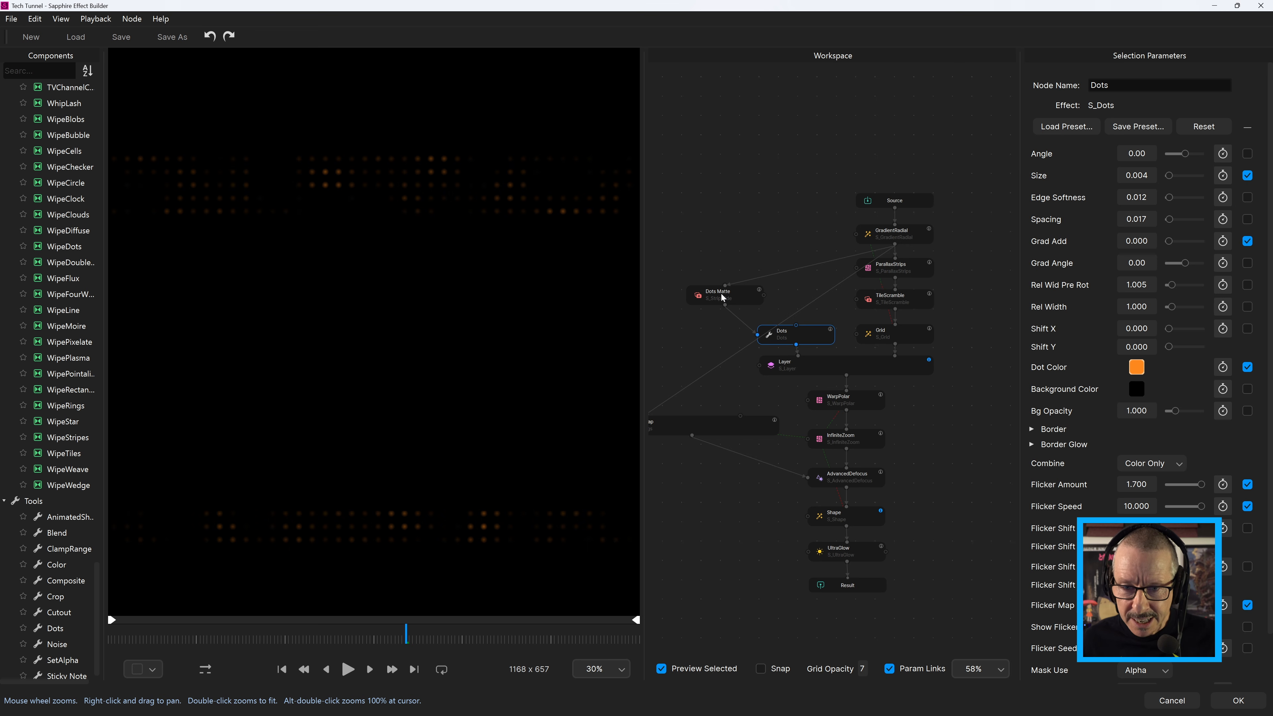
Try an Amount of 0.535 on the Dots Matte node and undo the change
click(729, 299)
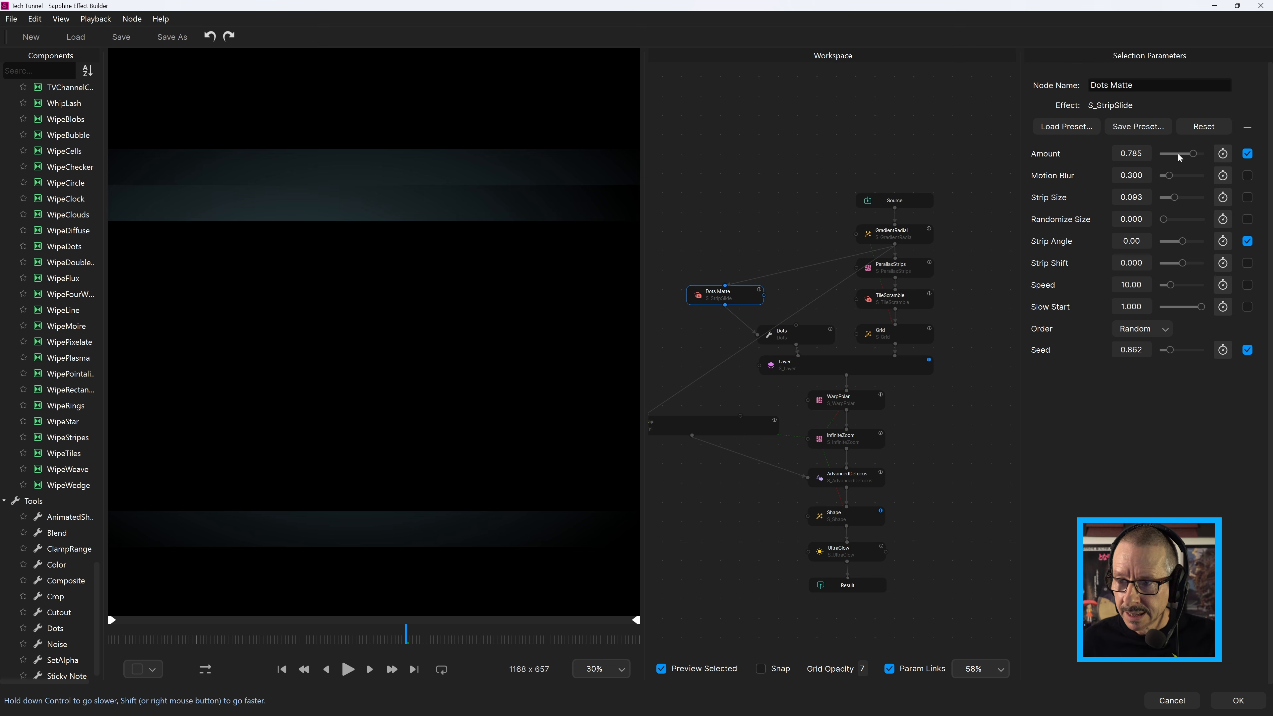
mouse_move(1193, 156)
mouse_down()
mouse_move(1172, 158)
mouse_move(1195, 158)
mouse_move(1185, 159)
mouse_up()
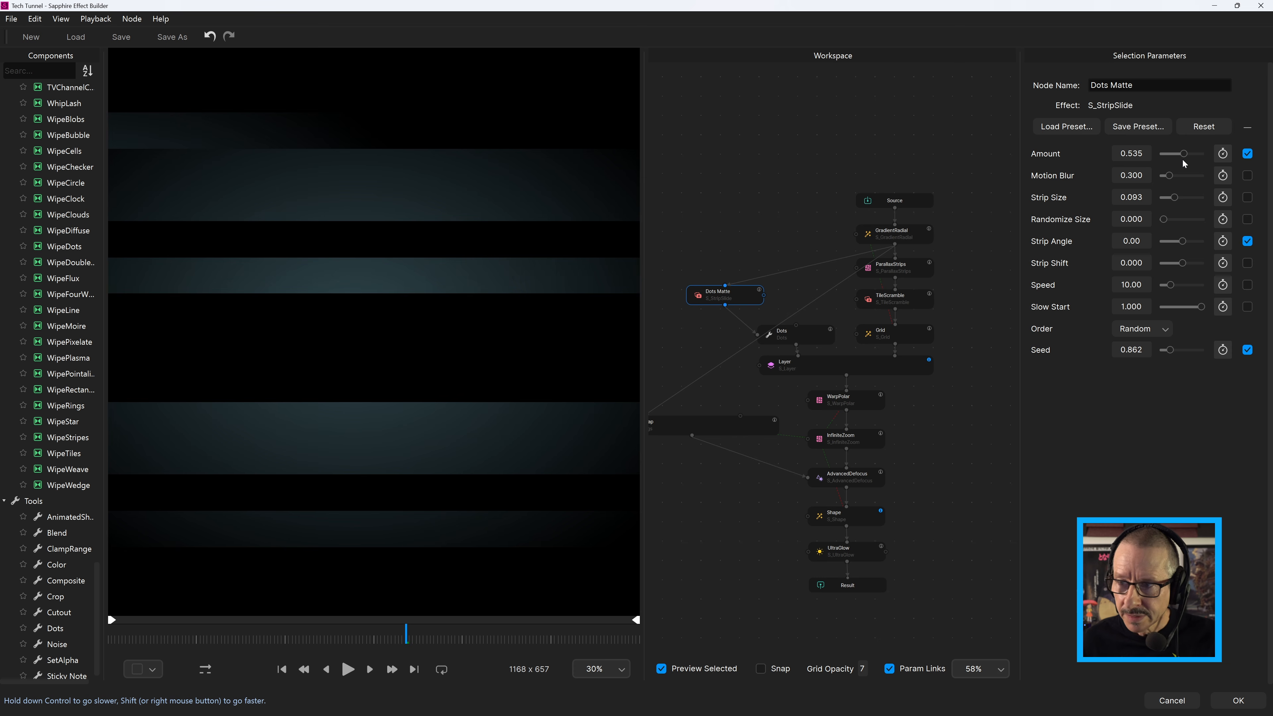
key(ctrl+z)
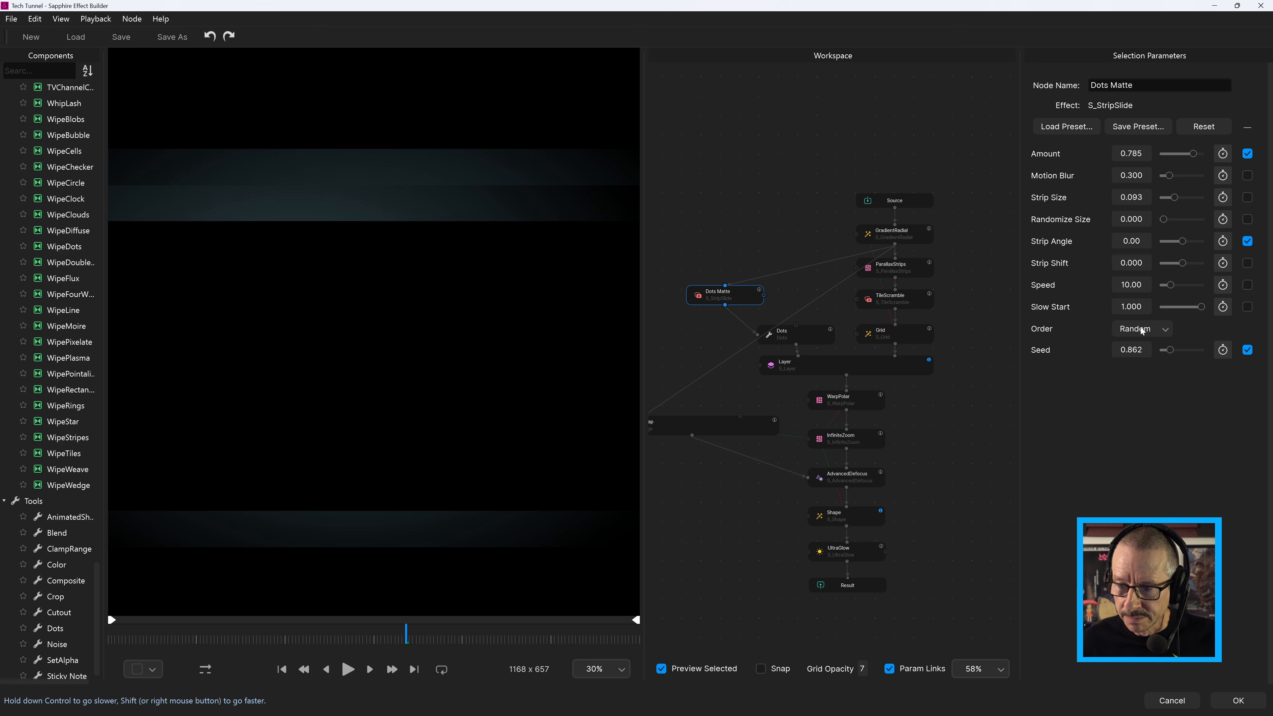
Preview the Dots node and the Layer node that combines it with the Grid branch
click(795, 340)
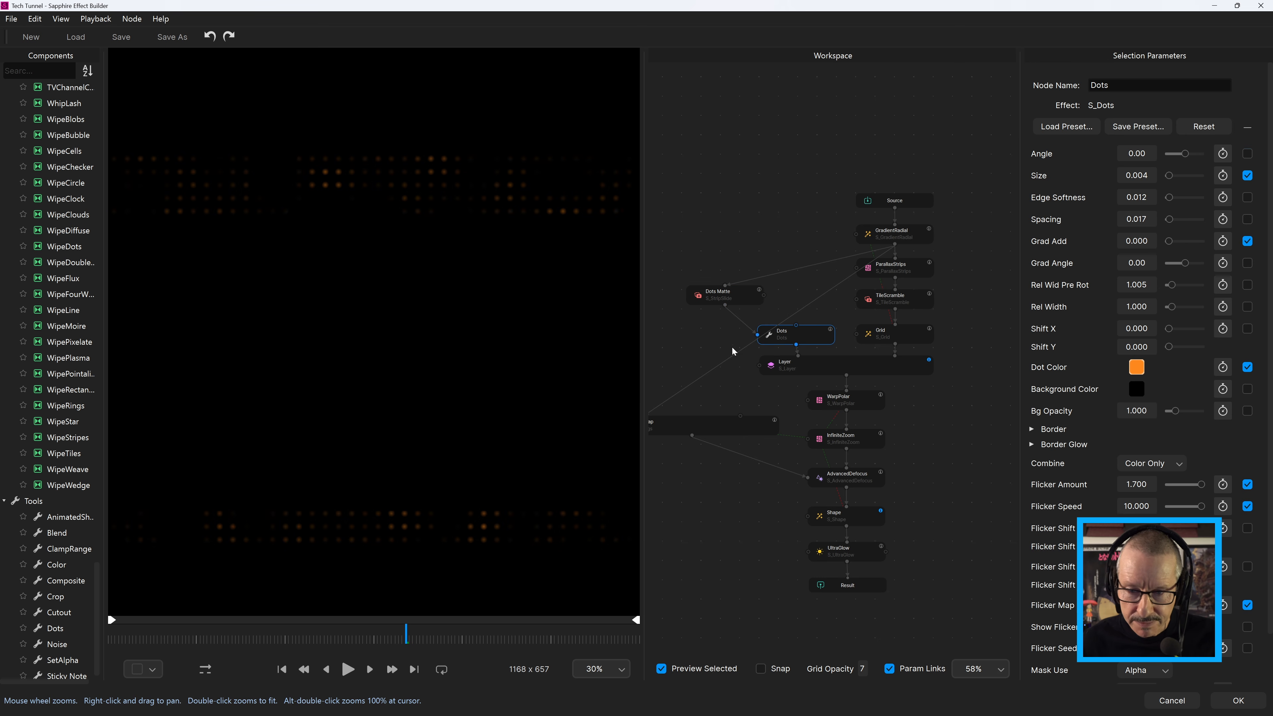
click(822, 370)
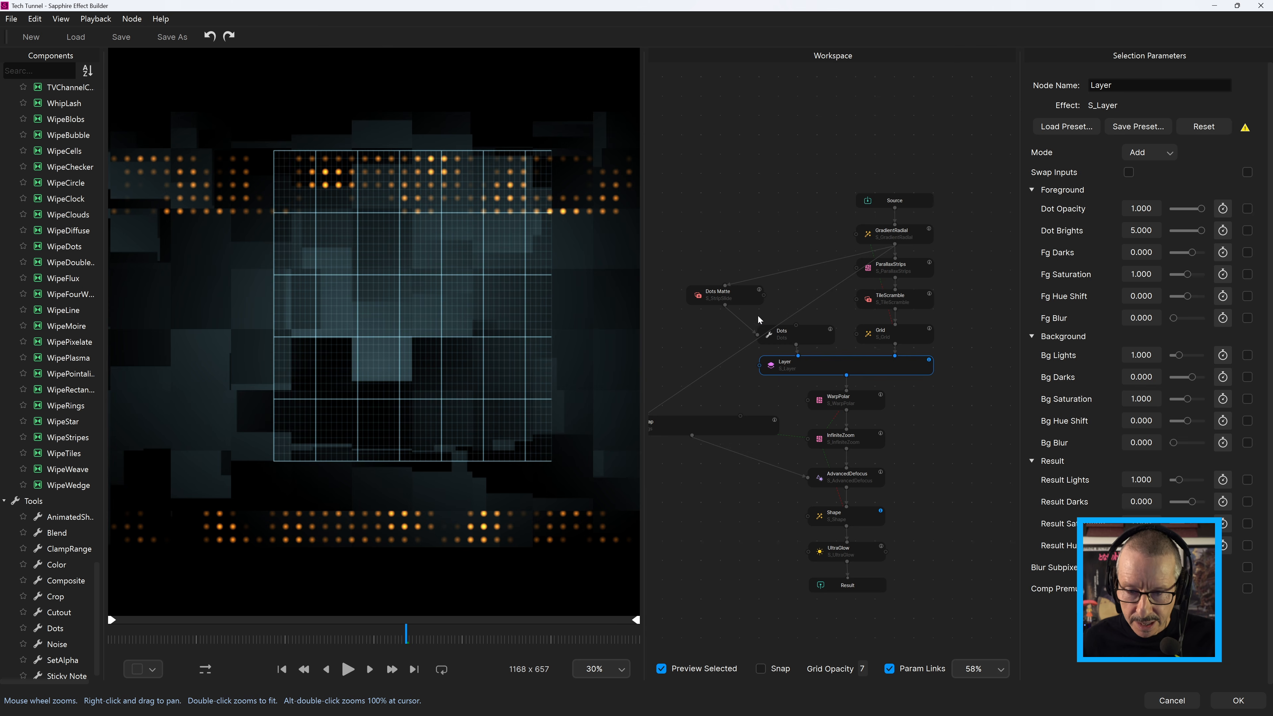
Set the Dots Matte node's Seed to 1.638 and try lowering its Amount
click(740, 300)
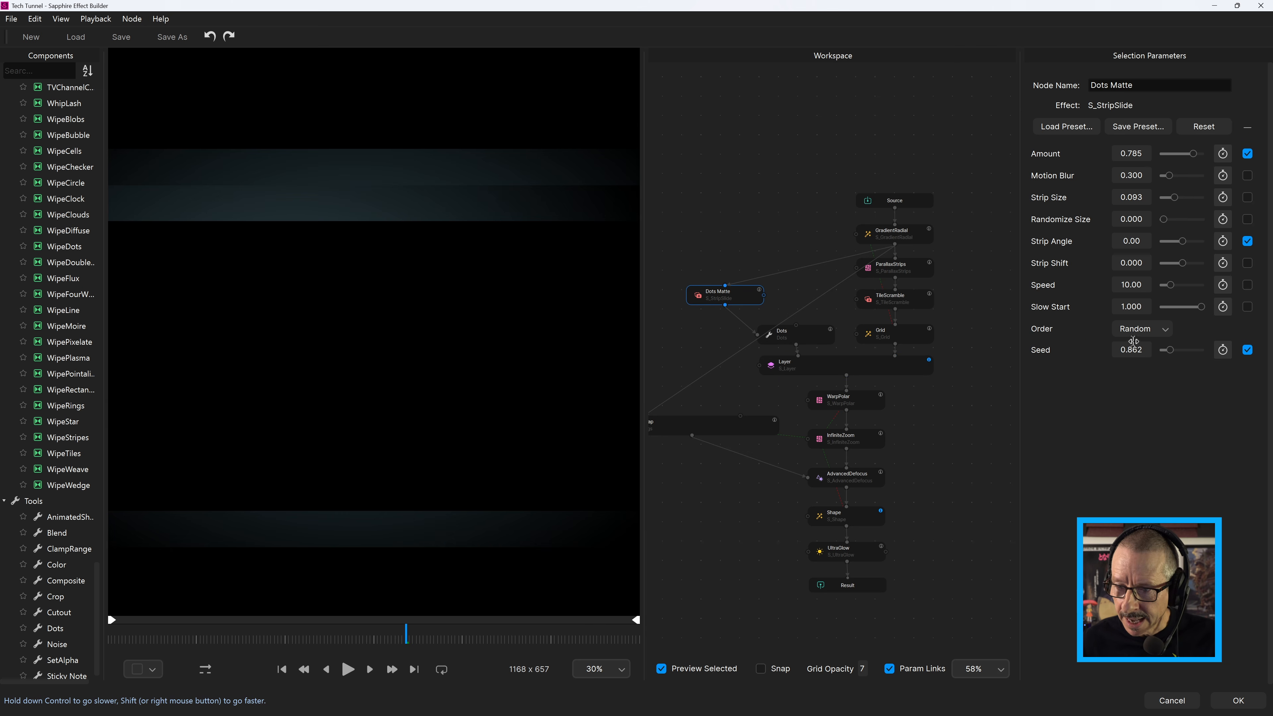
drag(1168, 353, 1176, 354)
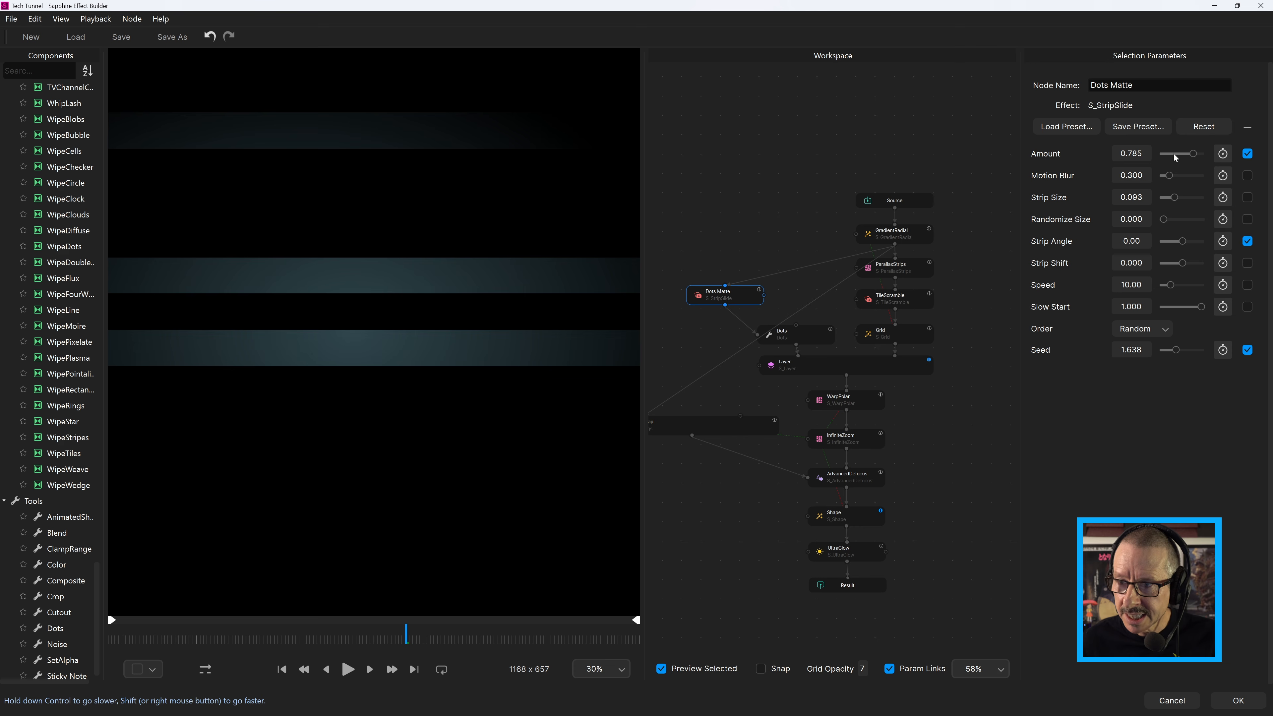
drag(1193, 154, 1177, 170)
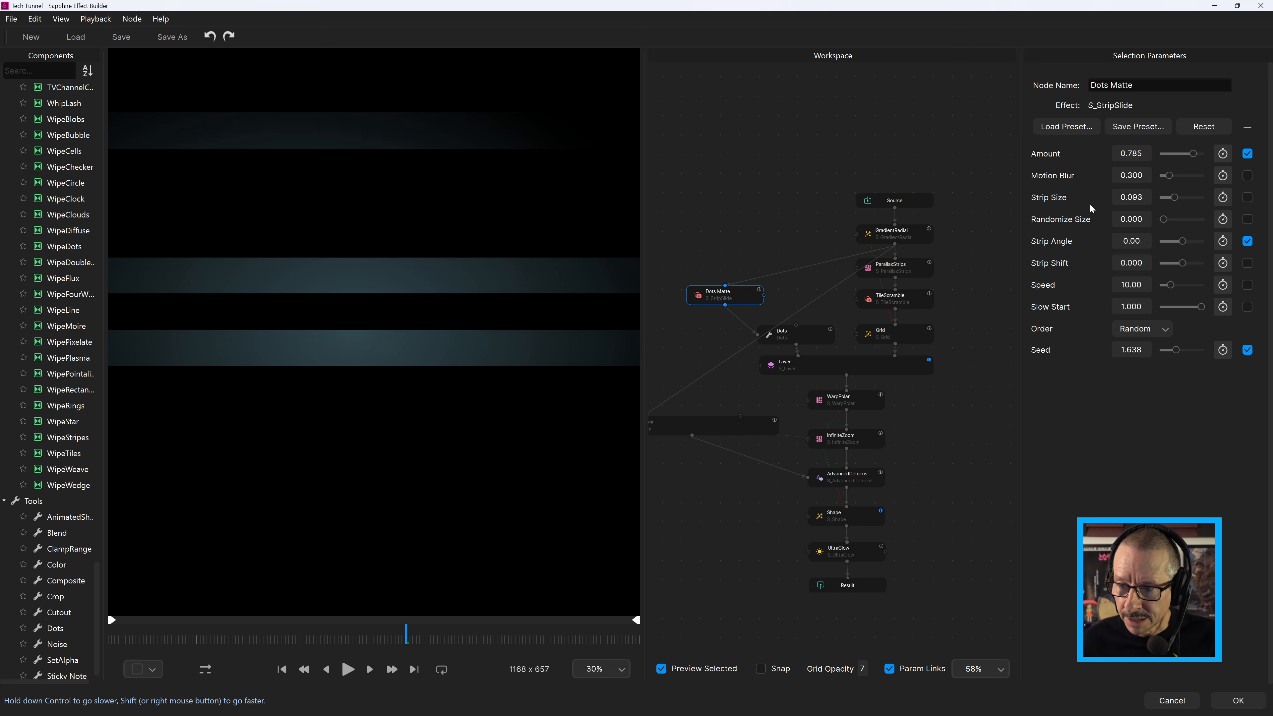
Preview the Layer node's composite and compare it with the Dots node's own output
click(813, 368)
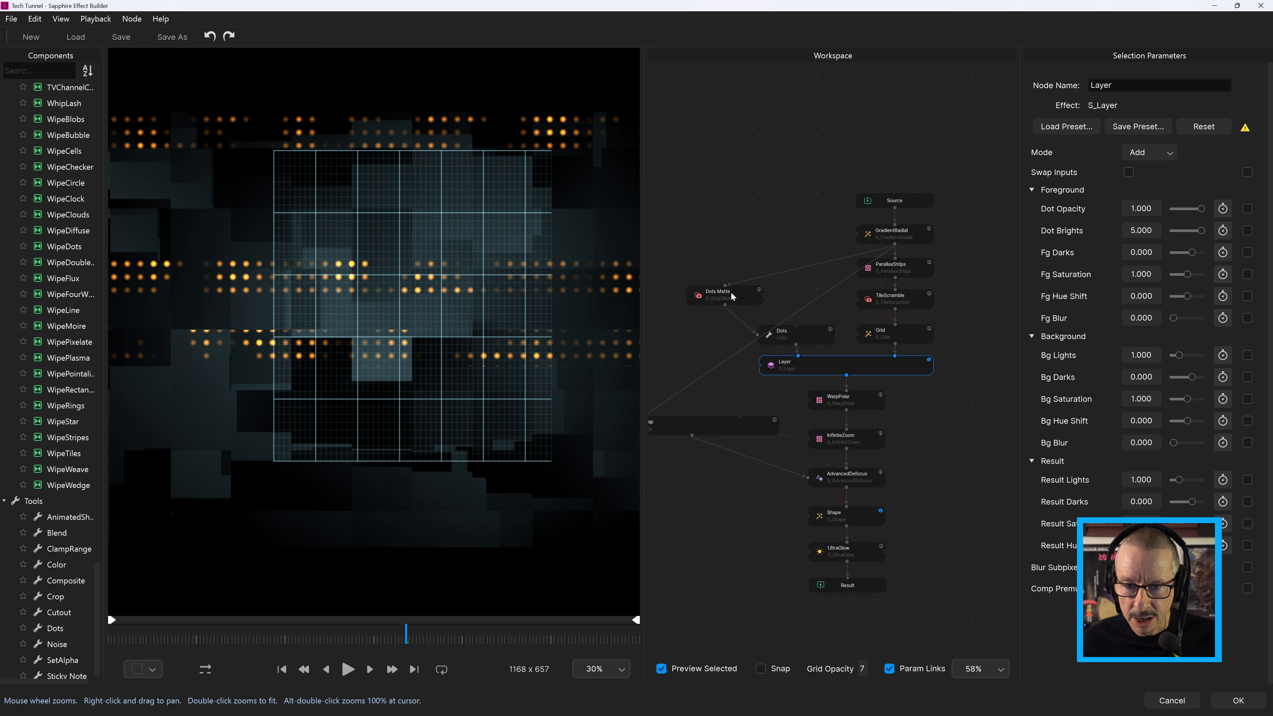
click(794, 333)
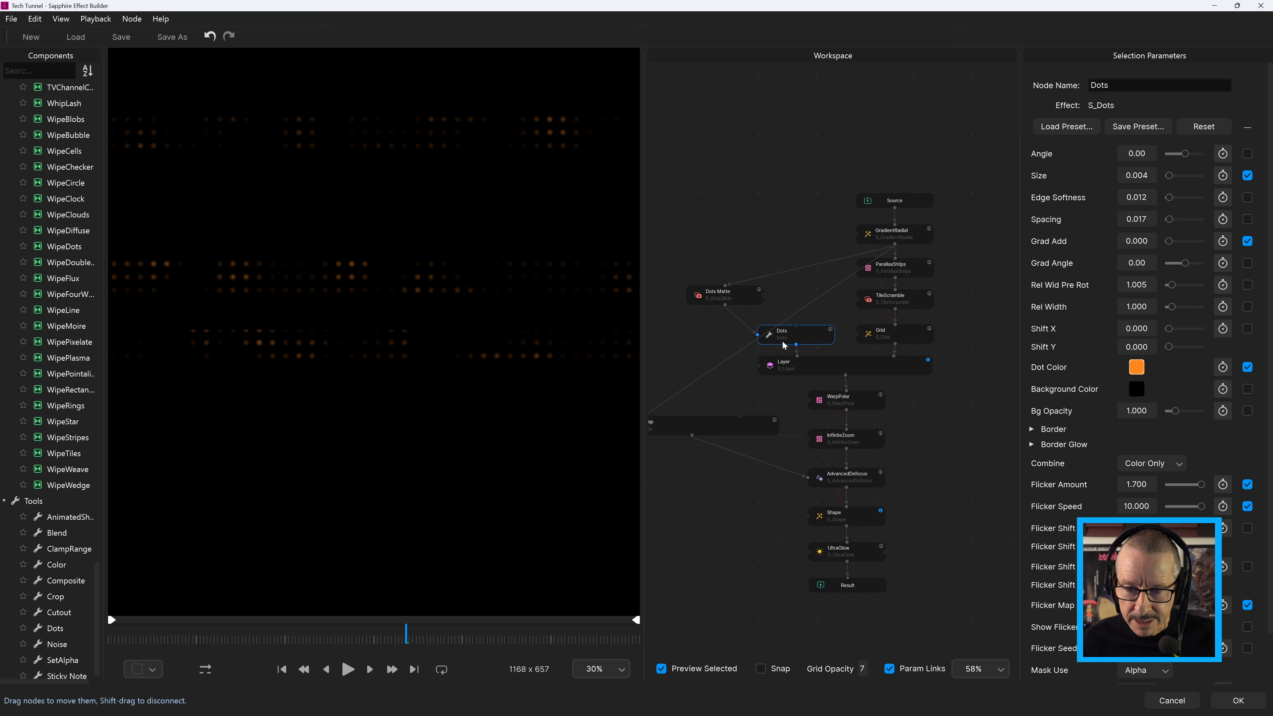
click(810, 369)
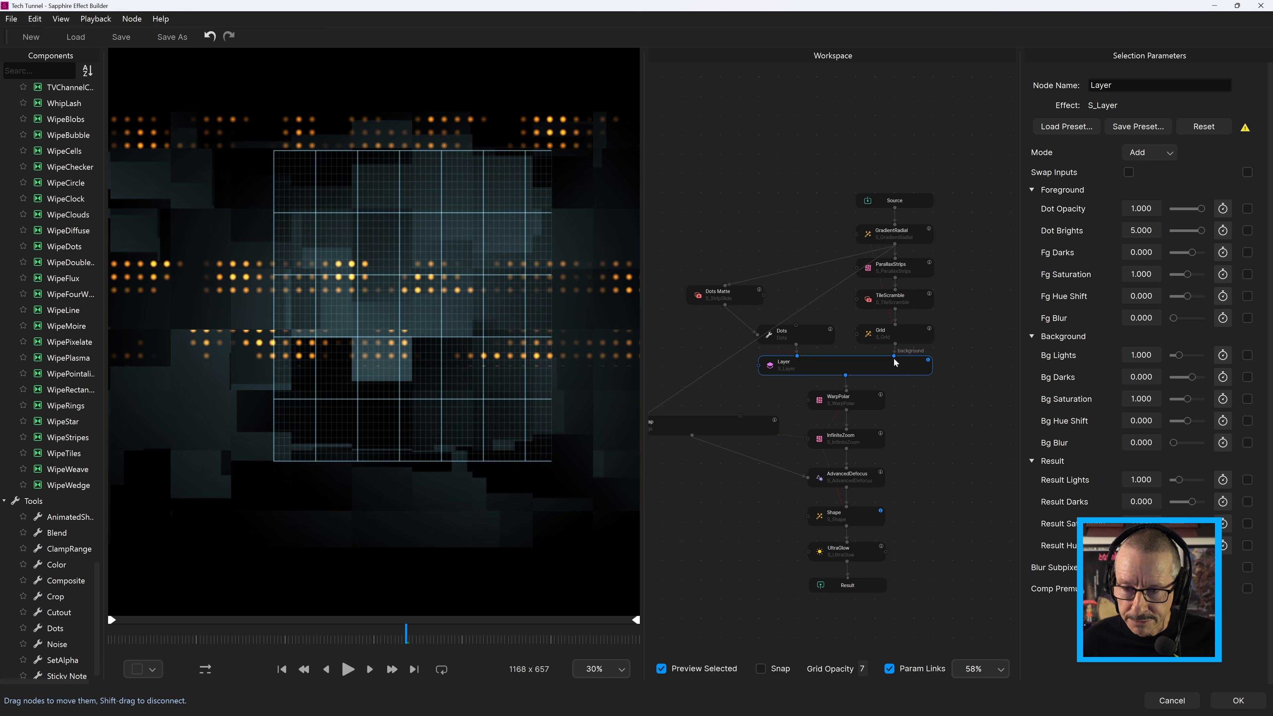
Preview the WarpPolar node and inspect the seam and rings of the polar-warped image up close
click(858, 397)
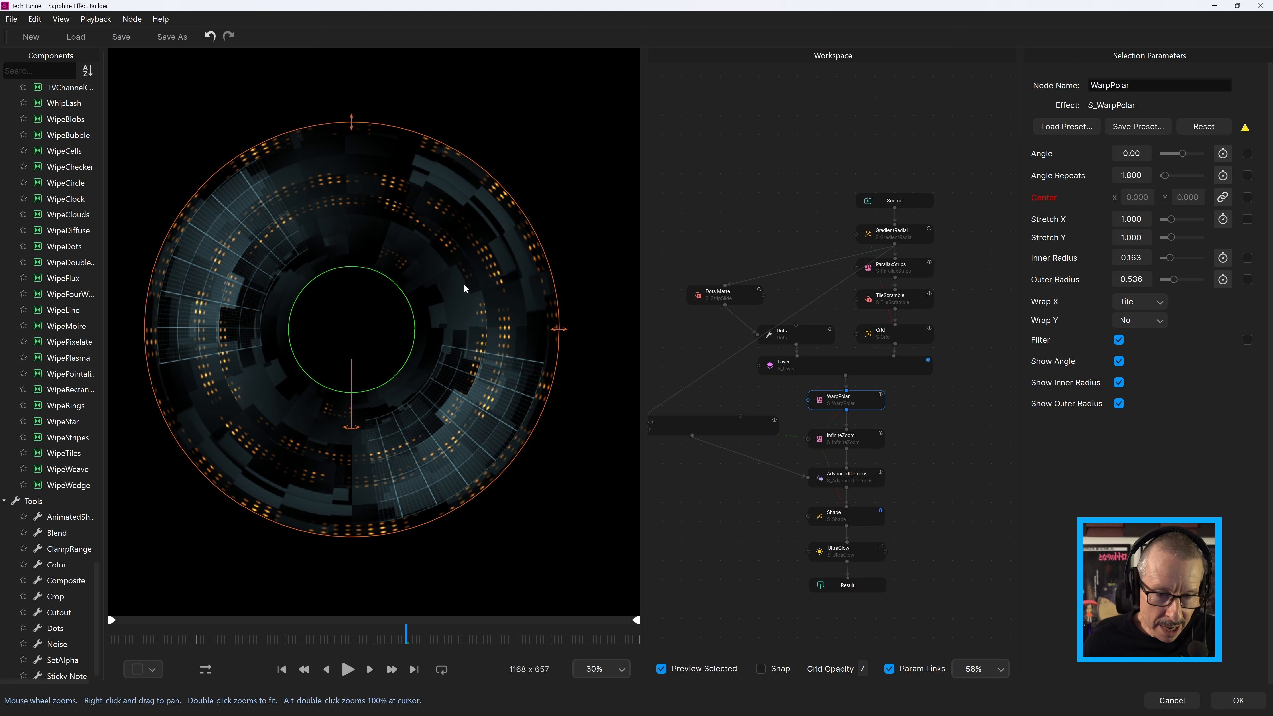
scroll(353, 481, up, 4)
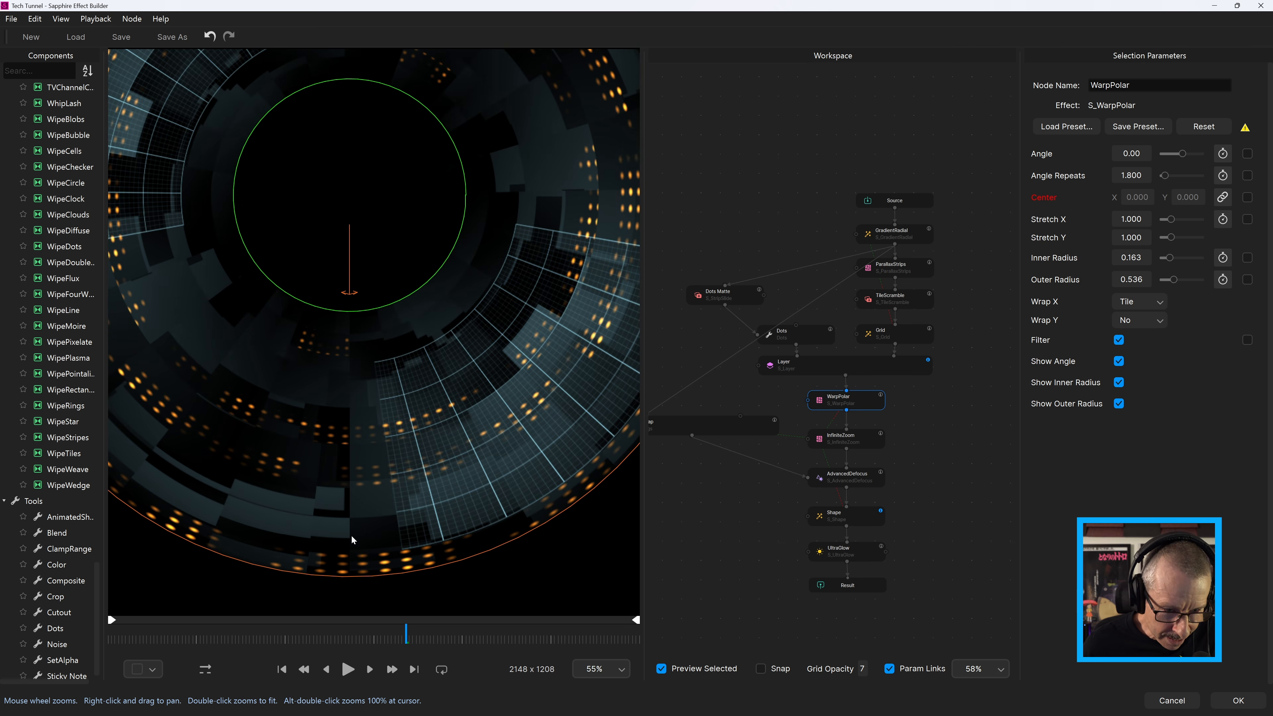
scroll(365, 435, down, 5)
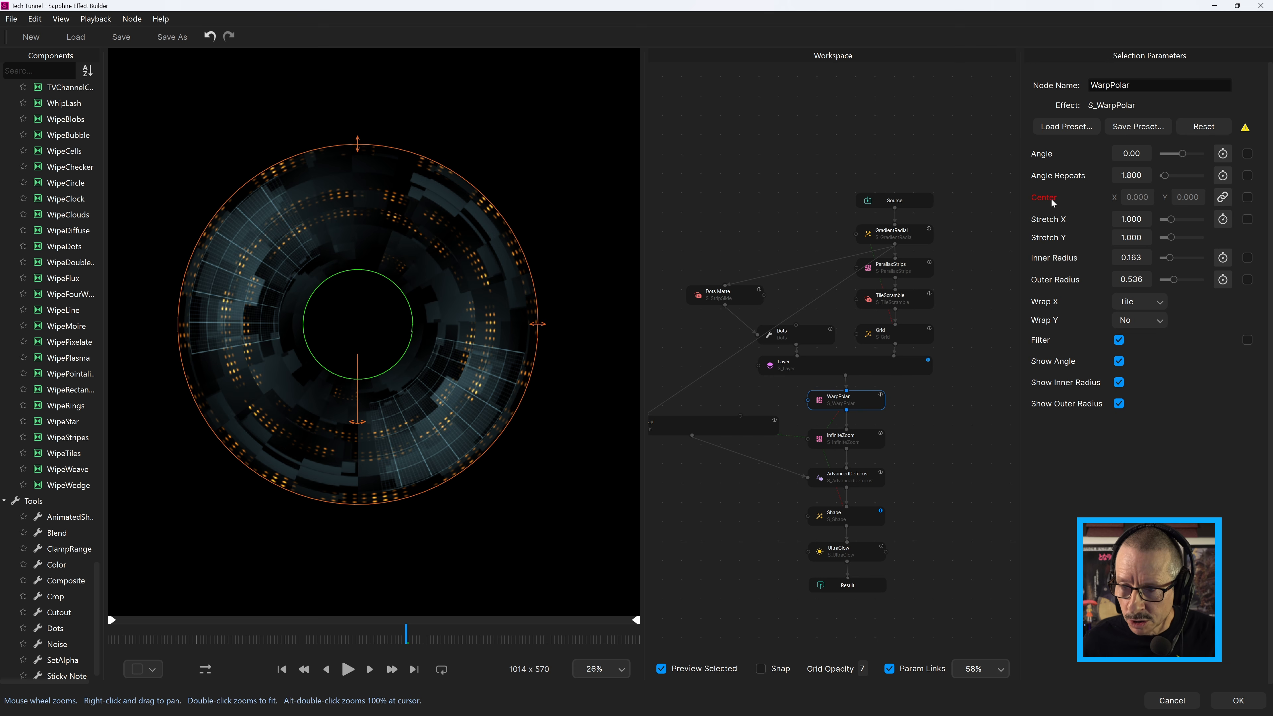
Play the InfiniteZoom node's animation and try a Zoom of 0.991
click(851, 443)
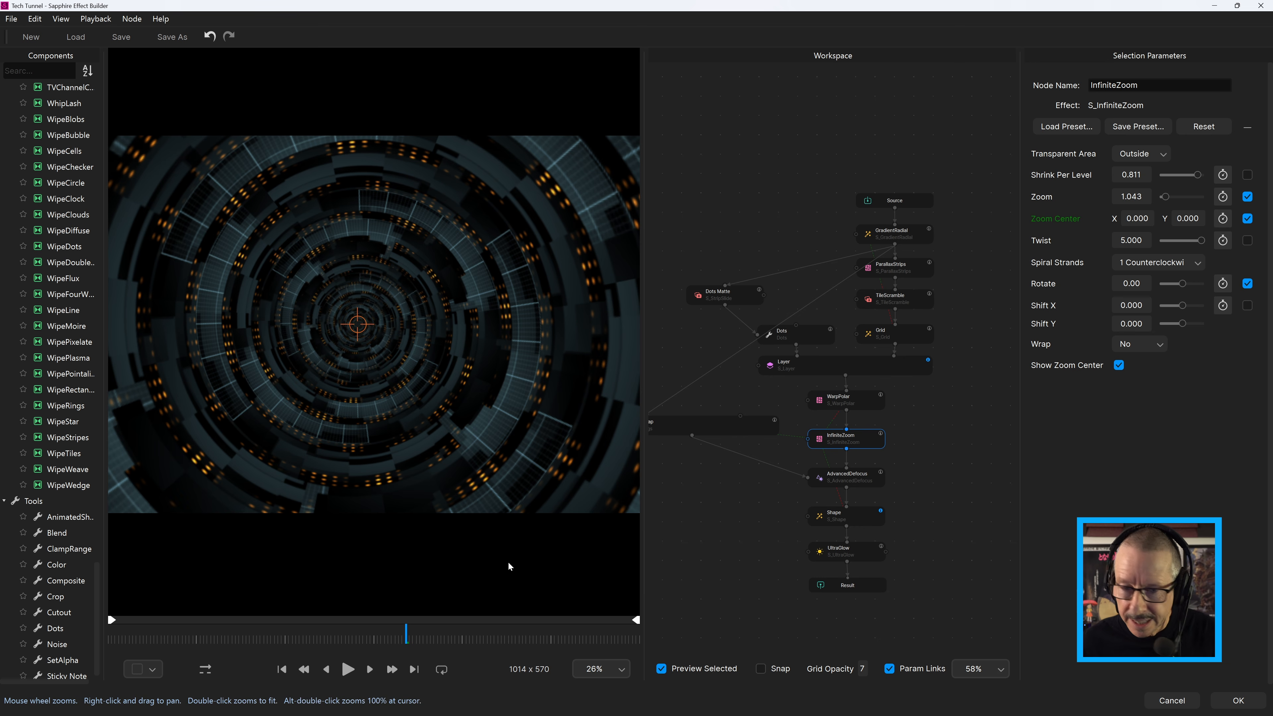
click(348, 670)
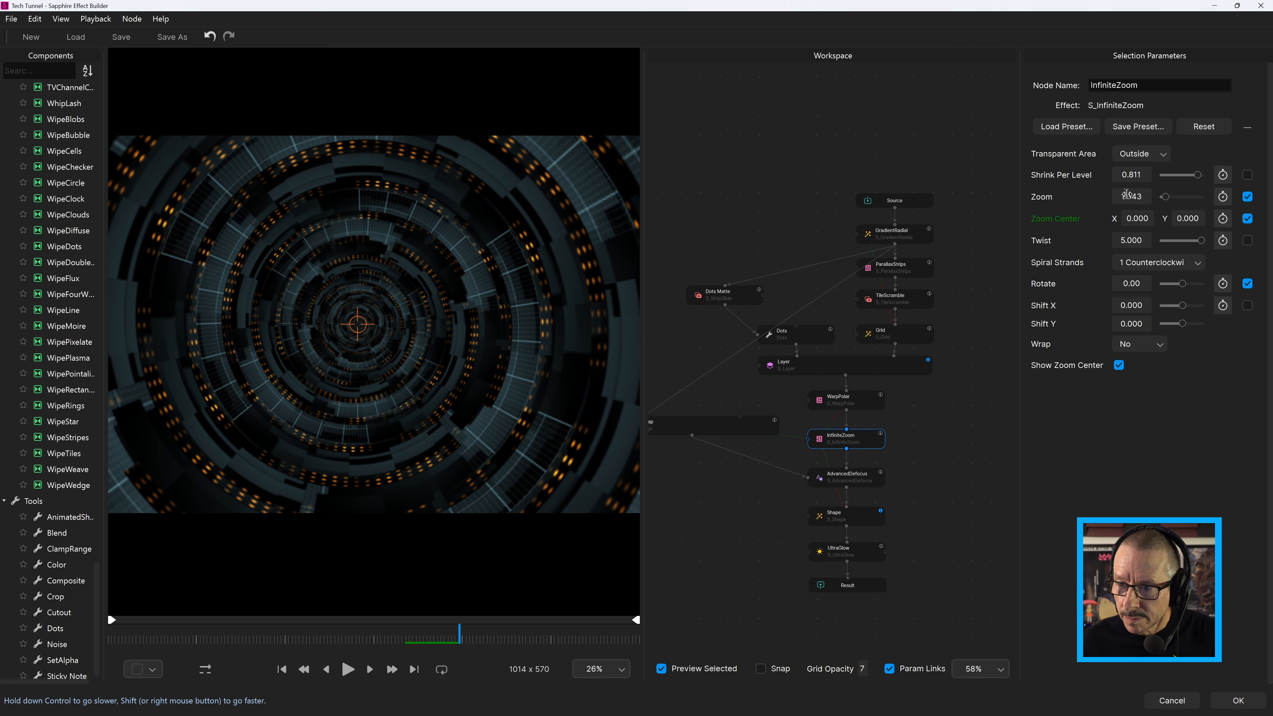
drag(1127, 196, 1095, 275)
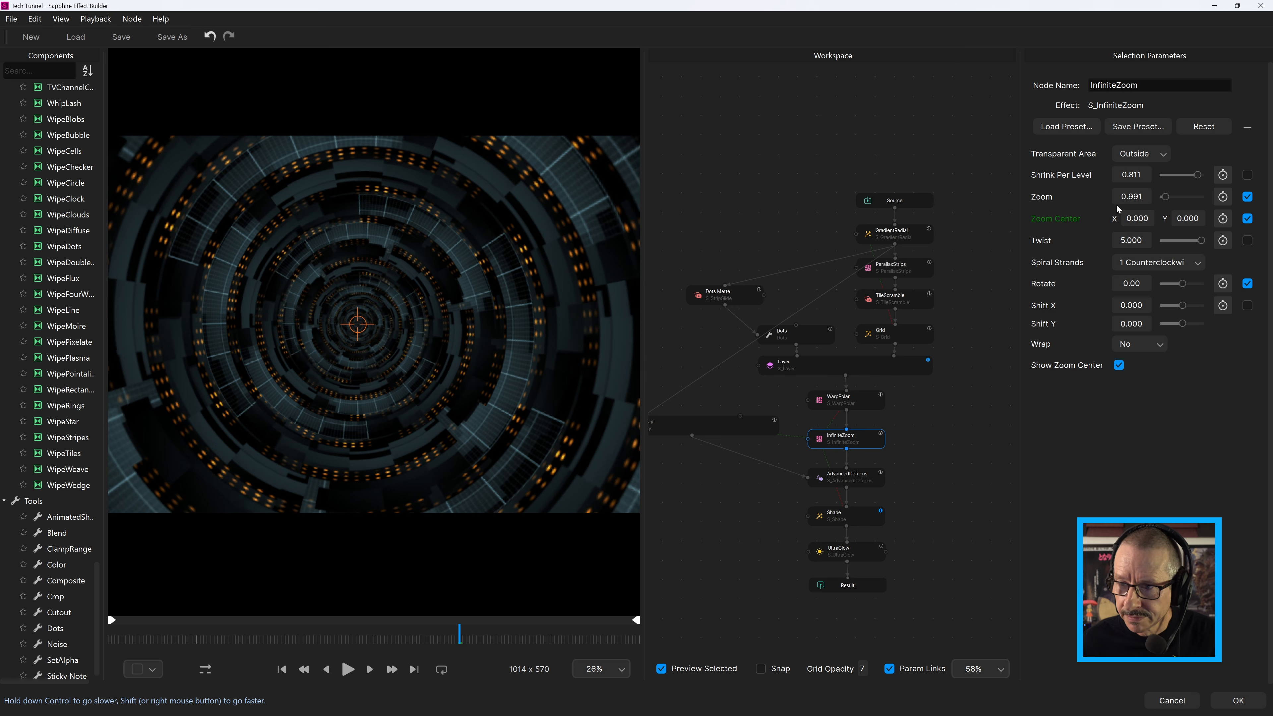
Preview the AdvancedDefocus node and the Defocus Map node feeding it, and try adjusting the map's Frequency
click(859, 481)
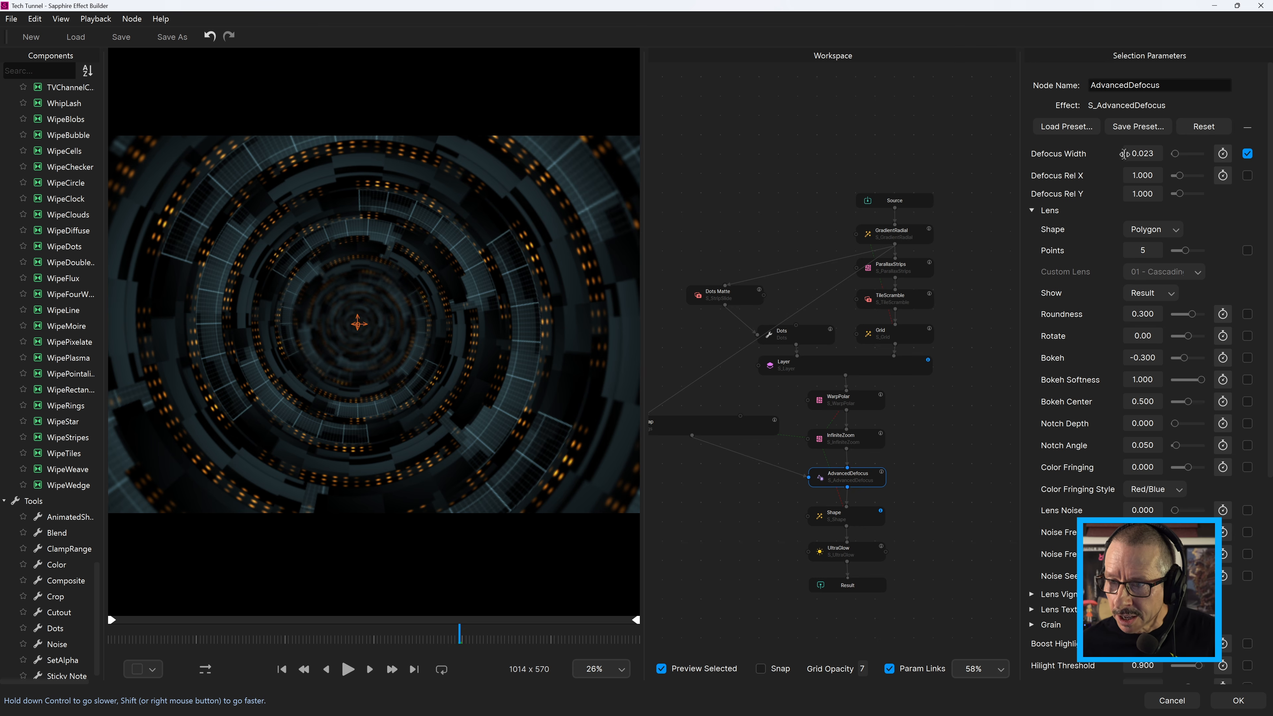
scroll(1068, 467, down, 5)
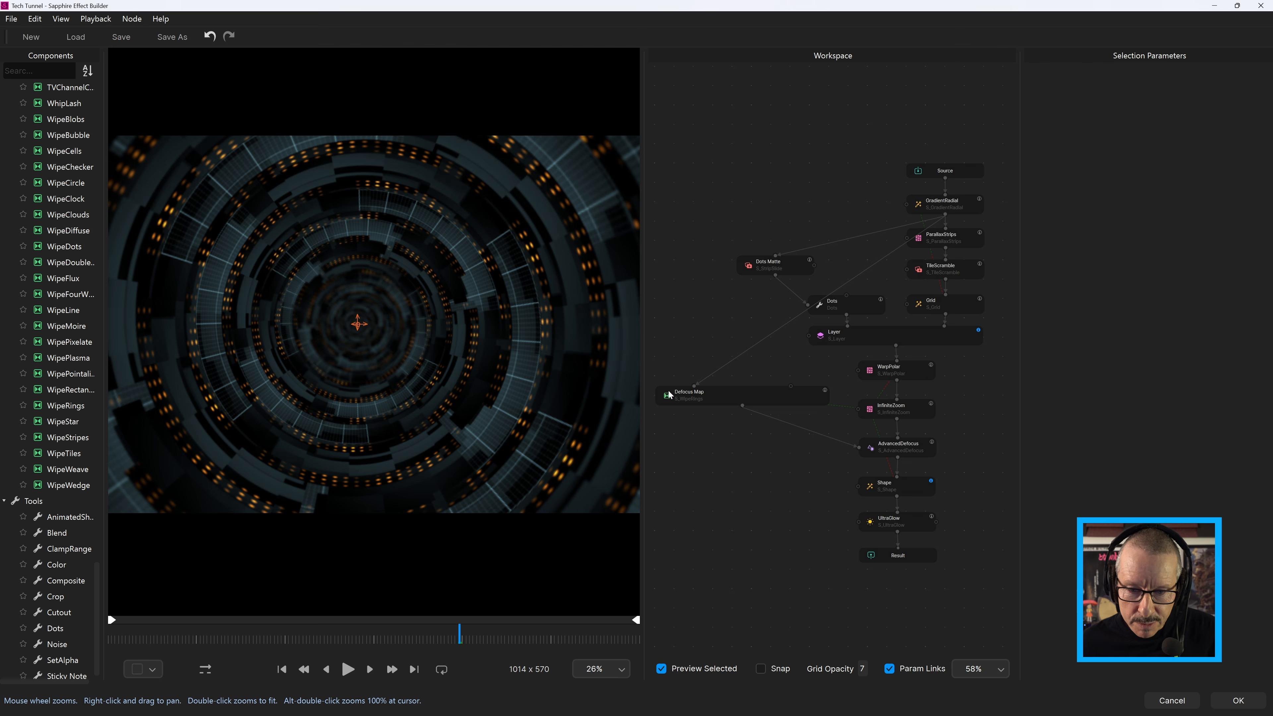
click(710, 396)
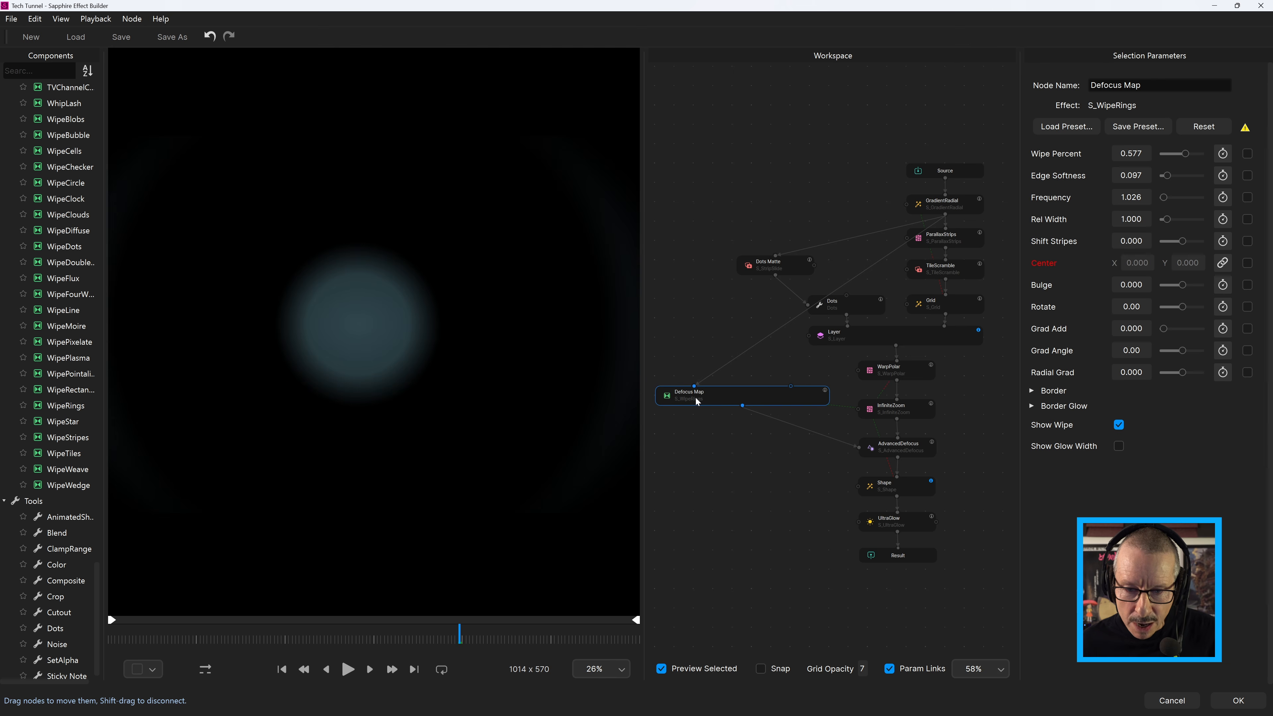
scroll(478, 251, down, 3)
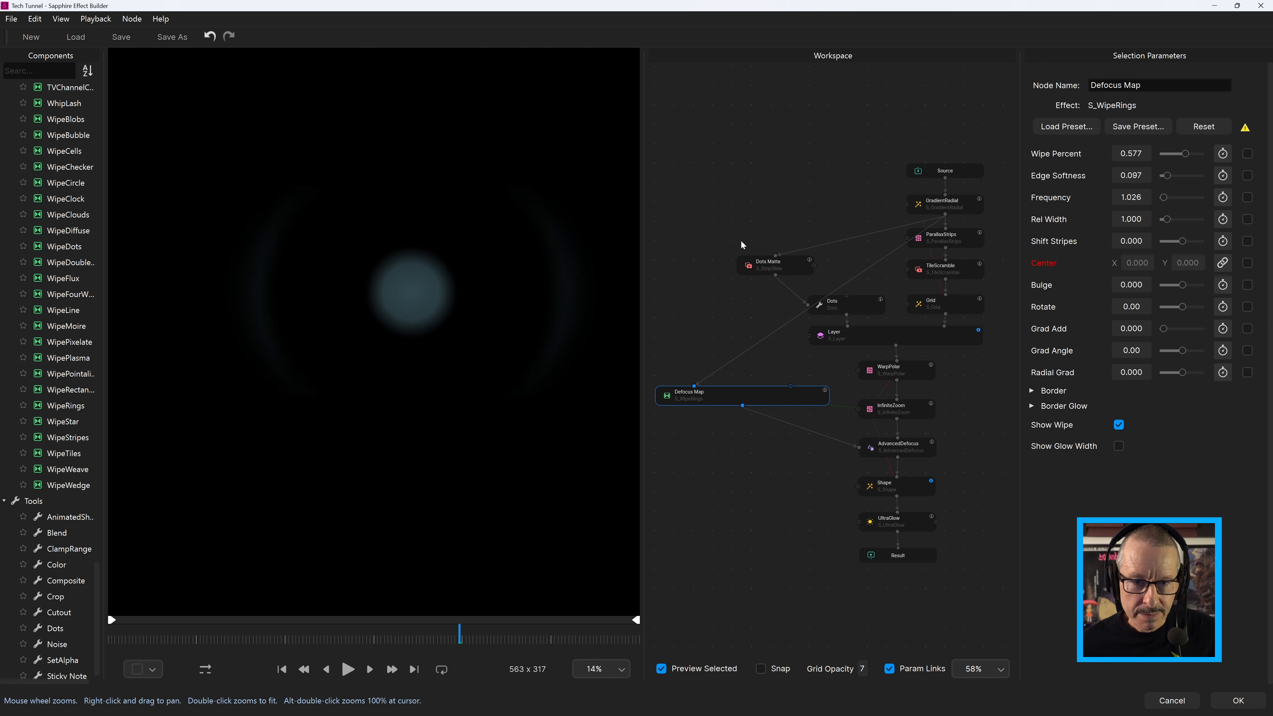
drag(1164, 197, 1150, 199)
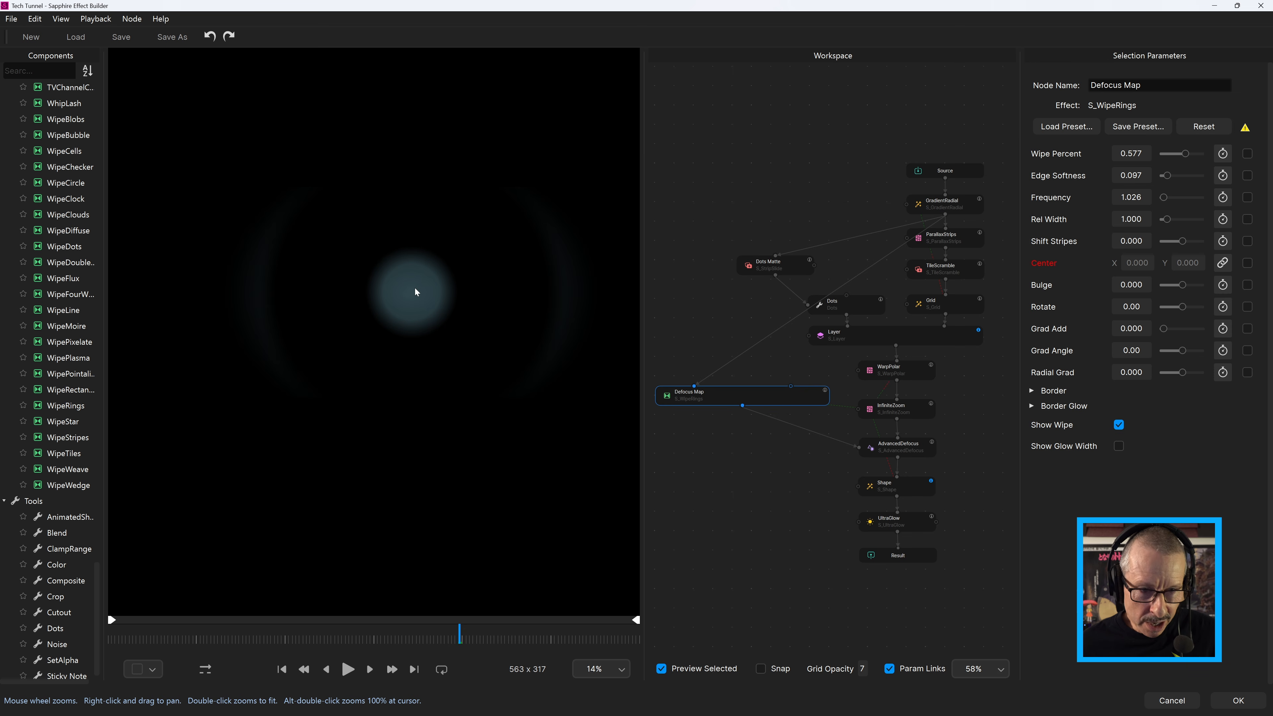
Set the AdvancedDefocus node's Defocus Width to 0.081
click(868, 451)
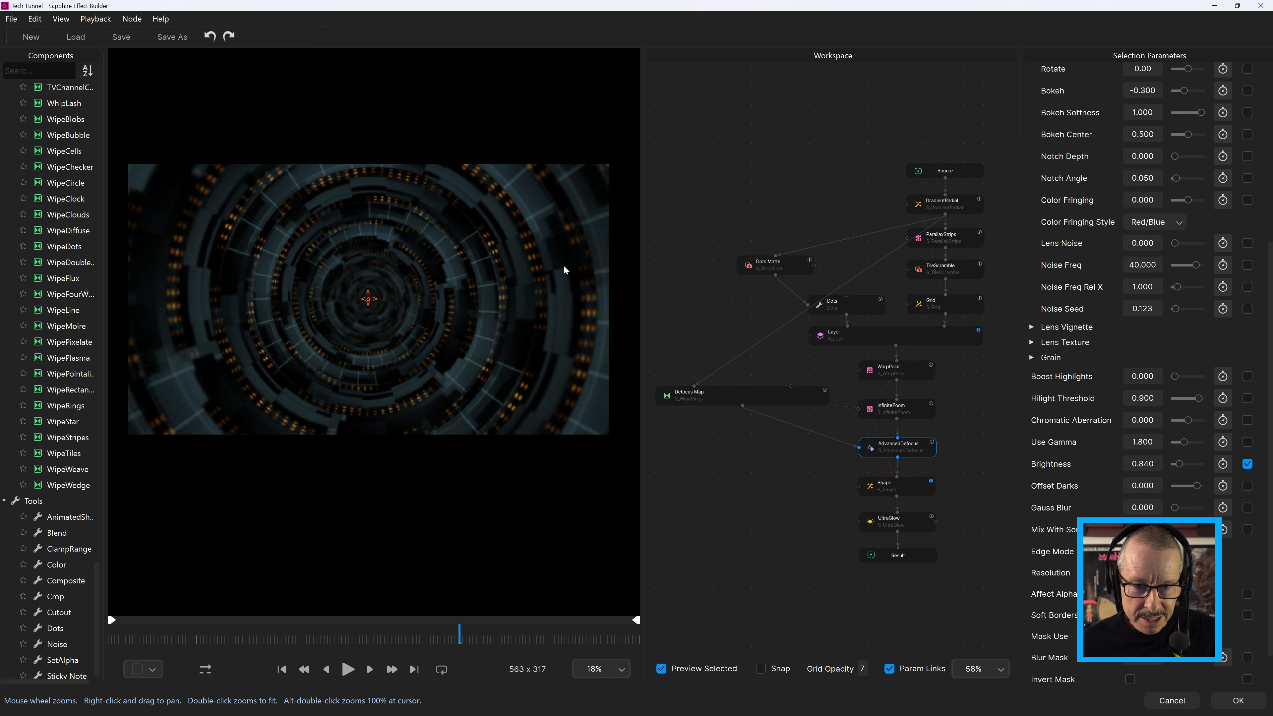
scroll(556, 270, up, 2)
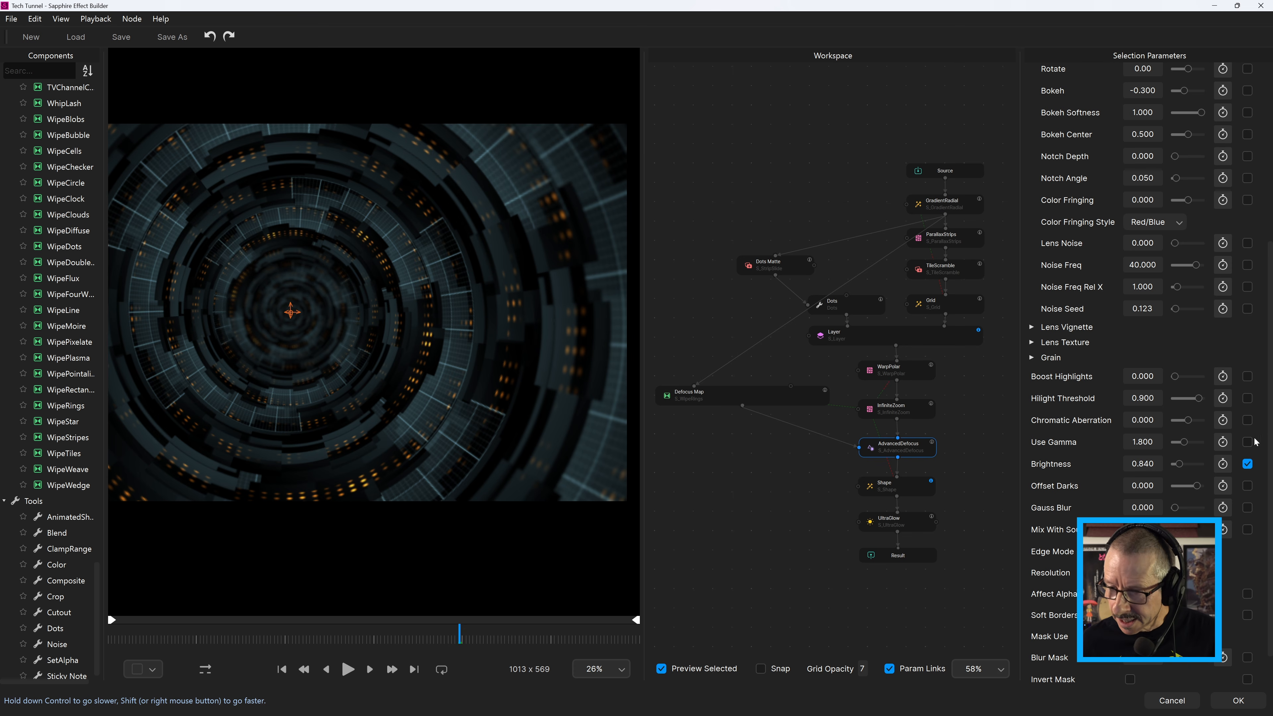
drag(1271, 255, 1262, 80)
drag(1138, 150, 1180, 157)
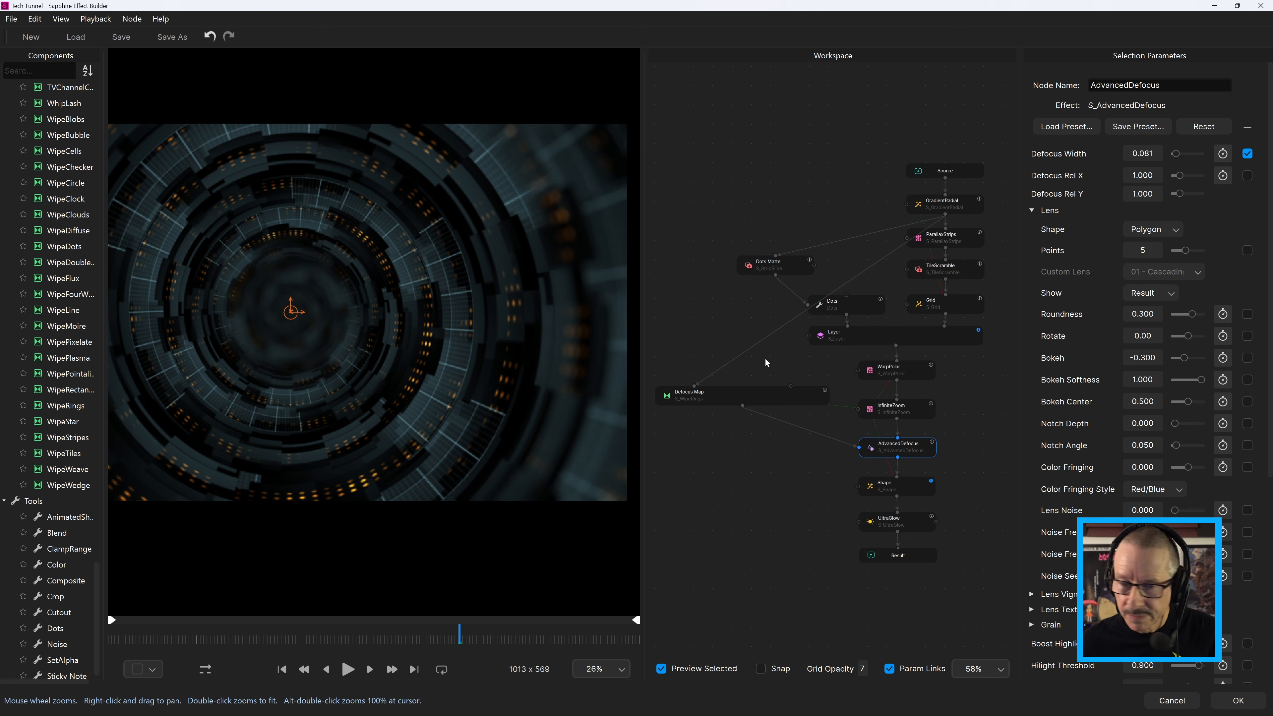
Examine the Defocus Map's warning and driven Center parameter, and the parameters driven by InfiniteZoom's Zoom Center
click(773, 396)
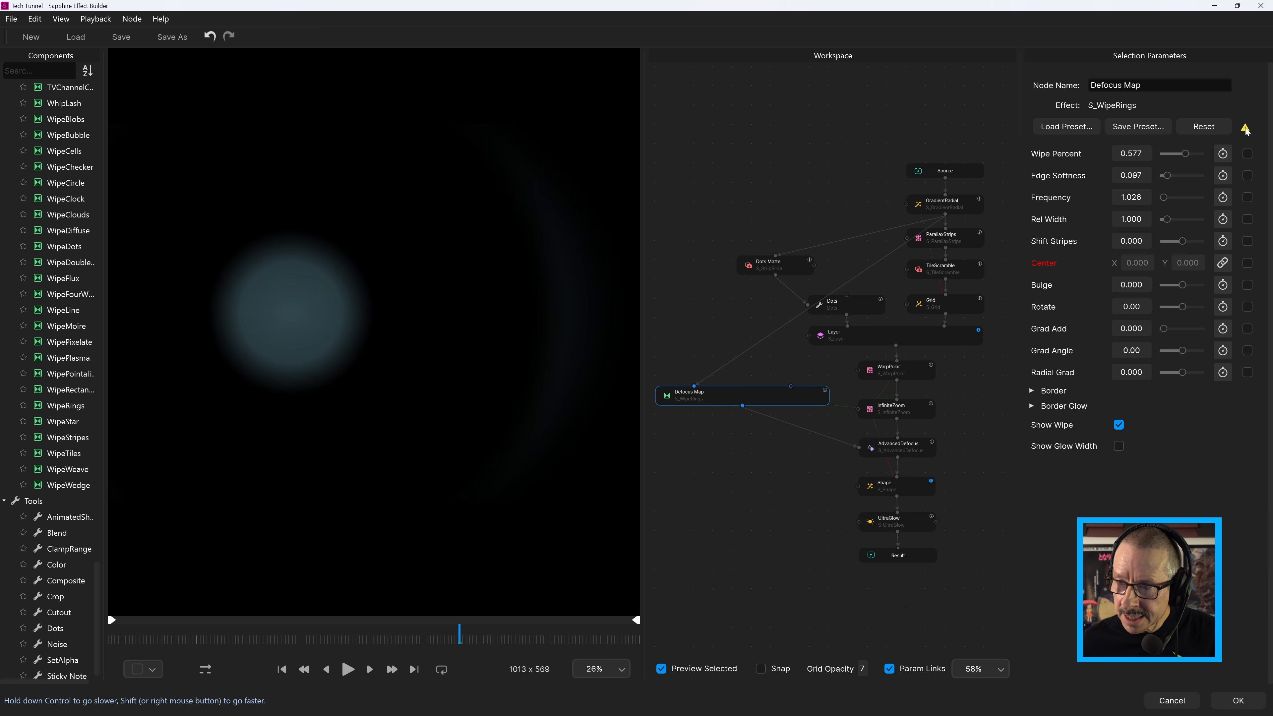
mouse_move(1245, 128)
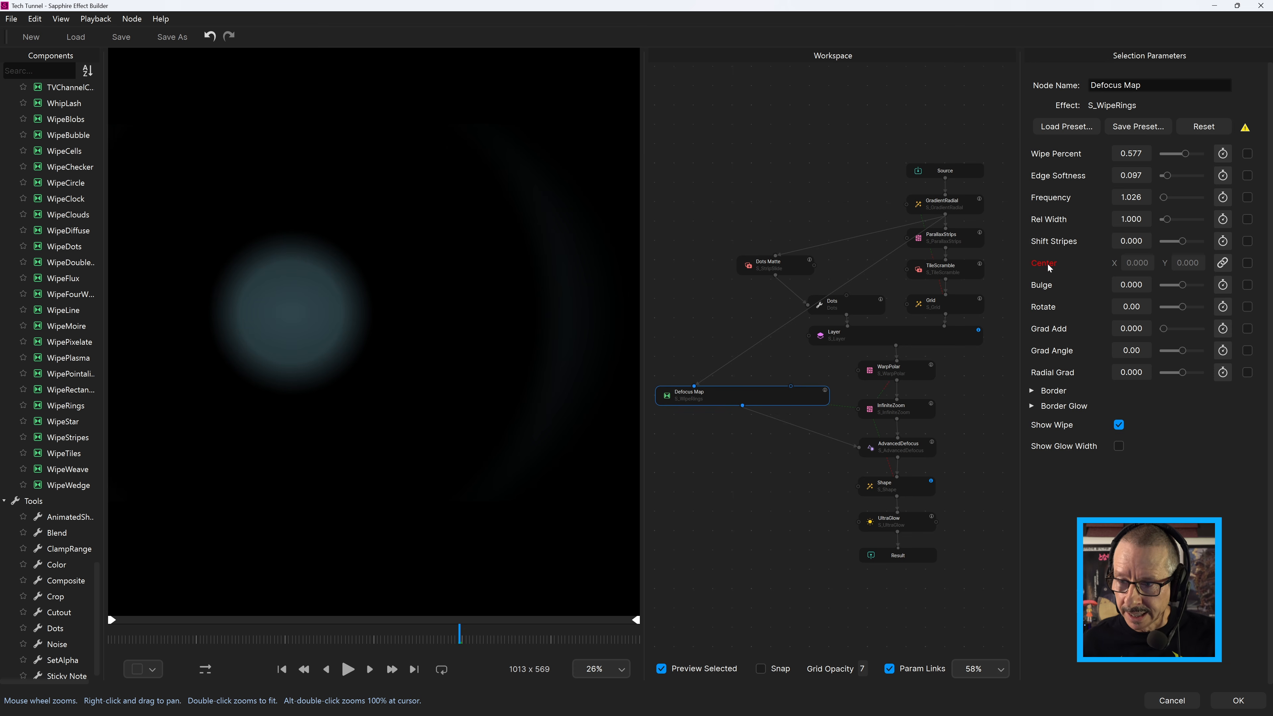
mouse_move(1047, 266)
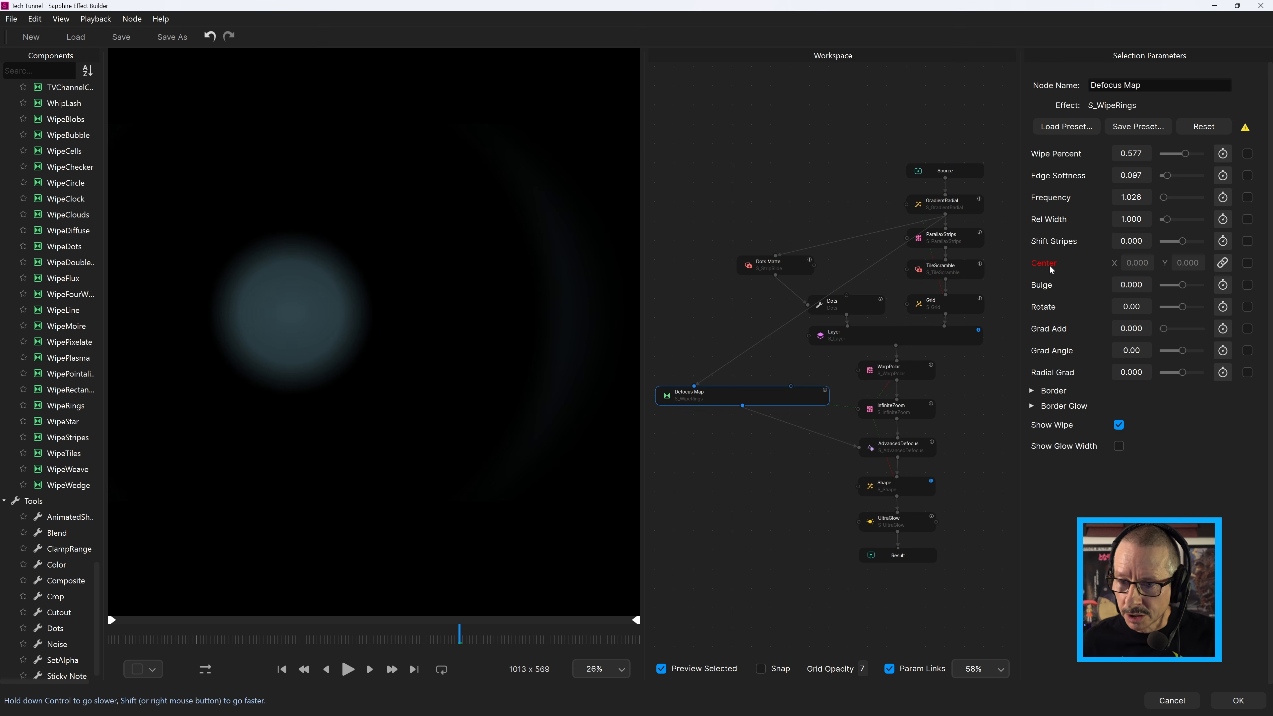
click(912, 415)
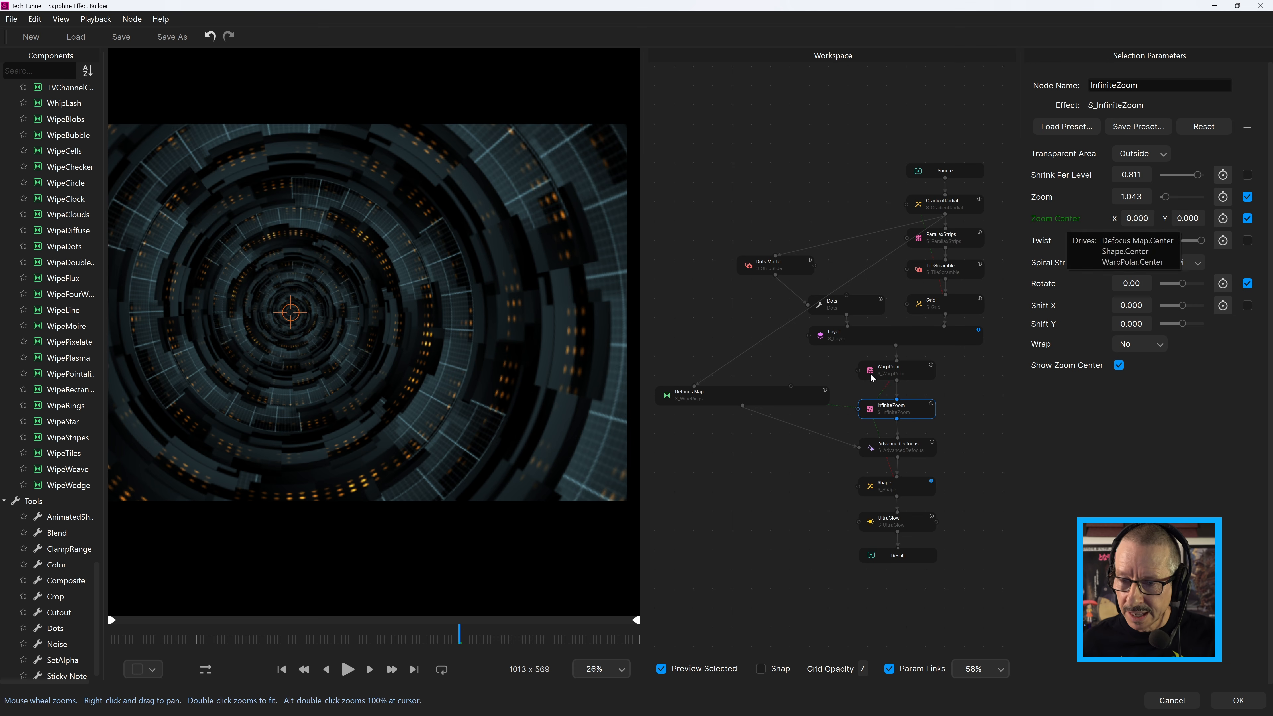
Set the Defocus Map's Wipe Percent to 0.378 and turn off Preview Selected with the AdvancedDefocus node previewed
click(752, 399)
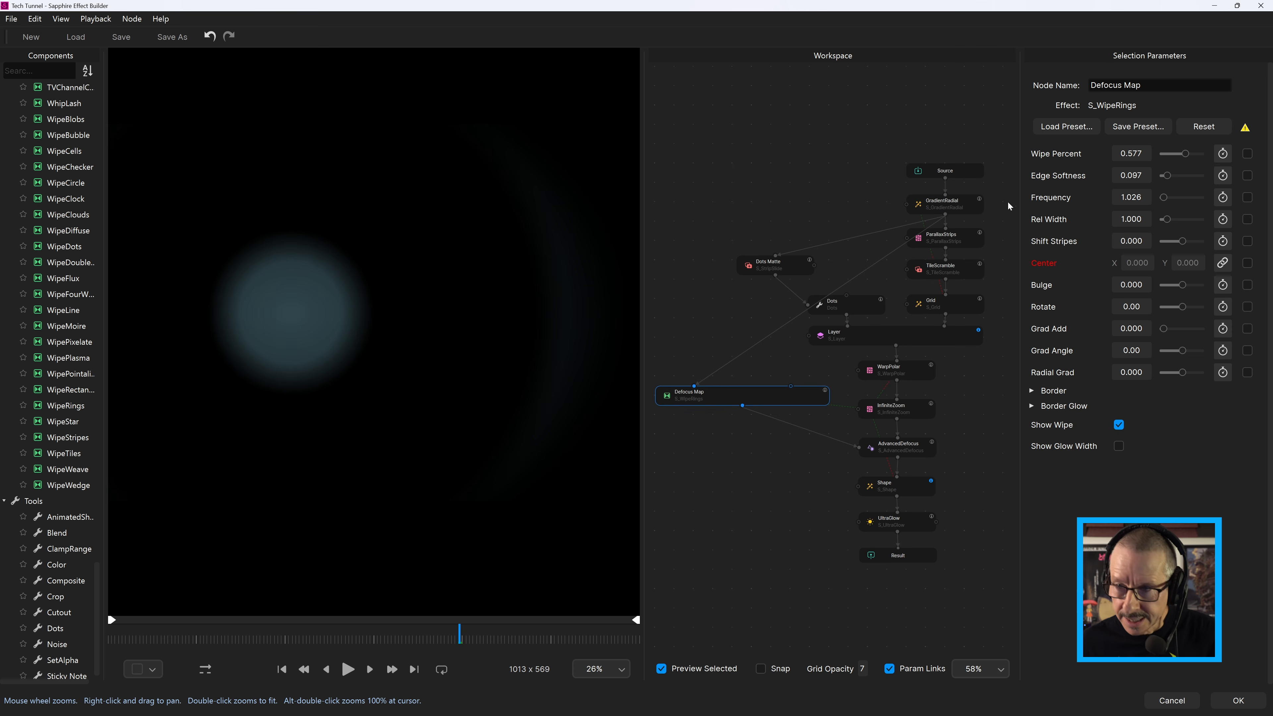
drag(1111, 159, 1001, 185)
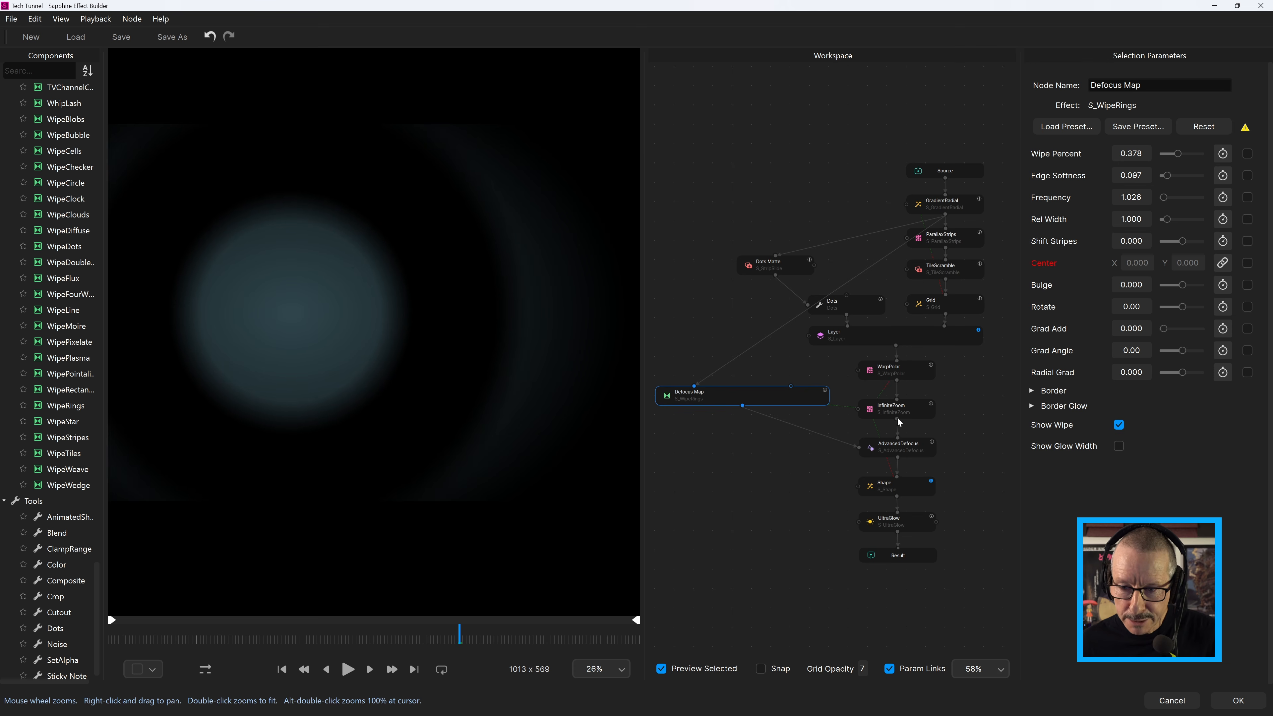
click(897, 450)
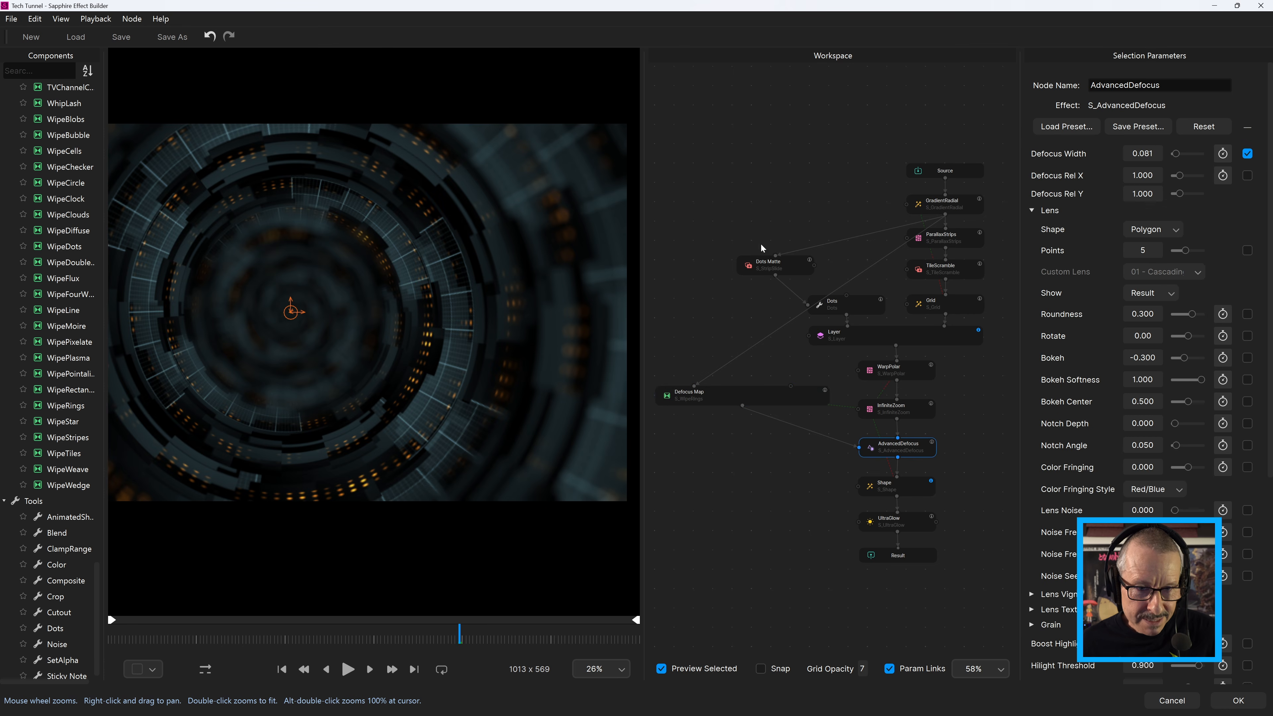
click(661, 668)
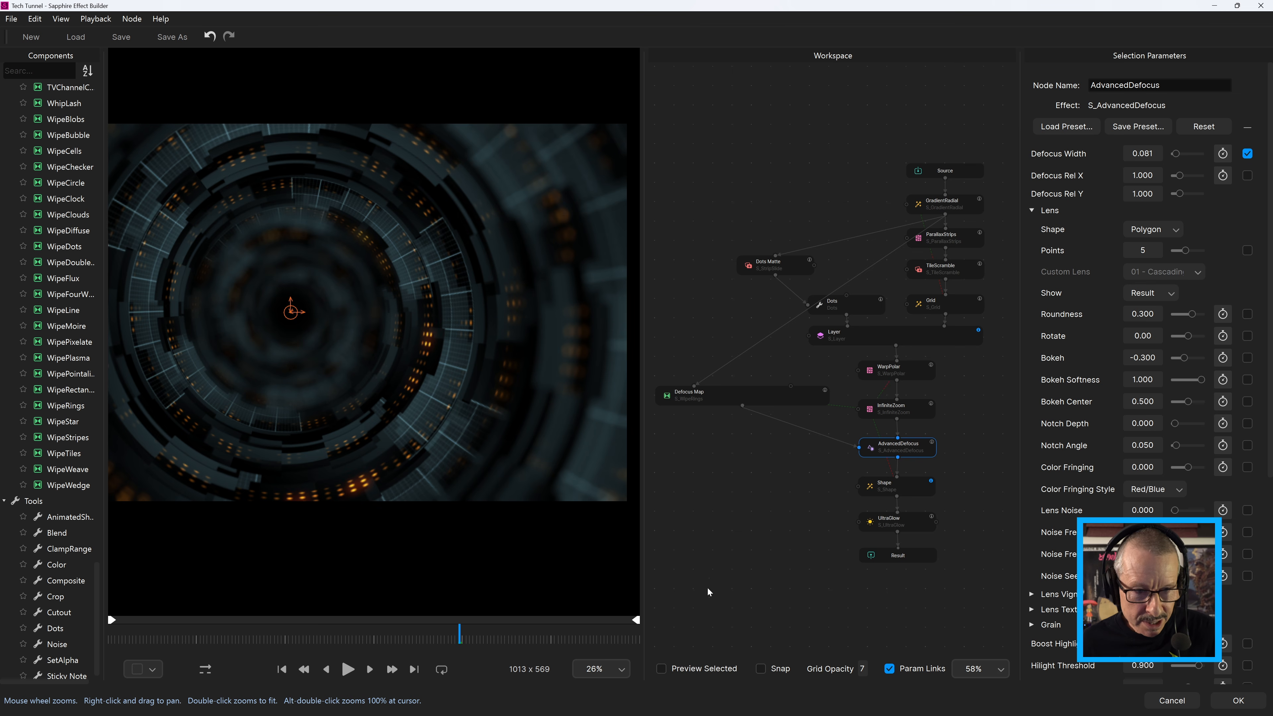
Try a Wipe Percent of 0.446 on the Defocus Map and undo the Wipe Percent changes
click(772, 399)
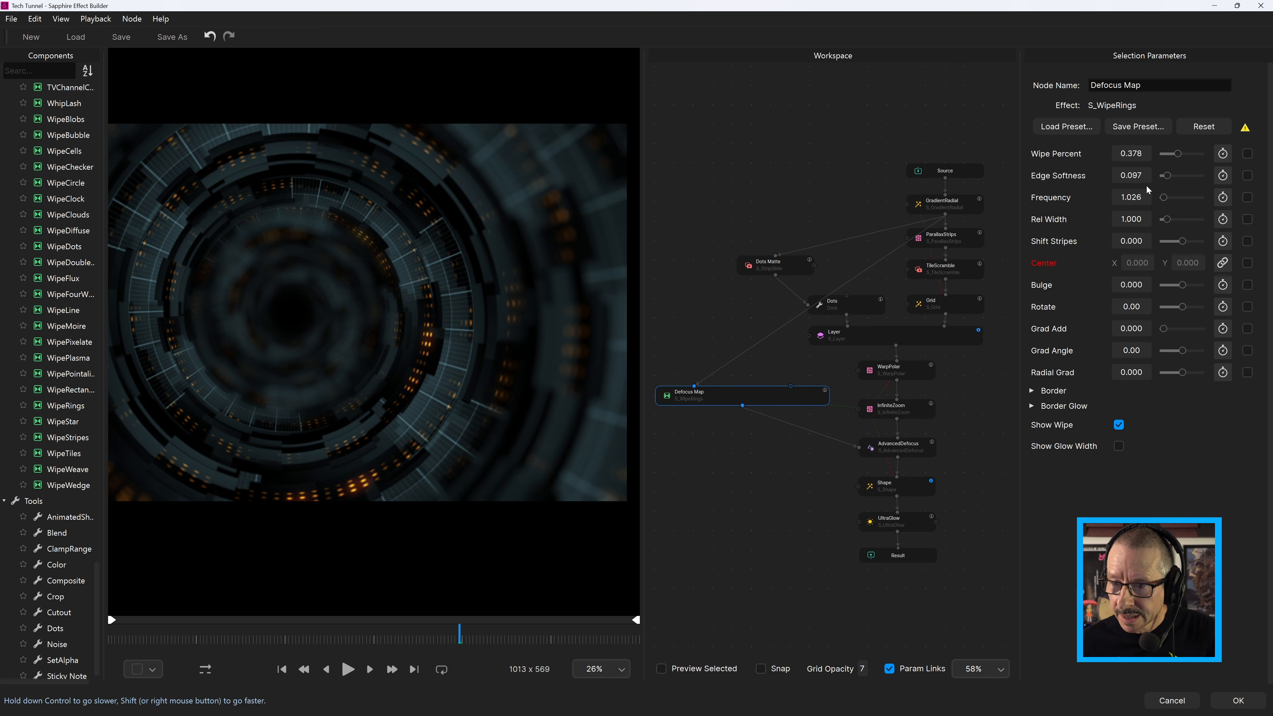
mouse_move(1136, 154)
mouse_down()
mouse_move(1054, 177)
mouse_move(1138, 172)
mouse_up()
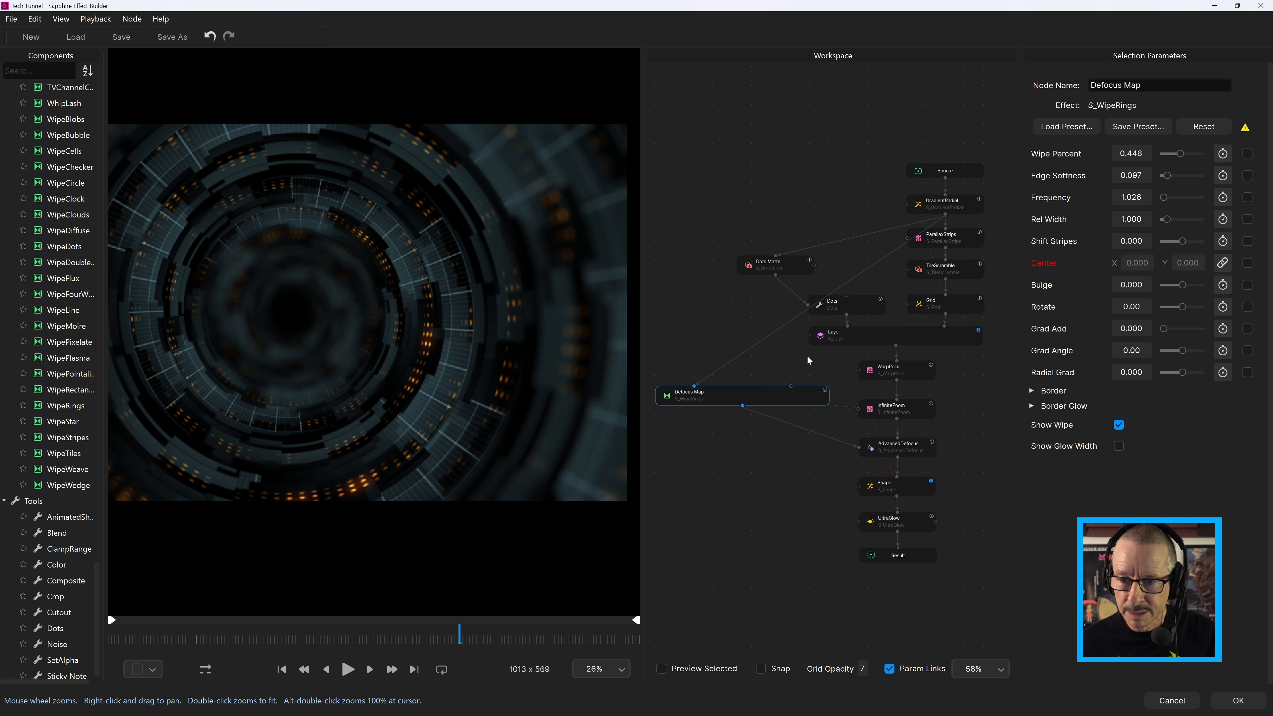
key(ctrl+z)
key(ctrl+z)
key(ctrl+z)
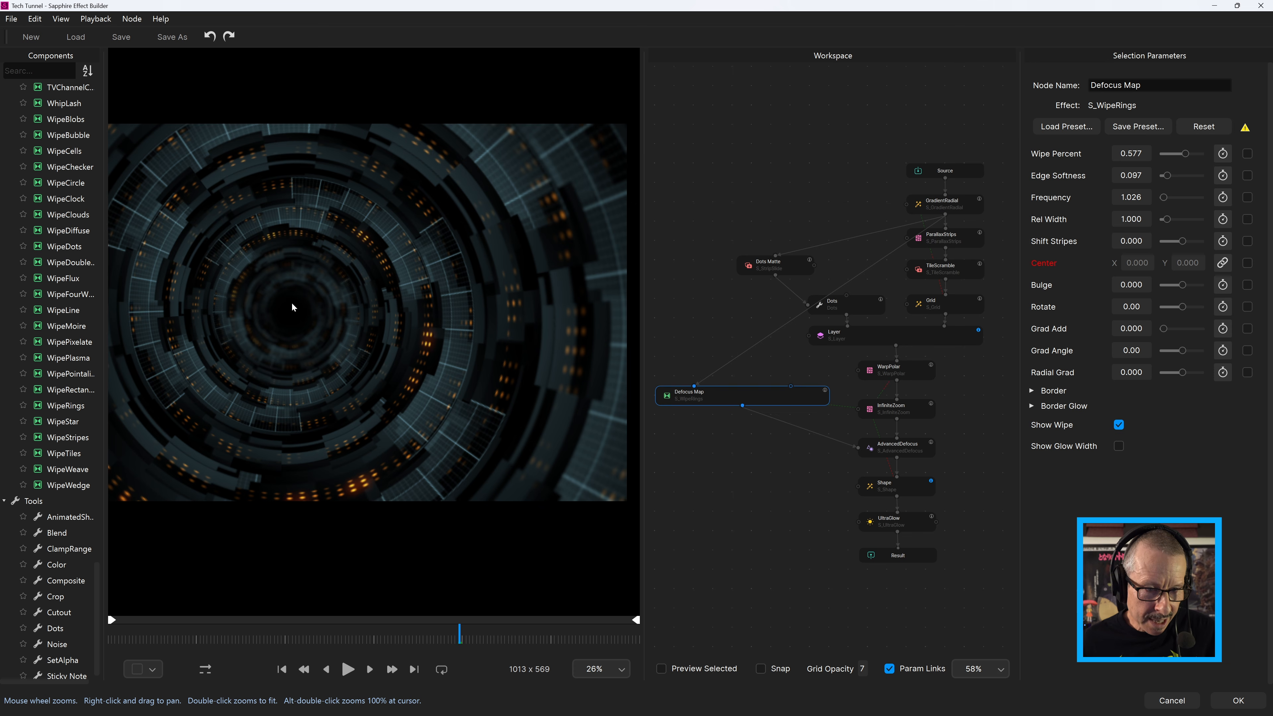
Examine the Shape node's driven Center parameter and the parameter links running from InfiniteZoom to the other nodes
click(890, 488)
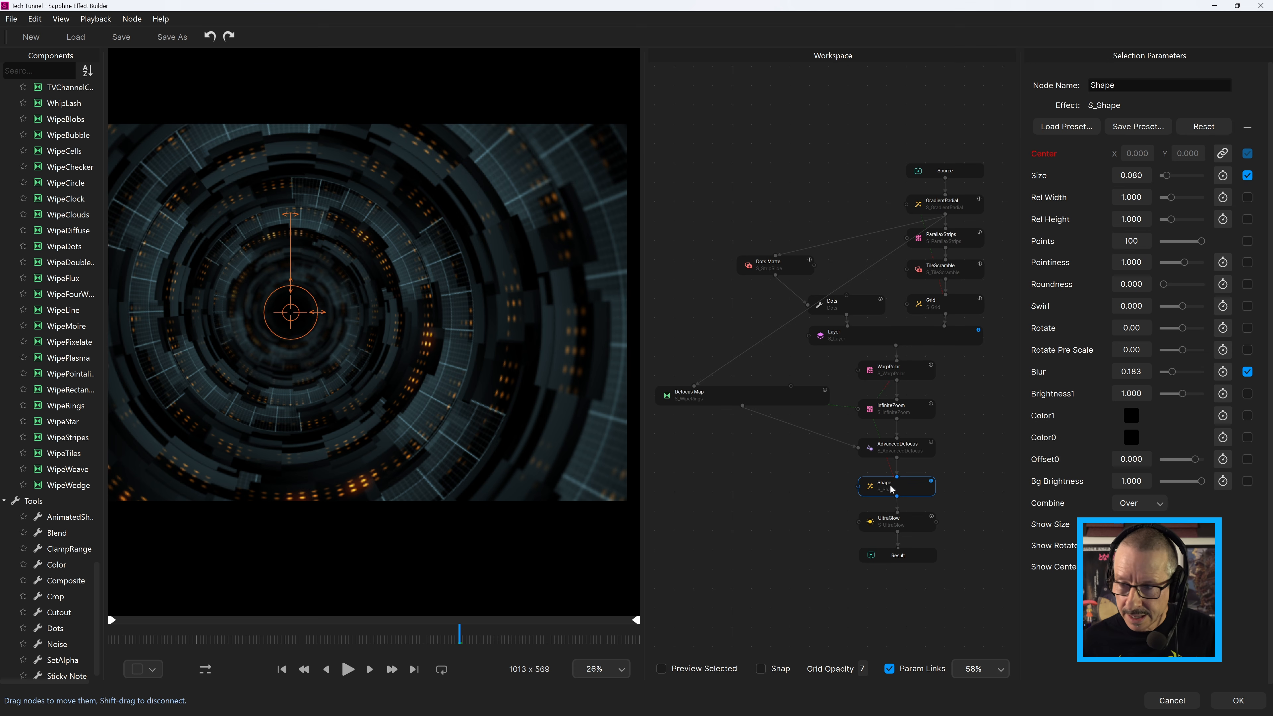
mouse_move(1043, 153)
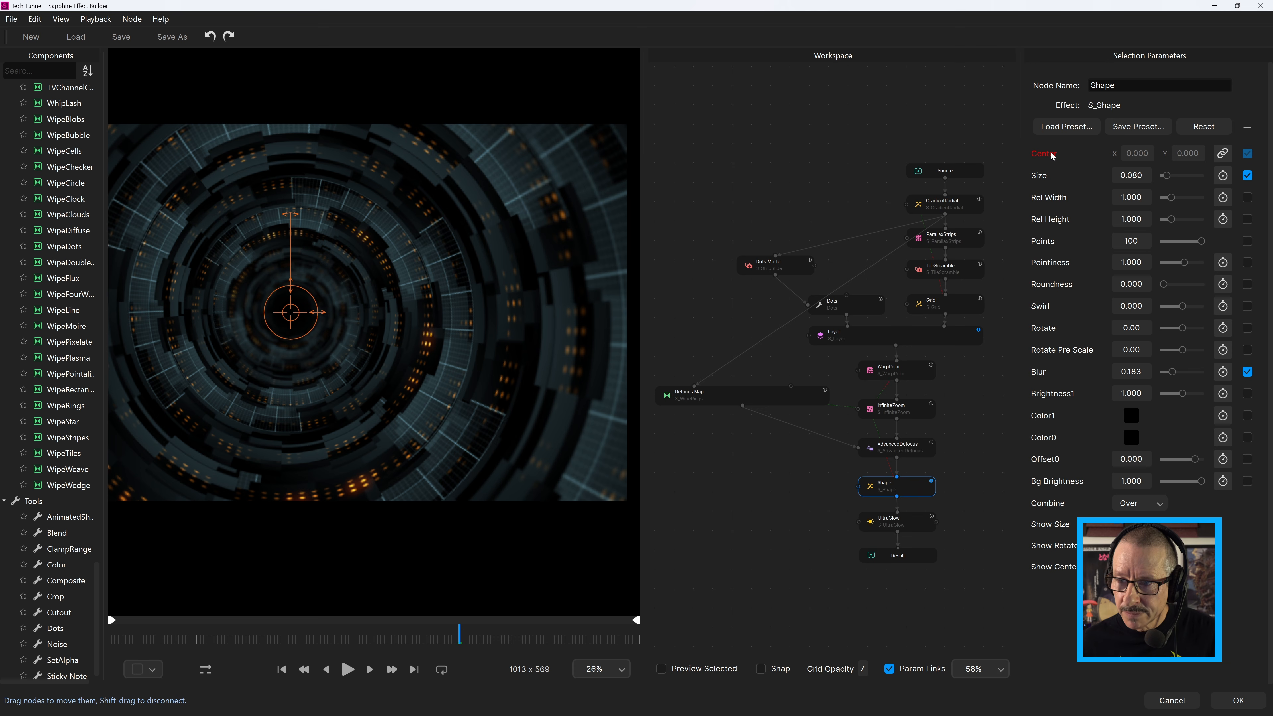
mouse_move(881, 387)
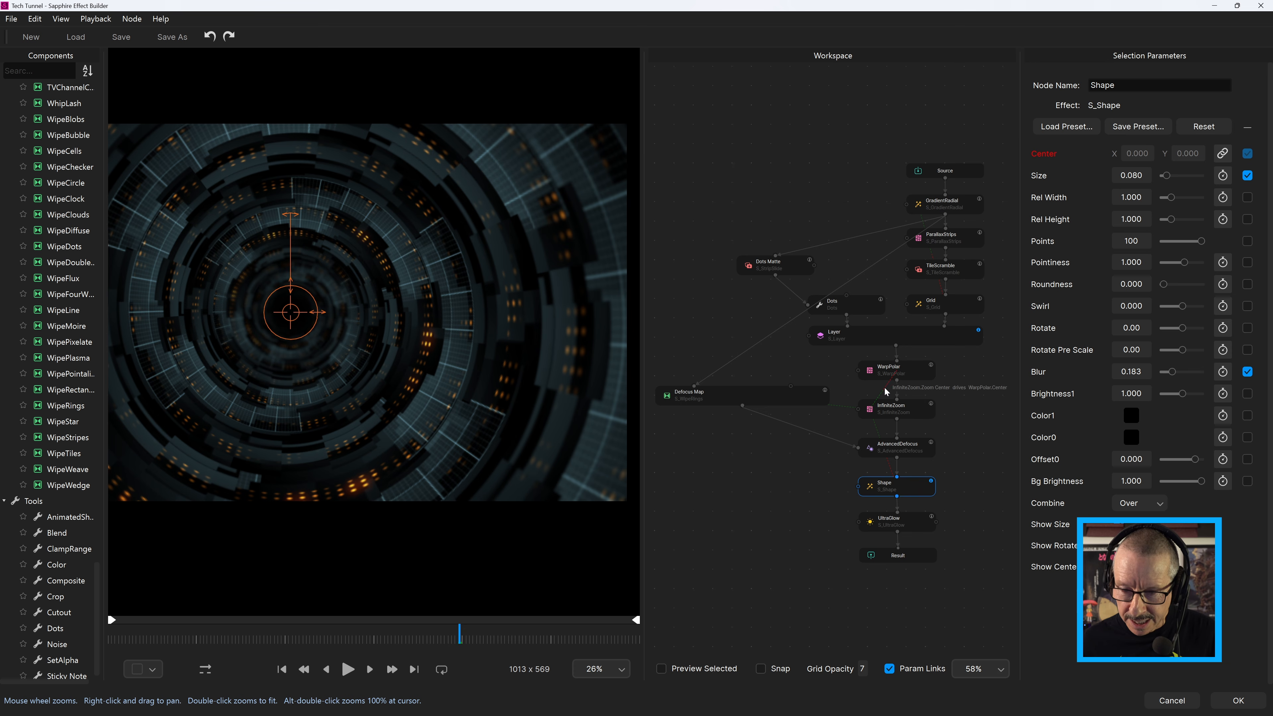
mouse_move(841, 407)
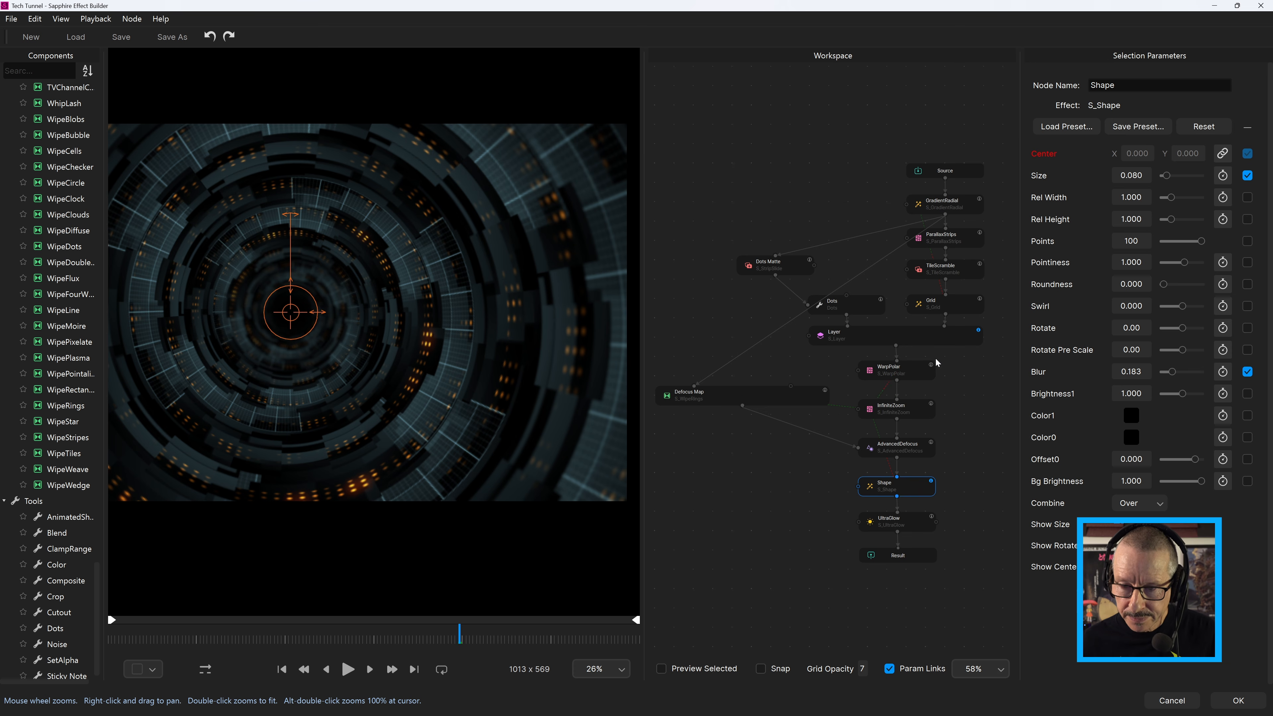
Review the UltraGlow node's parameters and inspect the tunnel dots up close
click(911, 526)
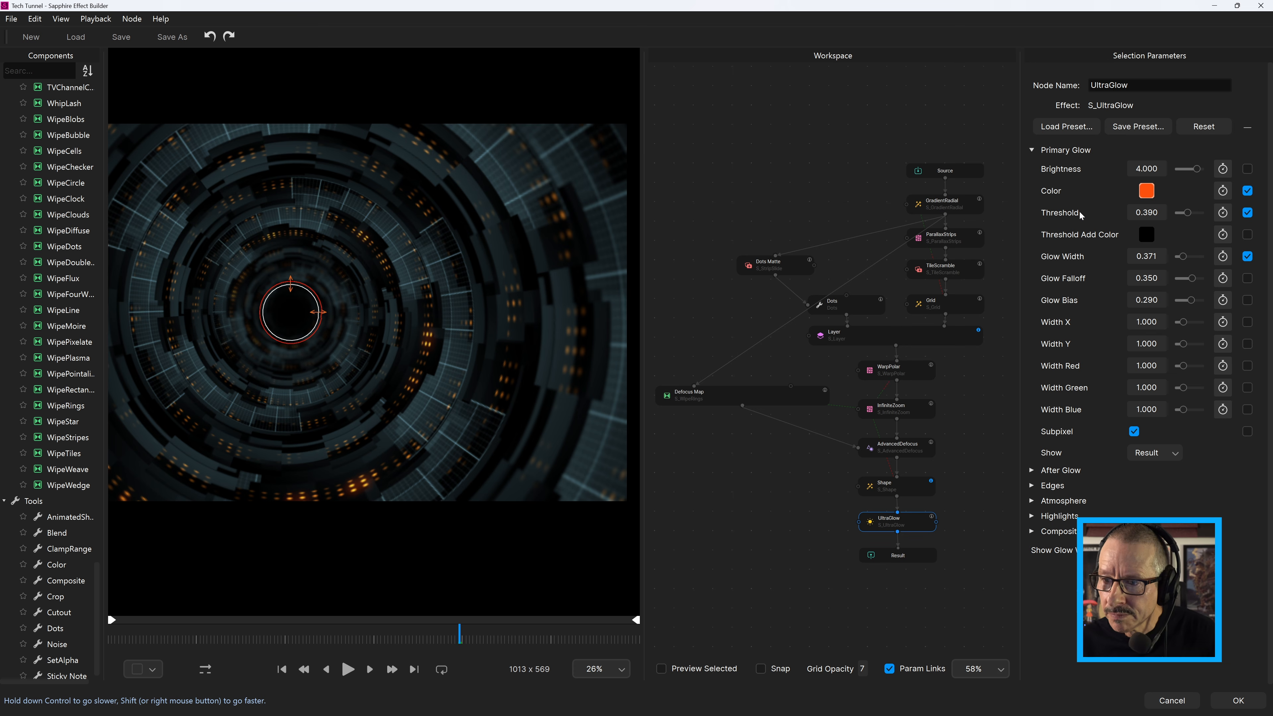
scroll(365, 489, up, 3)
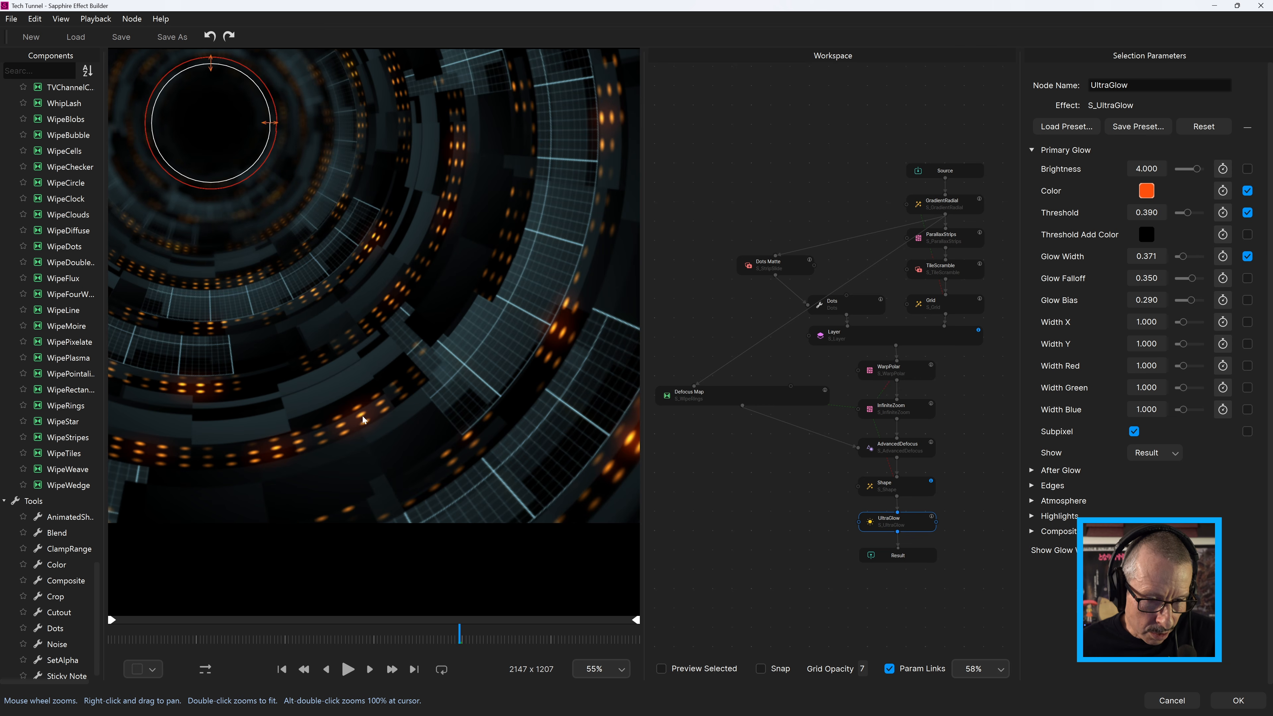
scroll(350, 425, down, 4)
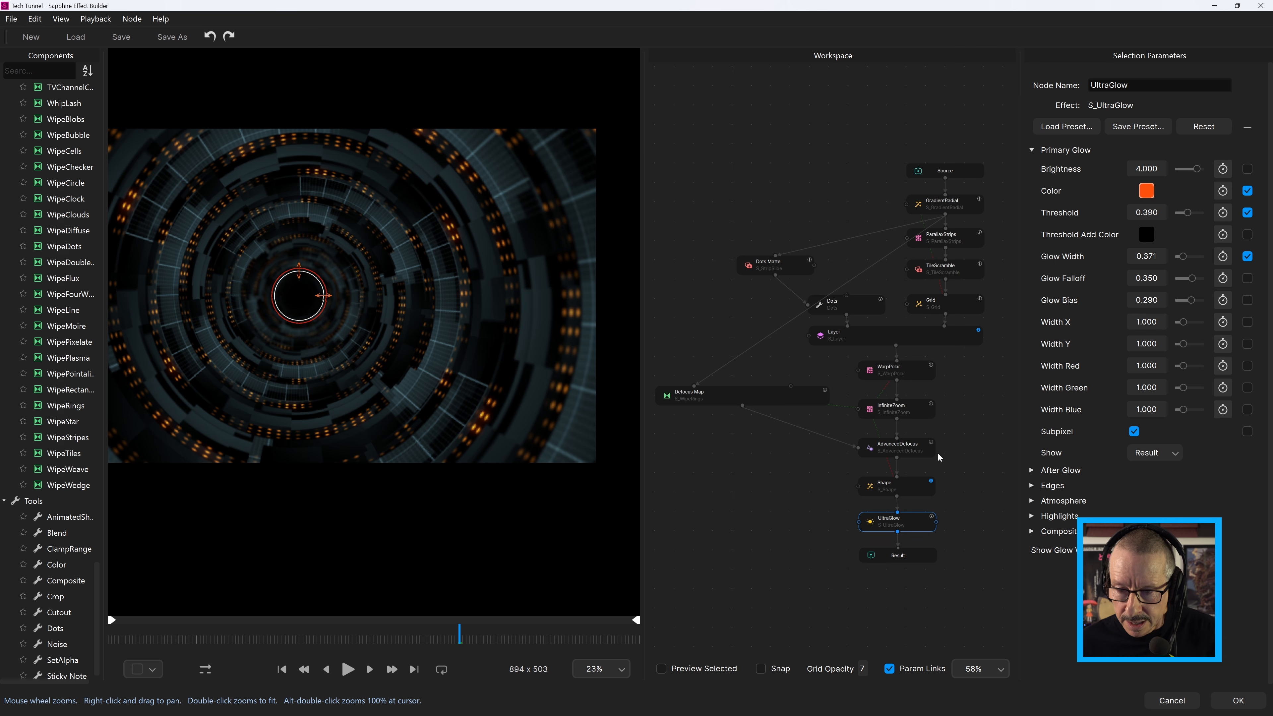
Try a Zoom Center X of 0.560 on the InfiniteZoom node to shift the tunnel's centre
click(911, 412)
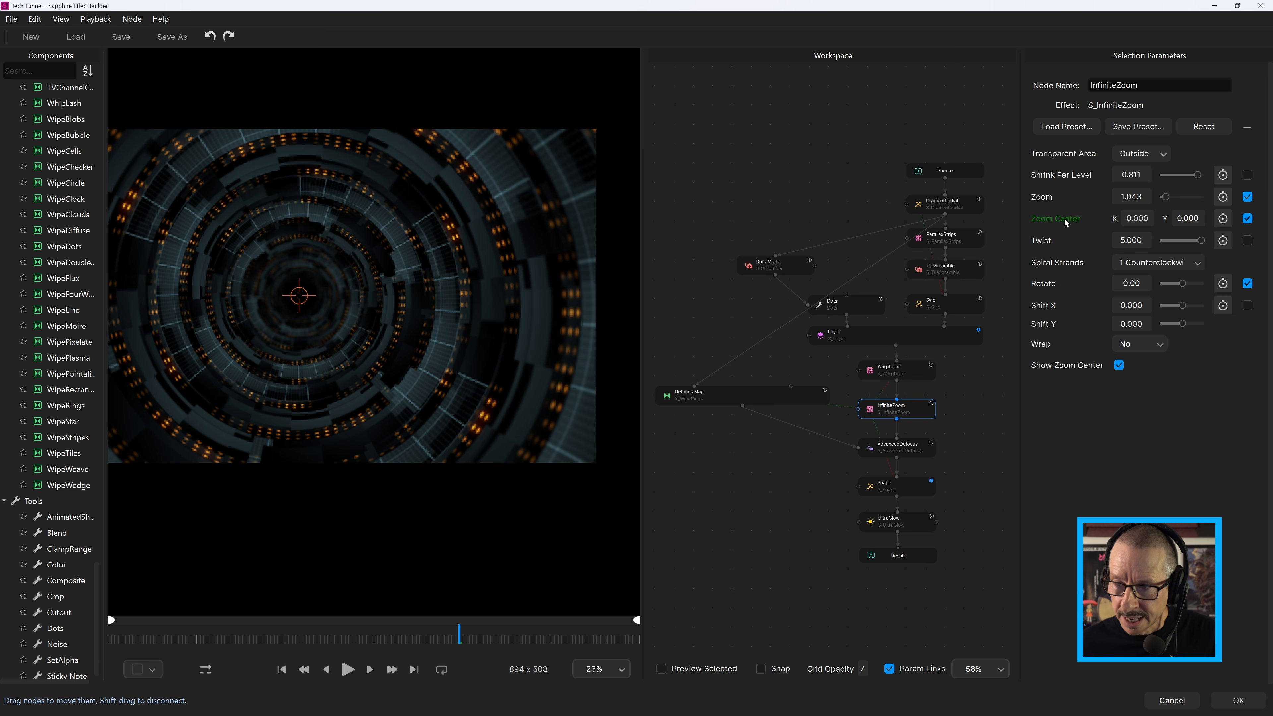
mouse_move(1066, 222)
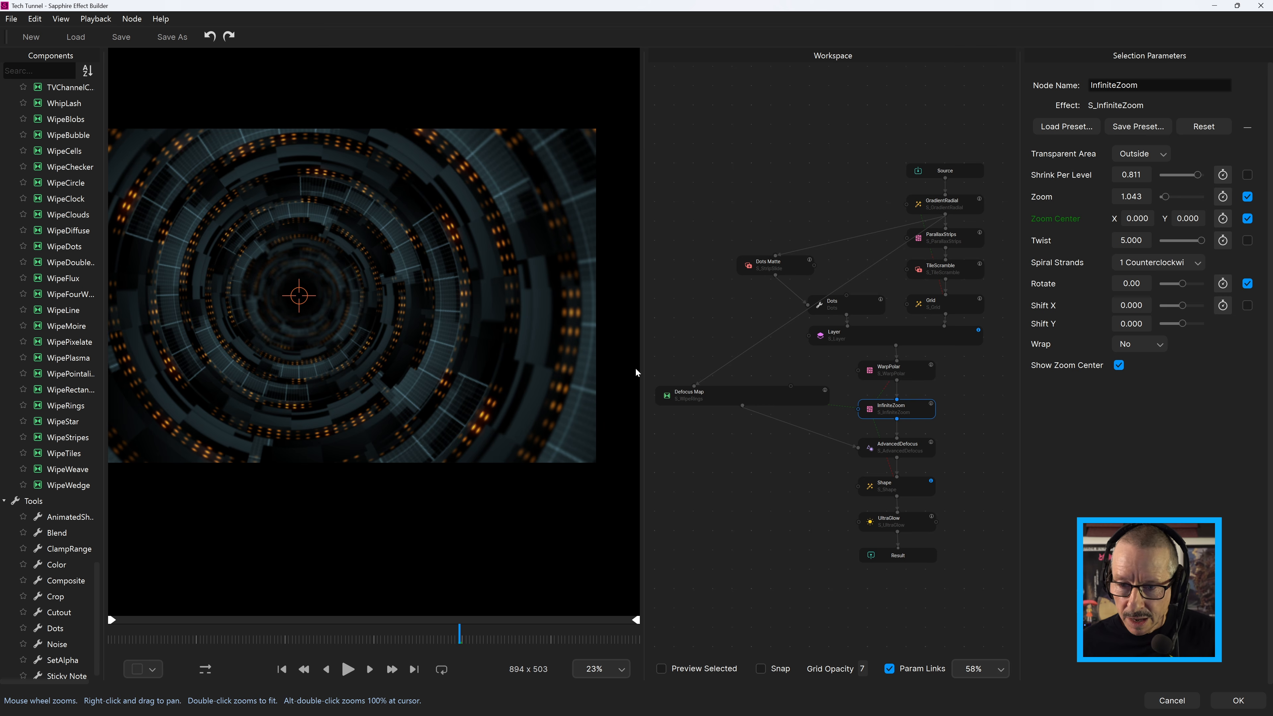
scroll(425, 321, down, 2)
scroll(260, 303, up, 2)
scroll(260, 303, up, 1)
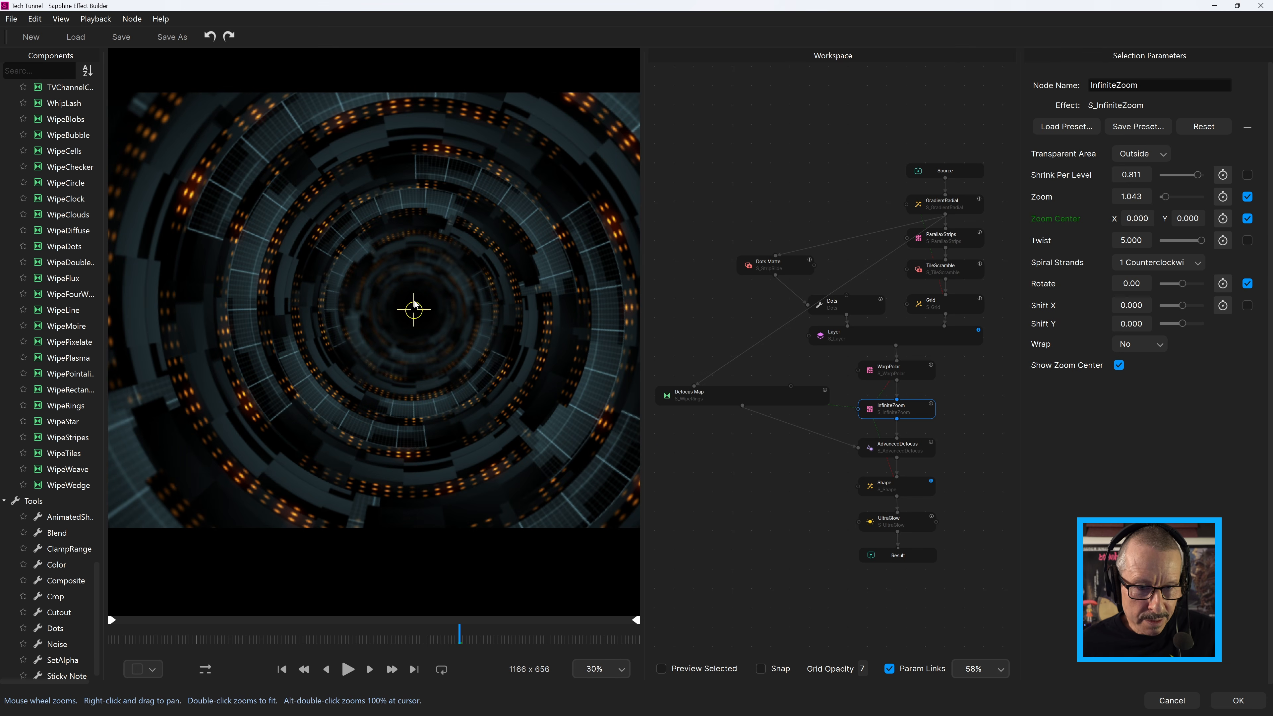
scroll(396, 303, down, 1)
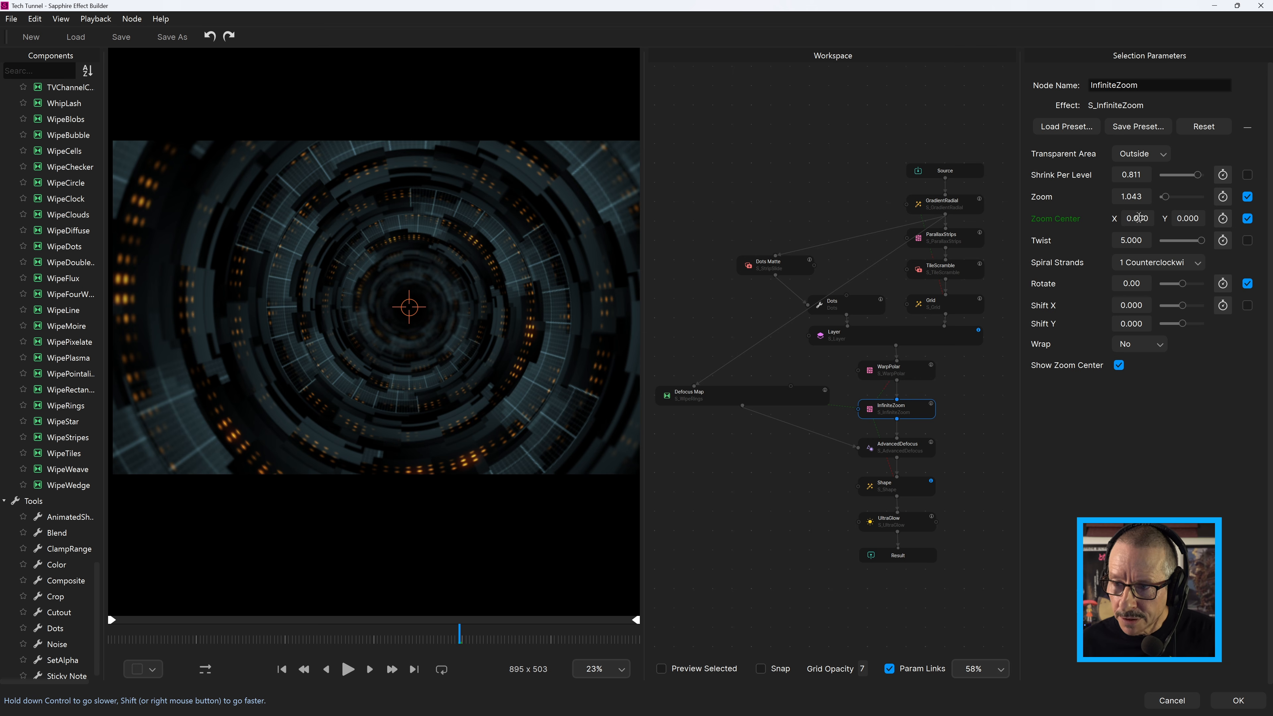
drag(1139, 218, 1180, 227)
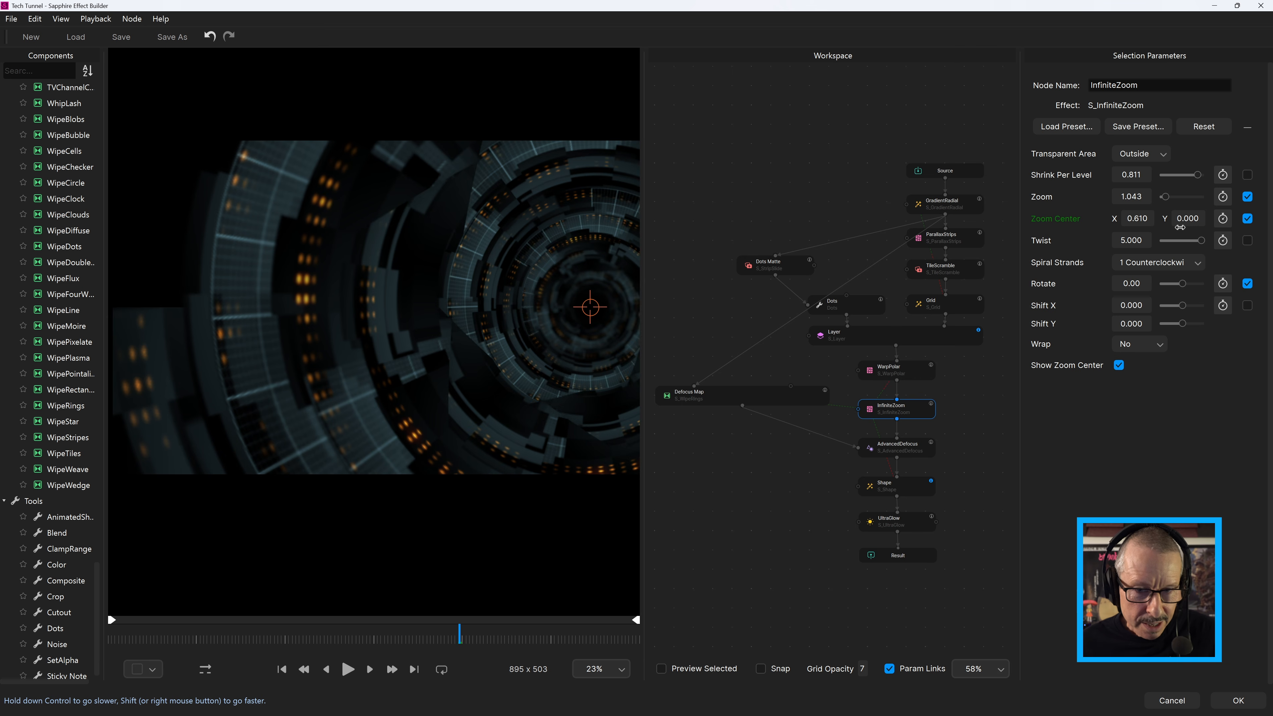
Preview the WarpPolar node on its own and inspect its linked Center and the ring edge at the frame border
click(919, 371)
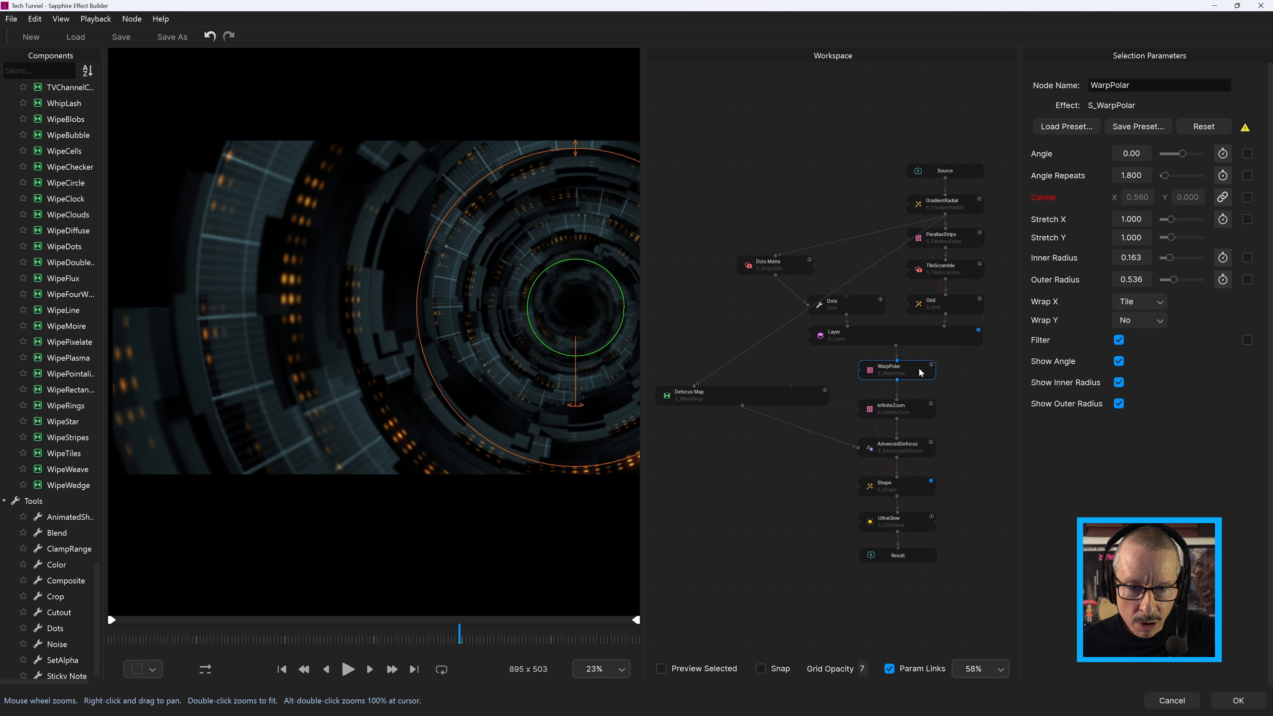
click(661, 668)
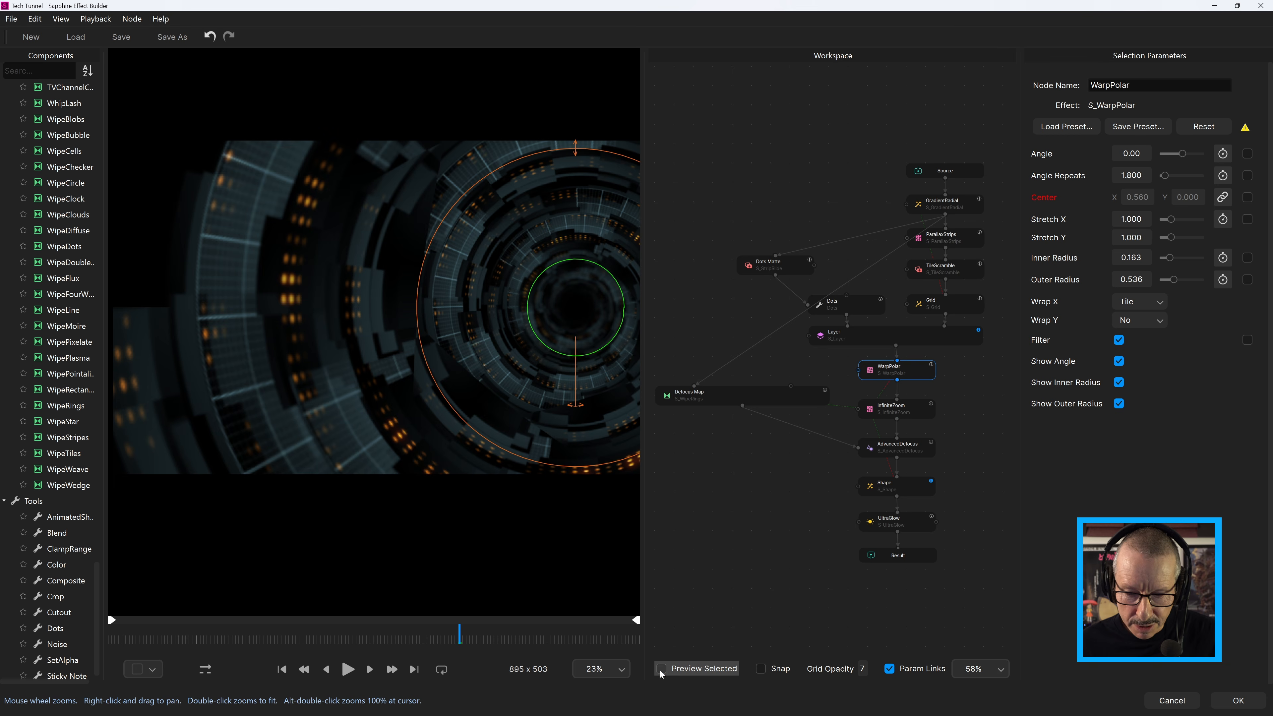
scroll(535, 303, down, 1)
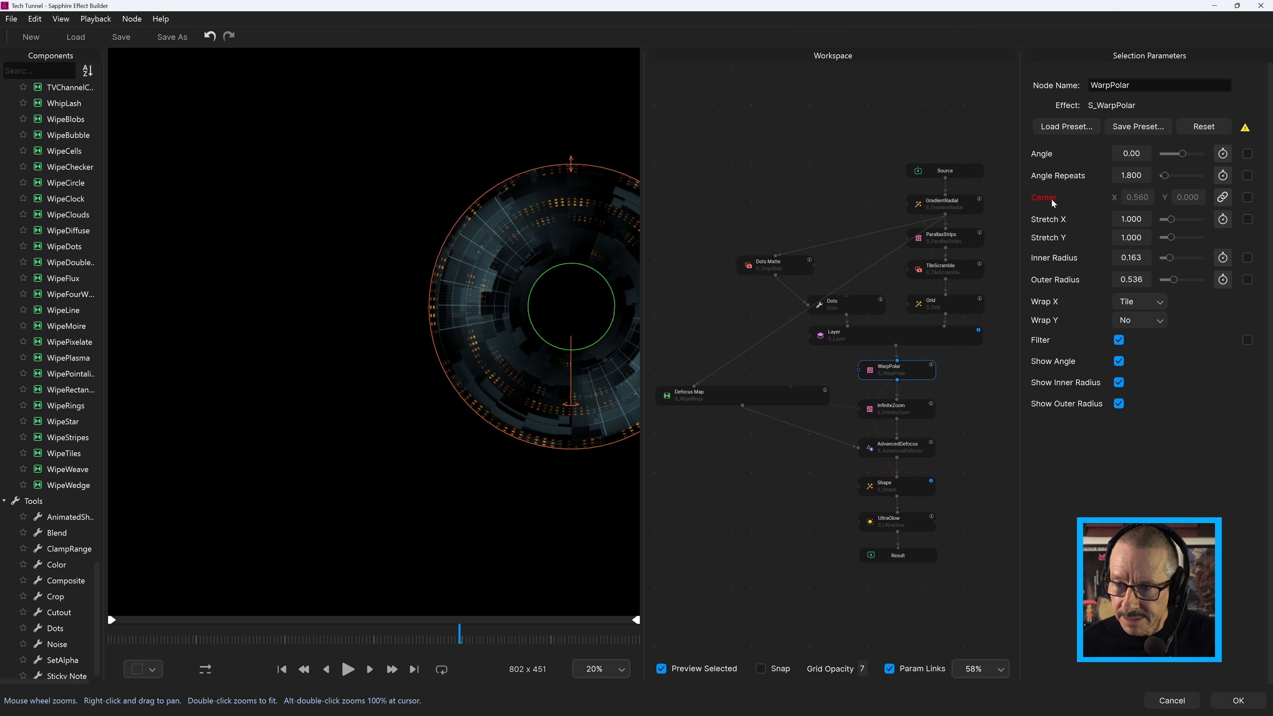
drag(601, 301, 483, 292)
scroll(596, 296, up, 2)
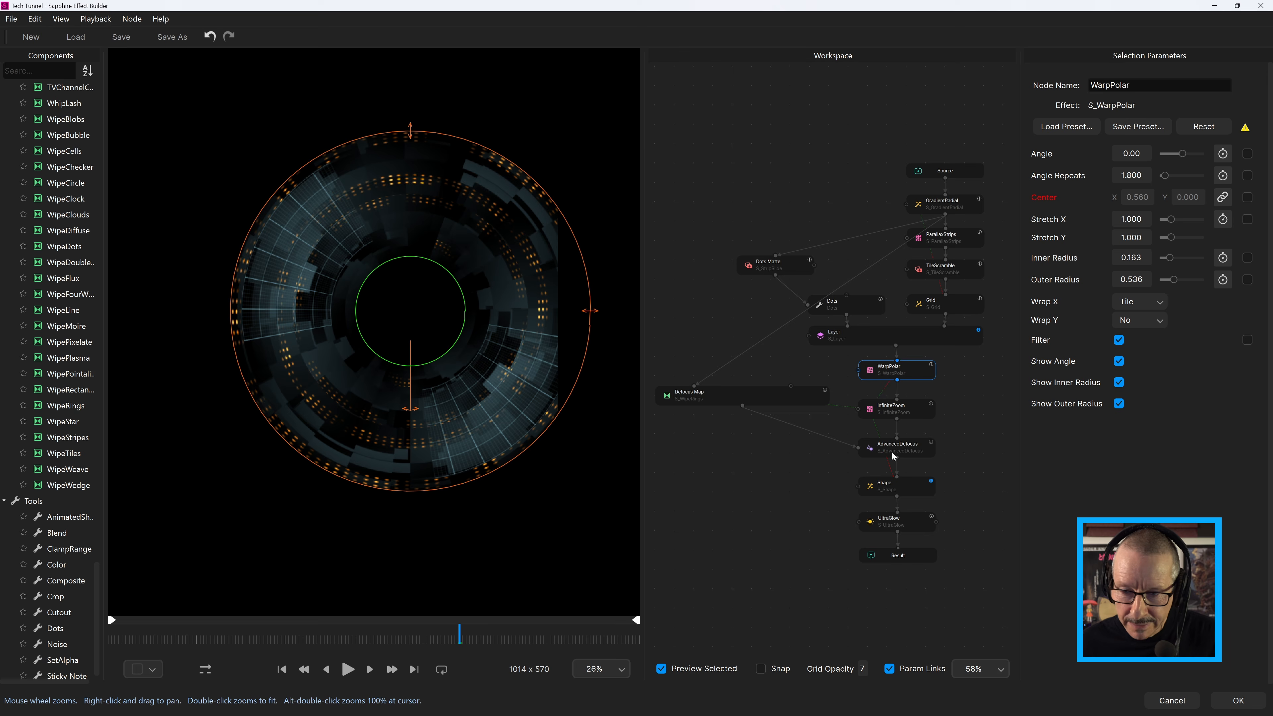
Preview the InfiniteZoom node and try a Zoom Center X of 0.620
click(897, 412)
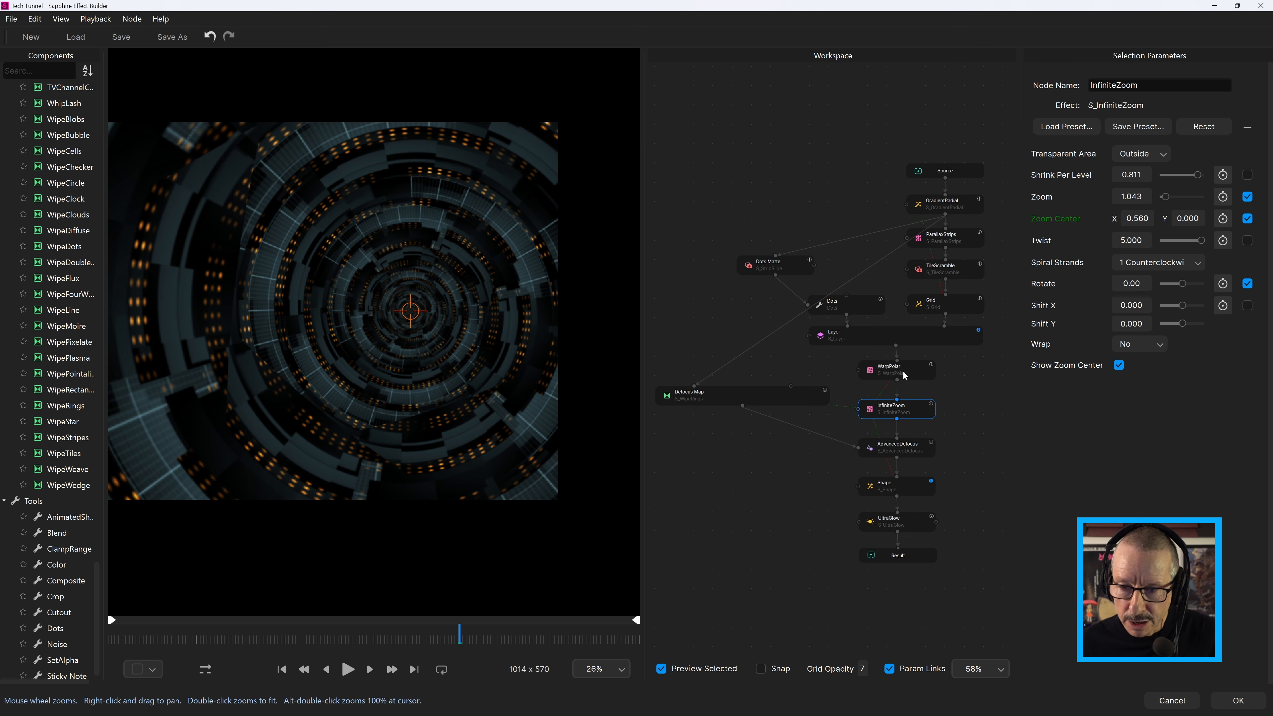
scroll(461, 300, down, 2)
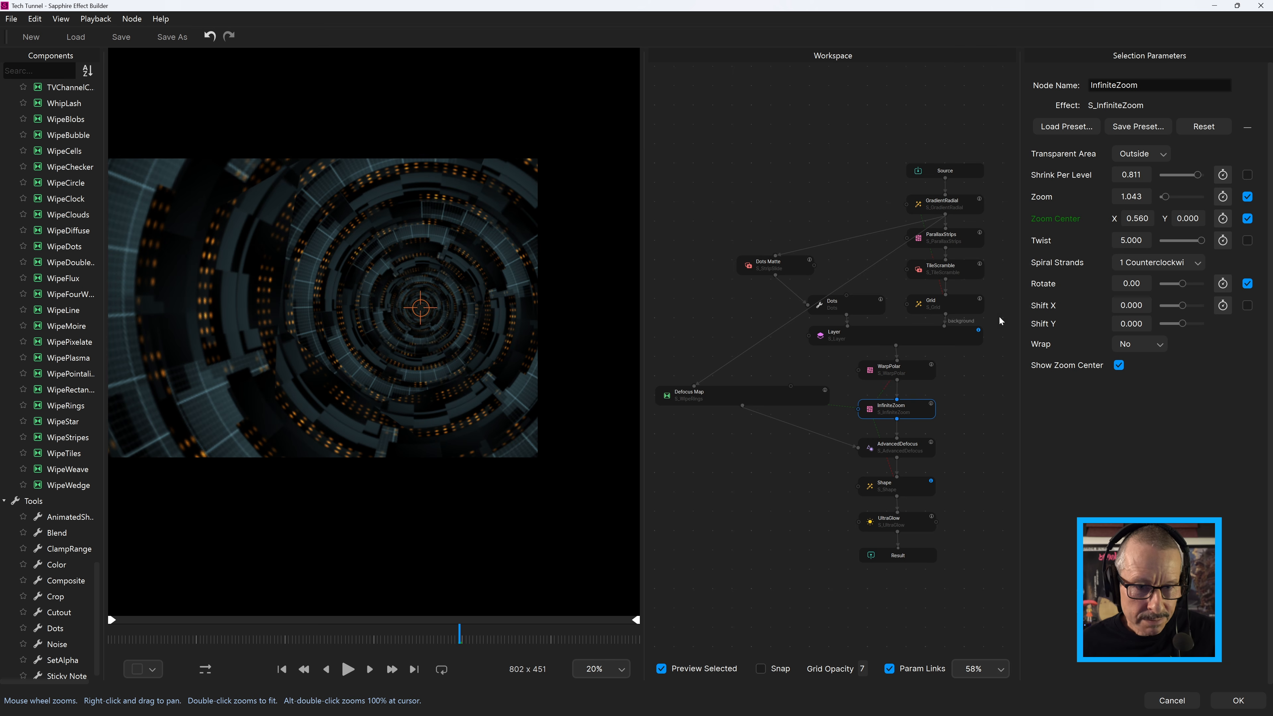
drag(1136, 219, 1139, 219)
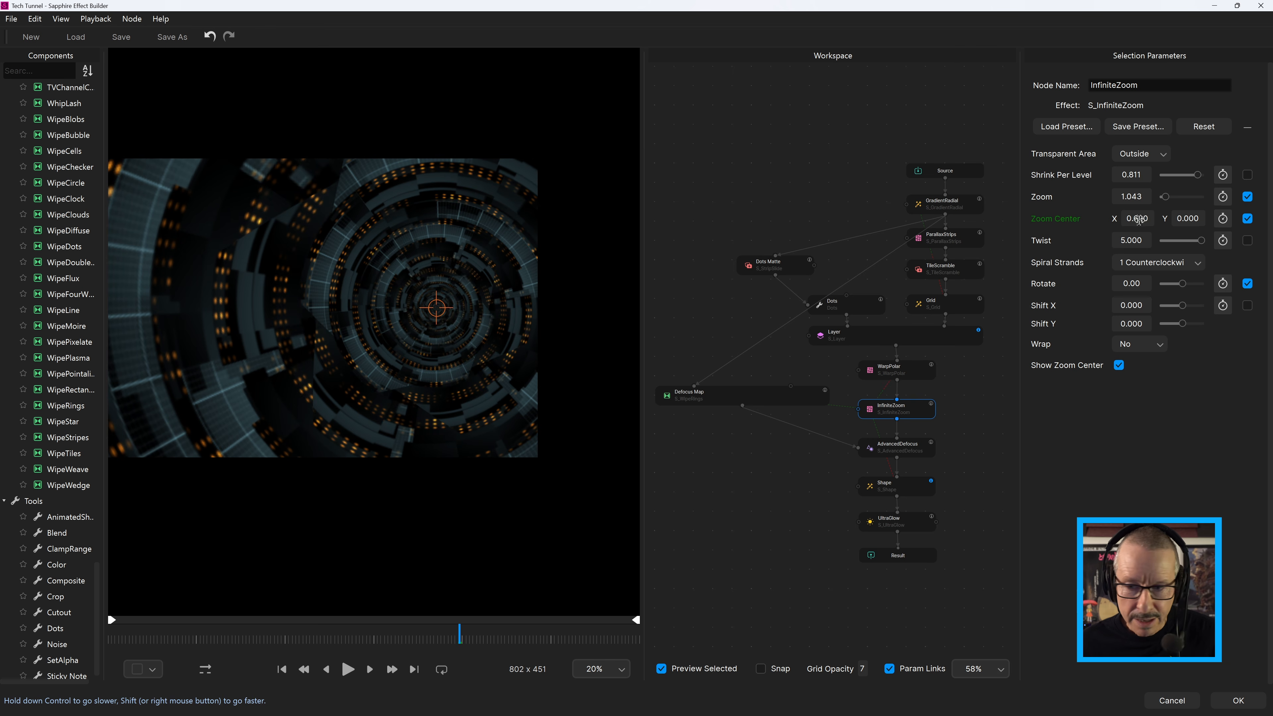
Try an Outer Radius of 0.366 on WarpPolar, check it through InfiniteZoom, and undo the radius and Zoom Center changes
click(910, 373)
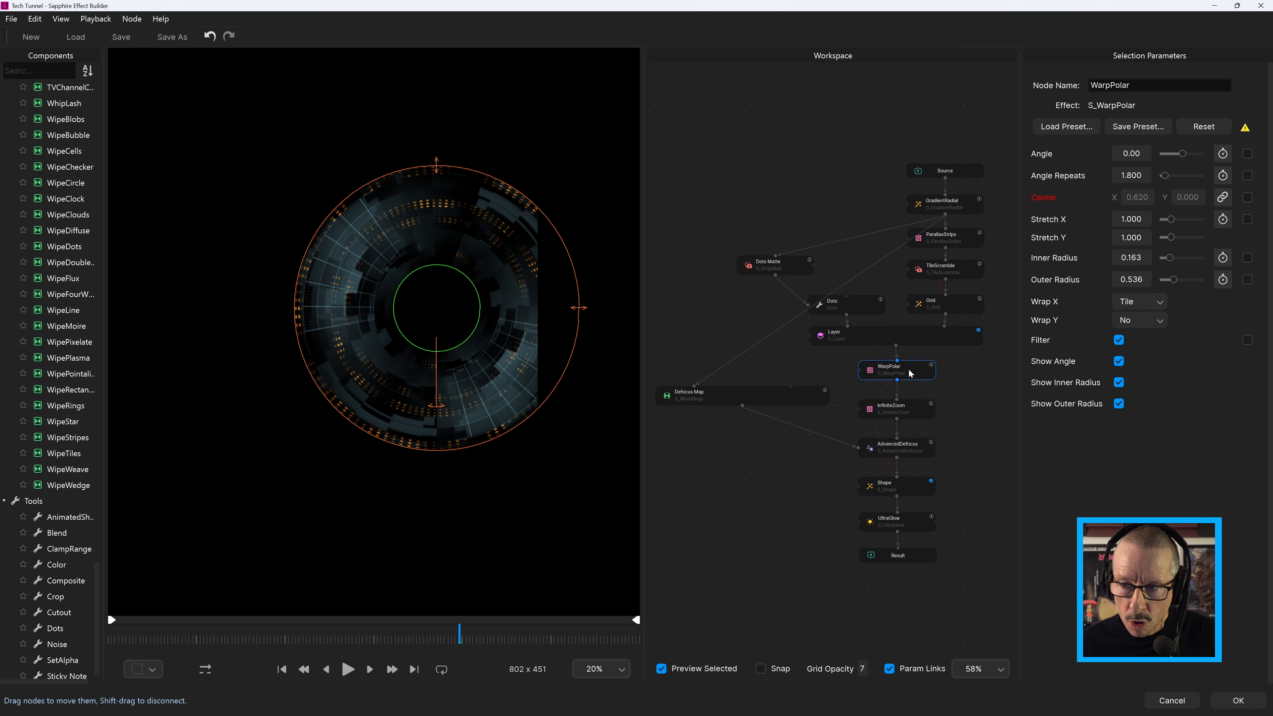
drag(1138, 279, 1025, 311)
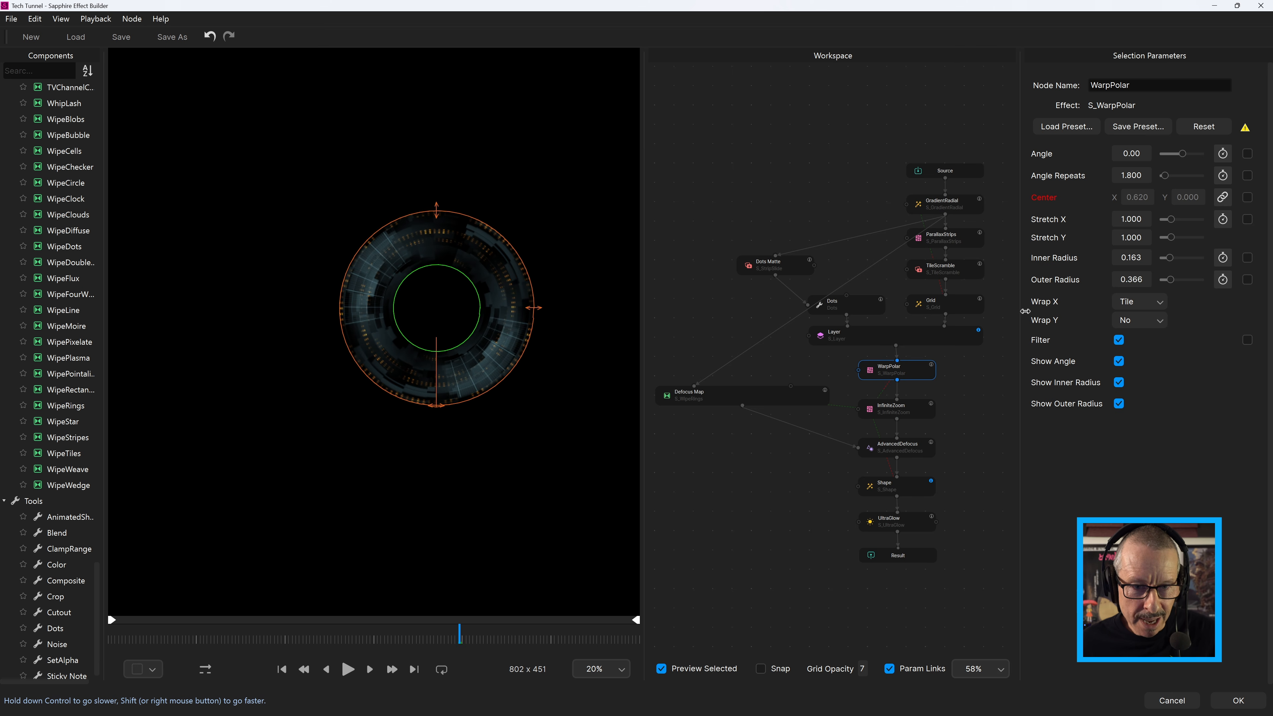
click(910, 413)
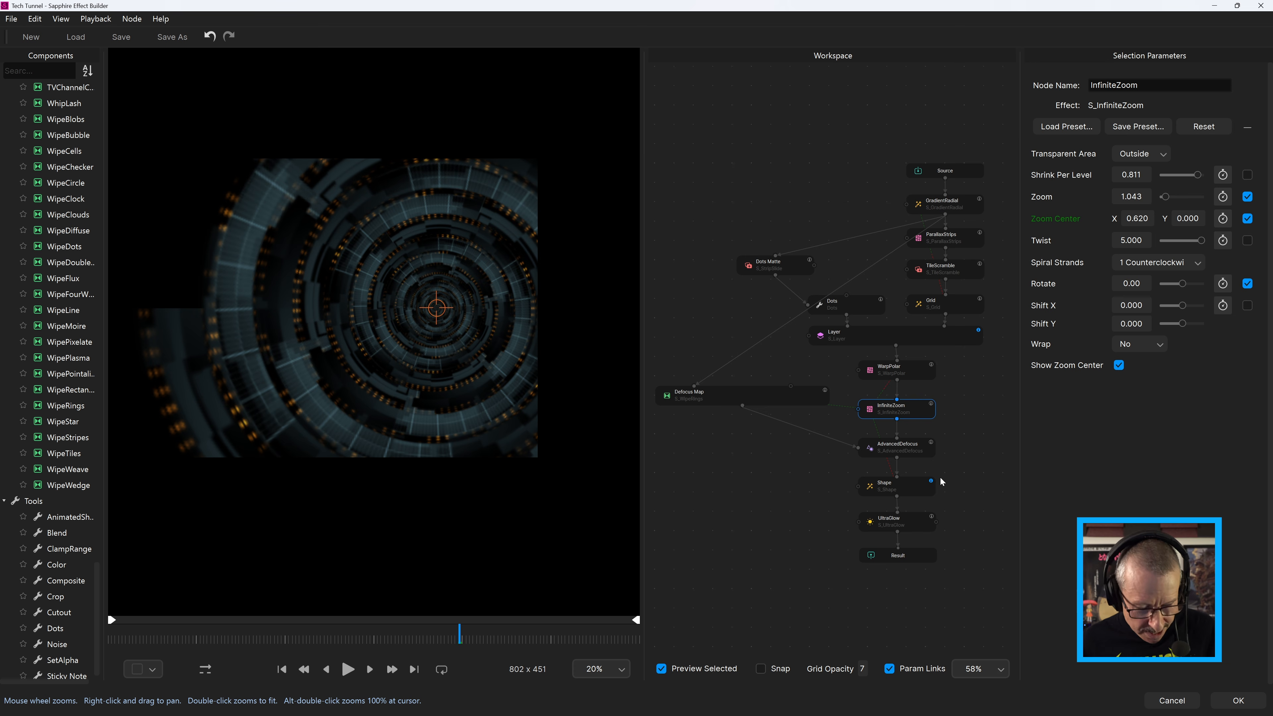
key(ctrl+z)
key(ctrl+z)
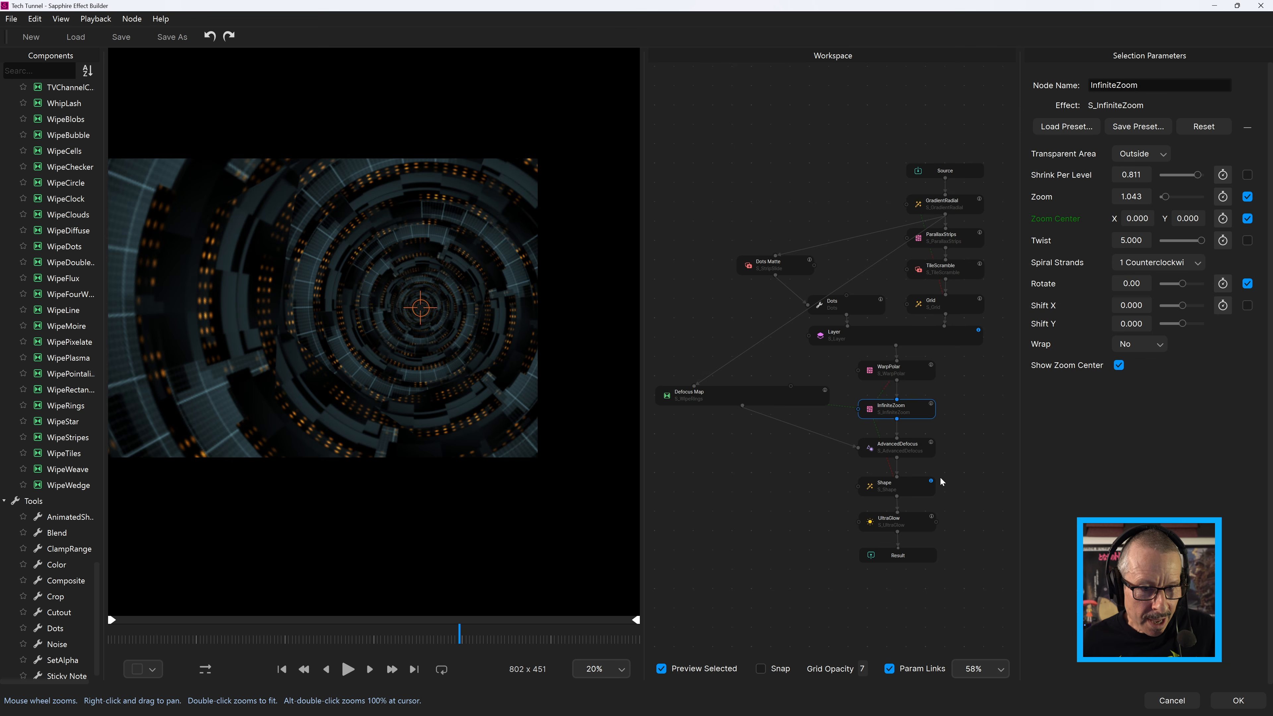
key(ctrl+z)
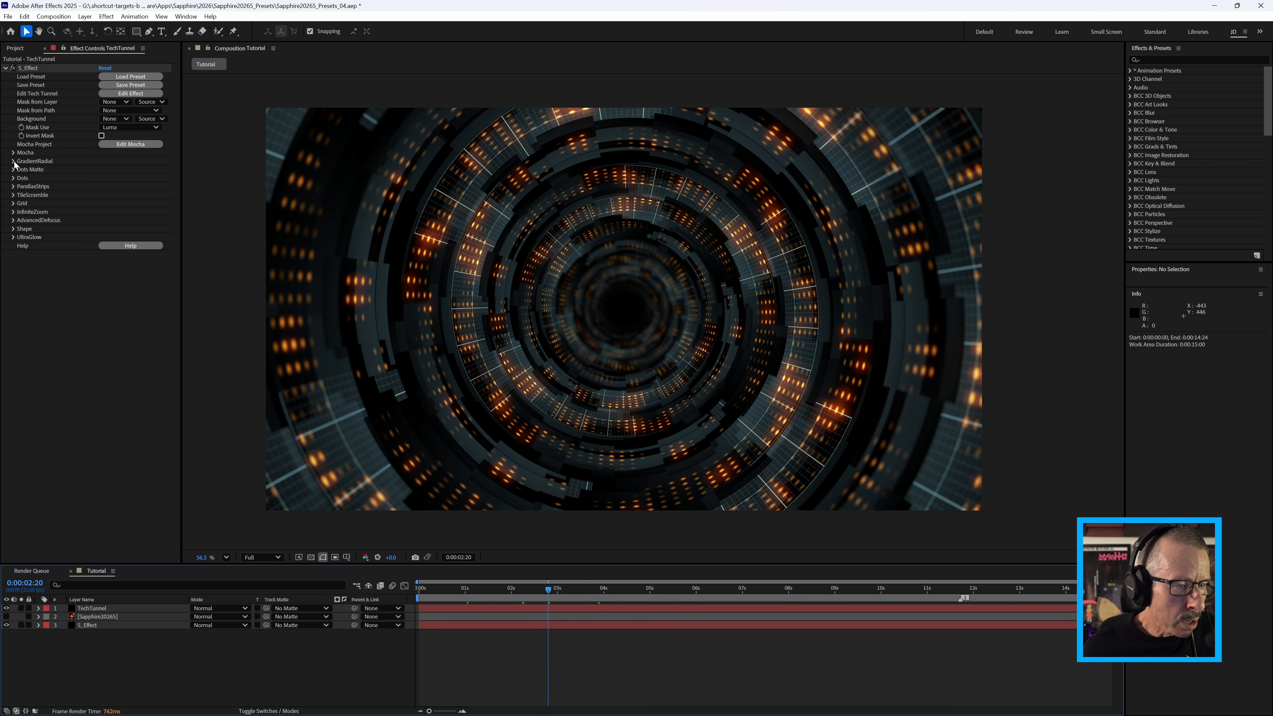
In After Effects, try a GradientRadial Brightness of 0.000 on the TechTunnel layer and undo it
click(13, 161)
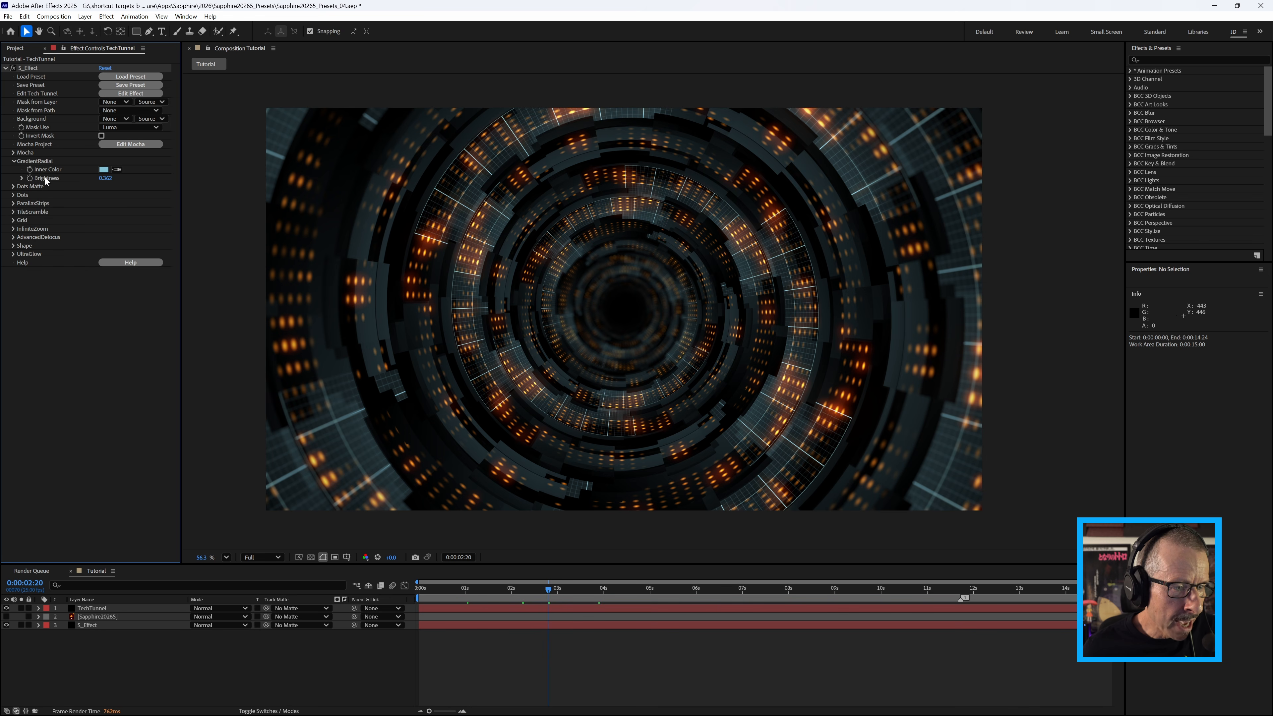
drag(105, 178, 20, 185)
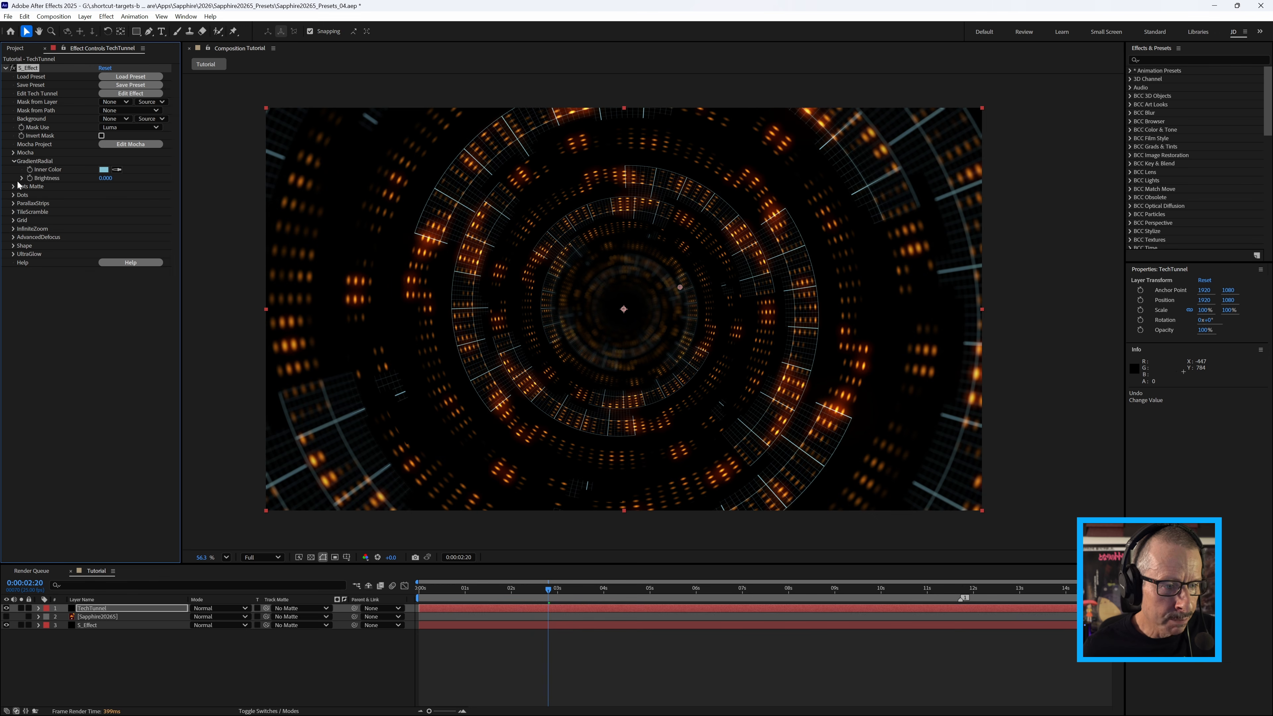
drag(554, 590, 561, 595)
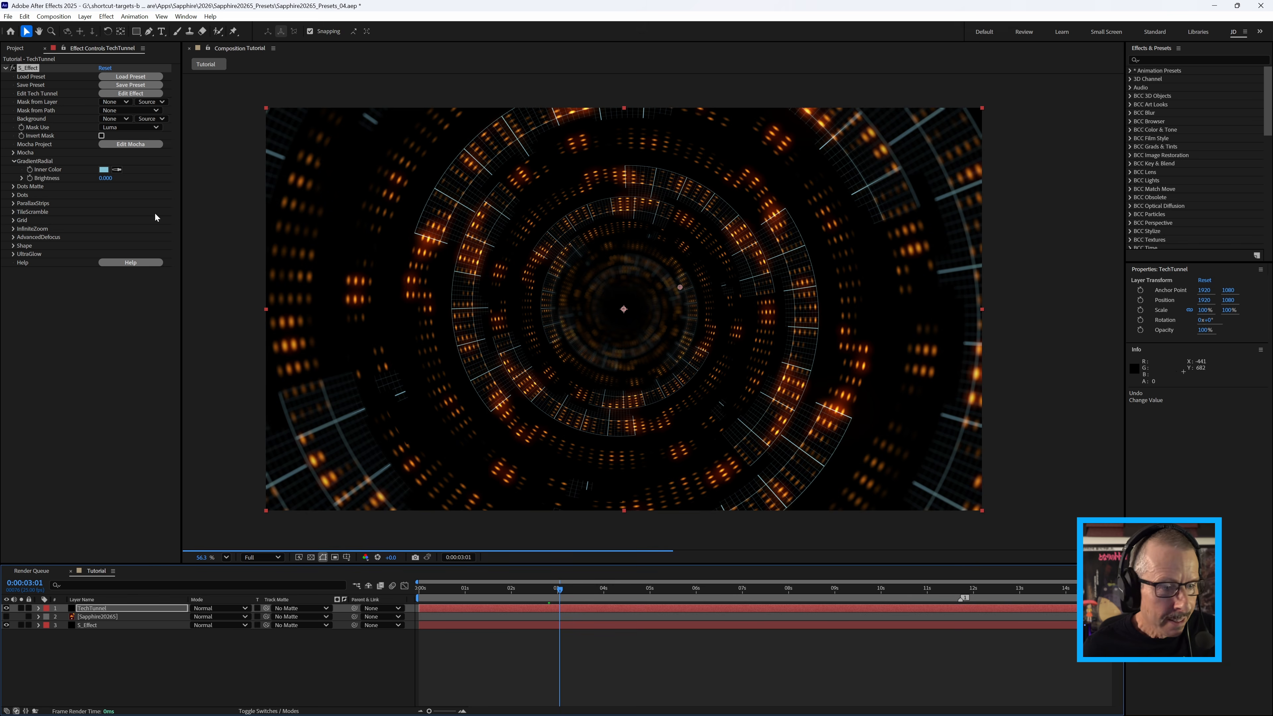
key(ctrl+z)
Try a red Inner Color for GradientRadial, cancel the colour change, and collapse the GradientRadial parameters
click(104, 171)
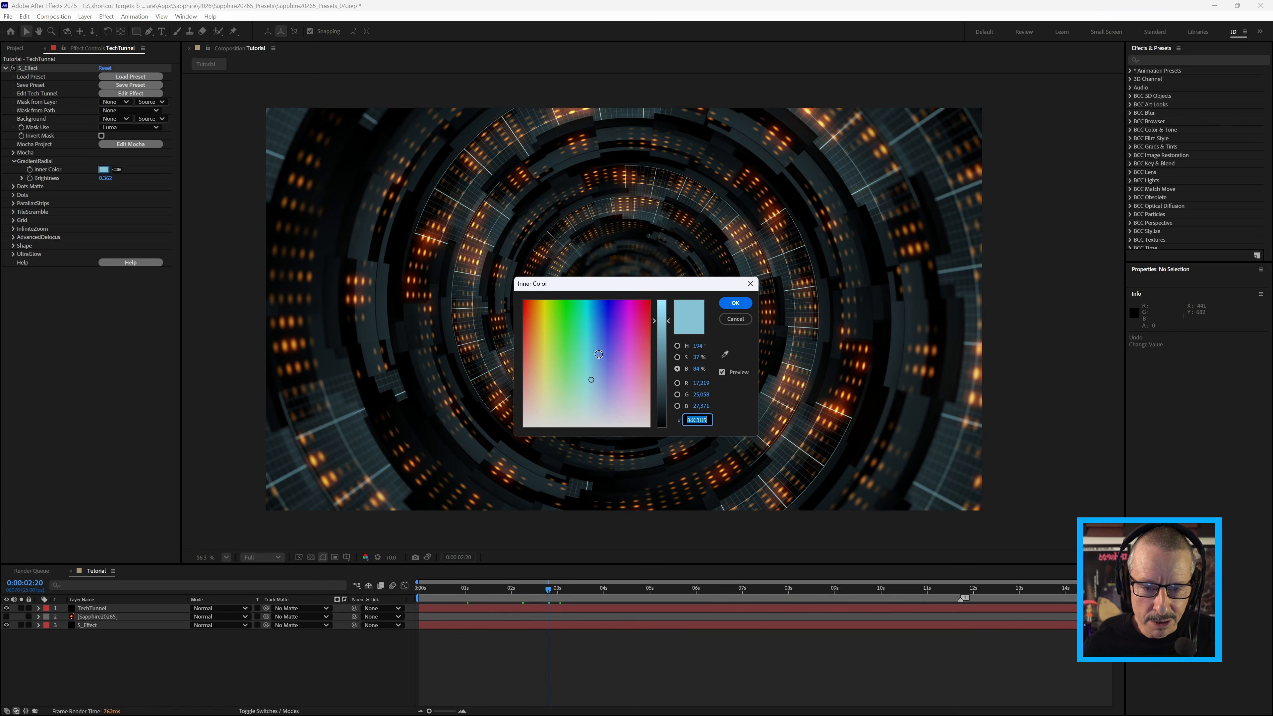
click(522, 365)
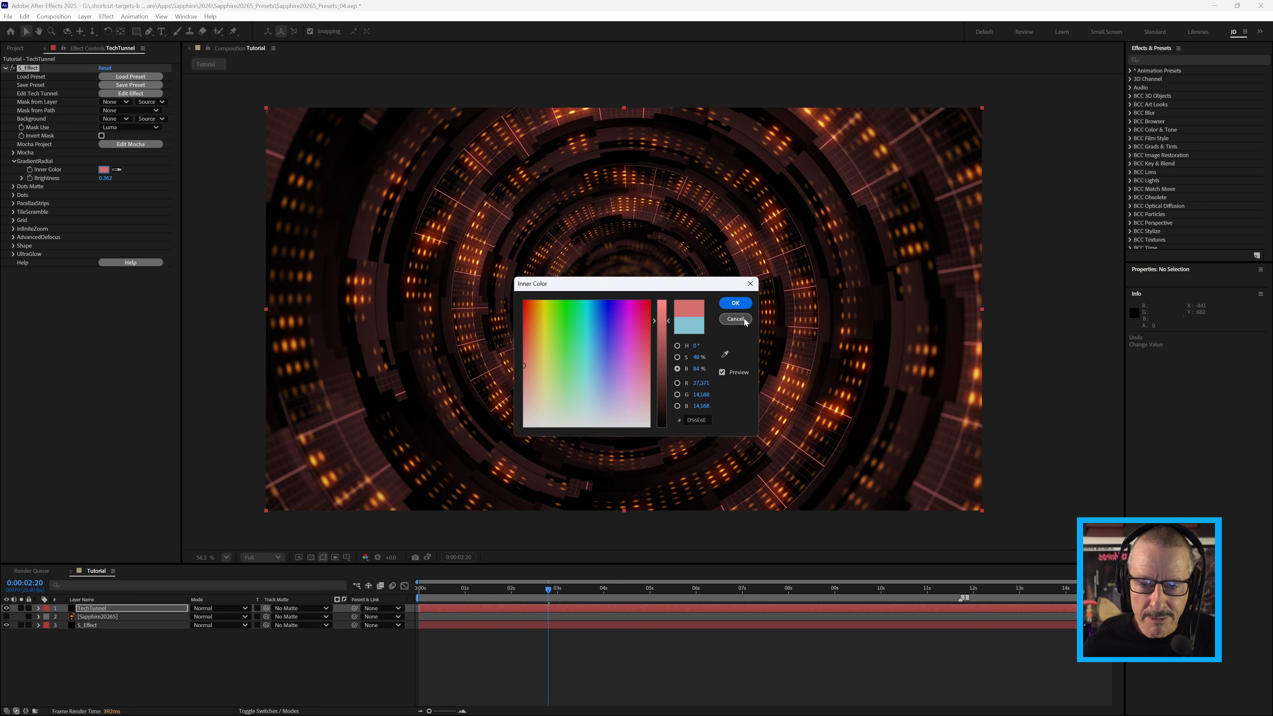
click(735, 319)
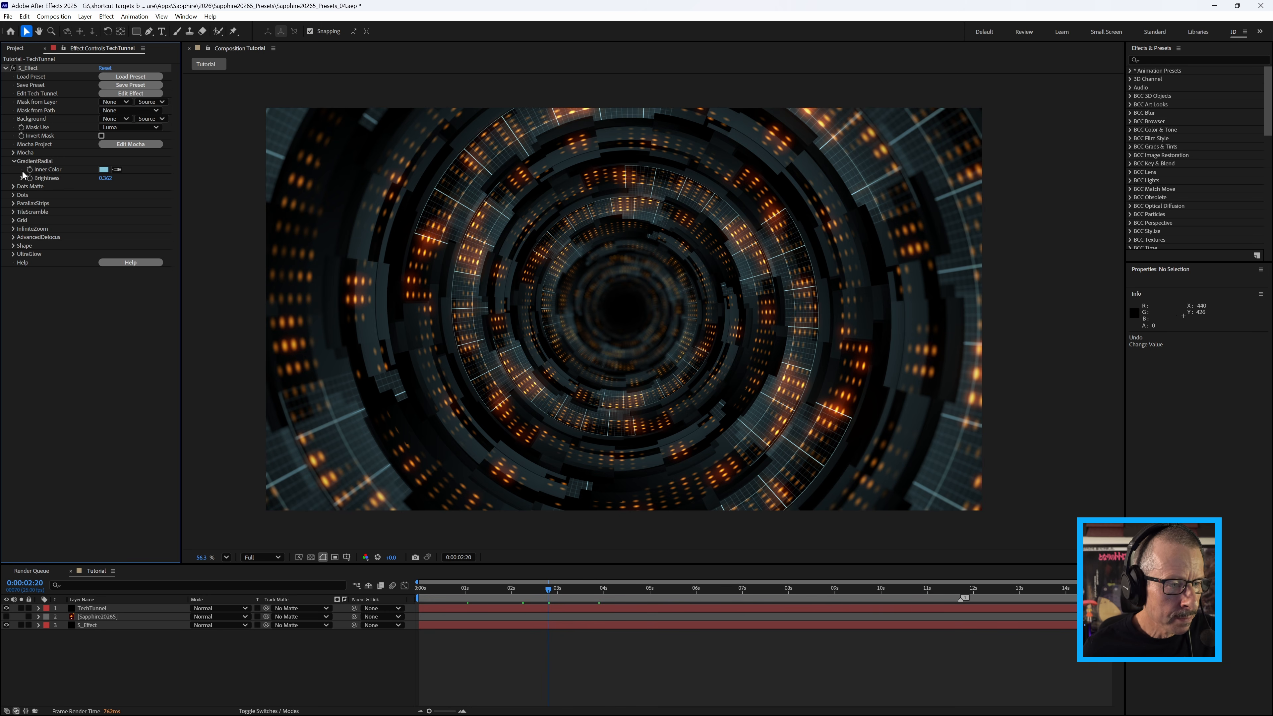
click(15, 163)
Set the Dots Matte Amount to 0.3550, and try an Amount of 1.0000 and undo it
click(14, 170)
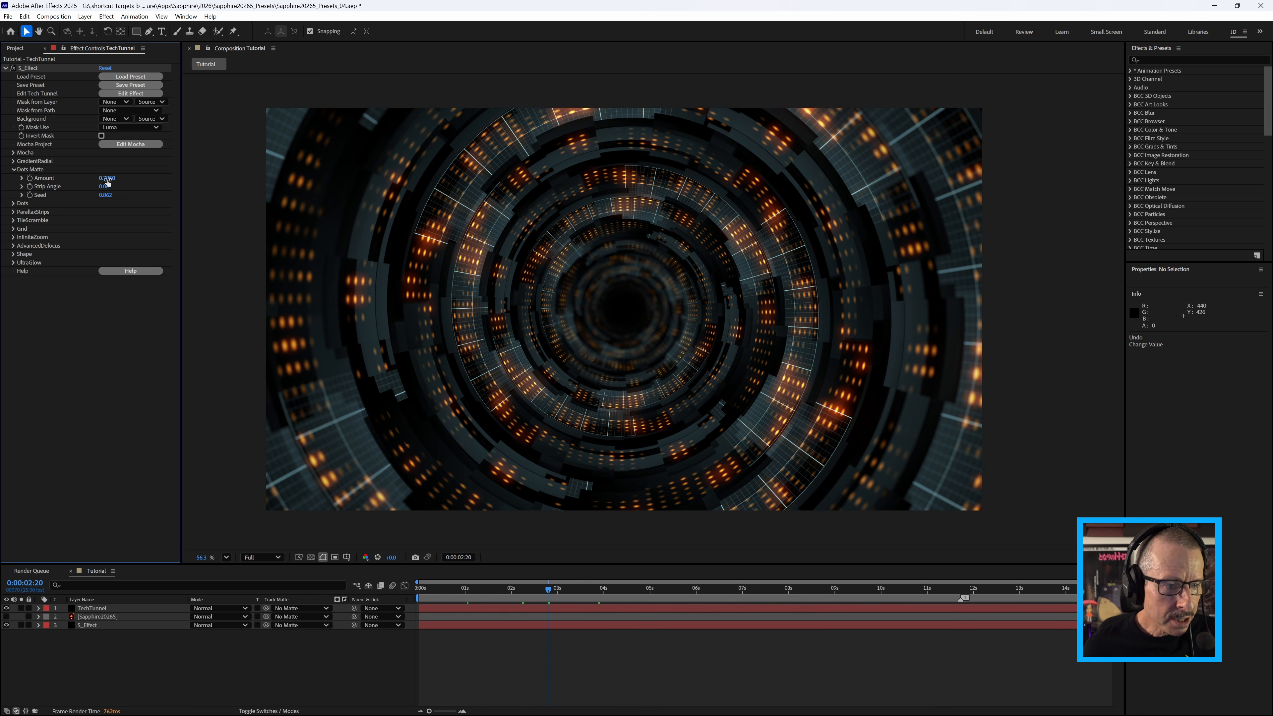
drag(108, 181, 89, 181)
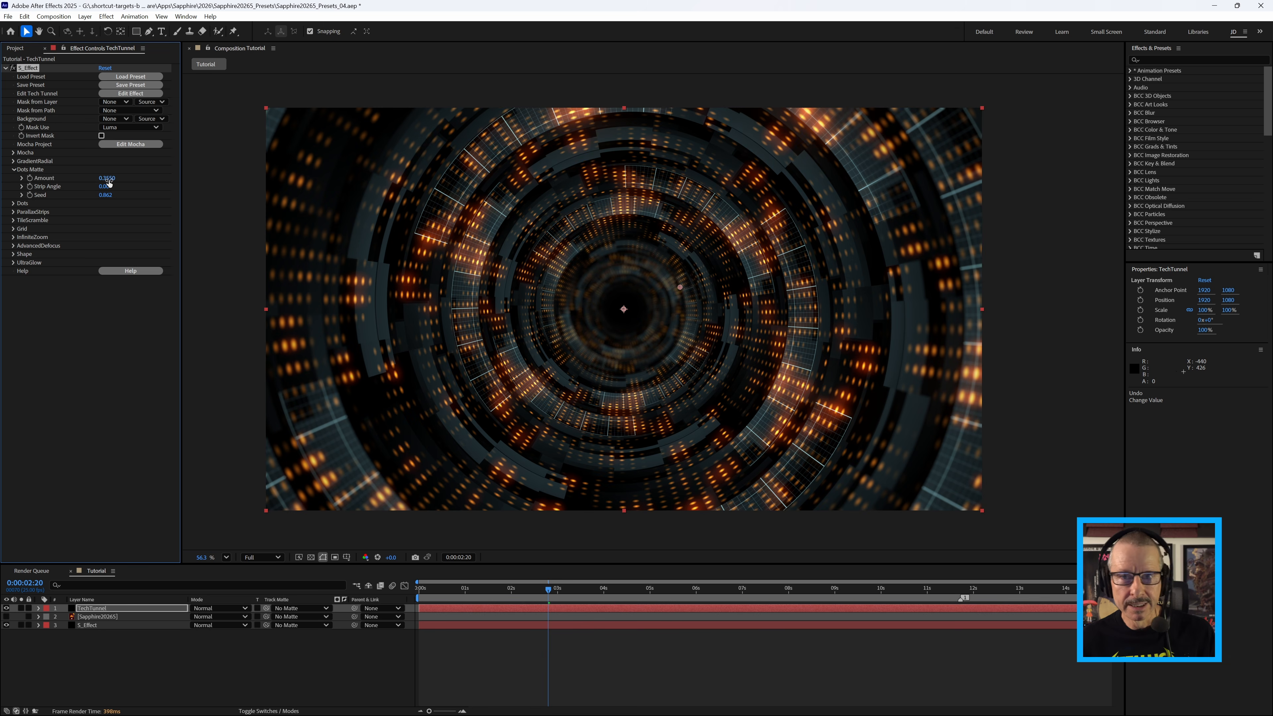
drag(108, 182, 145, 181)
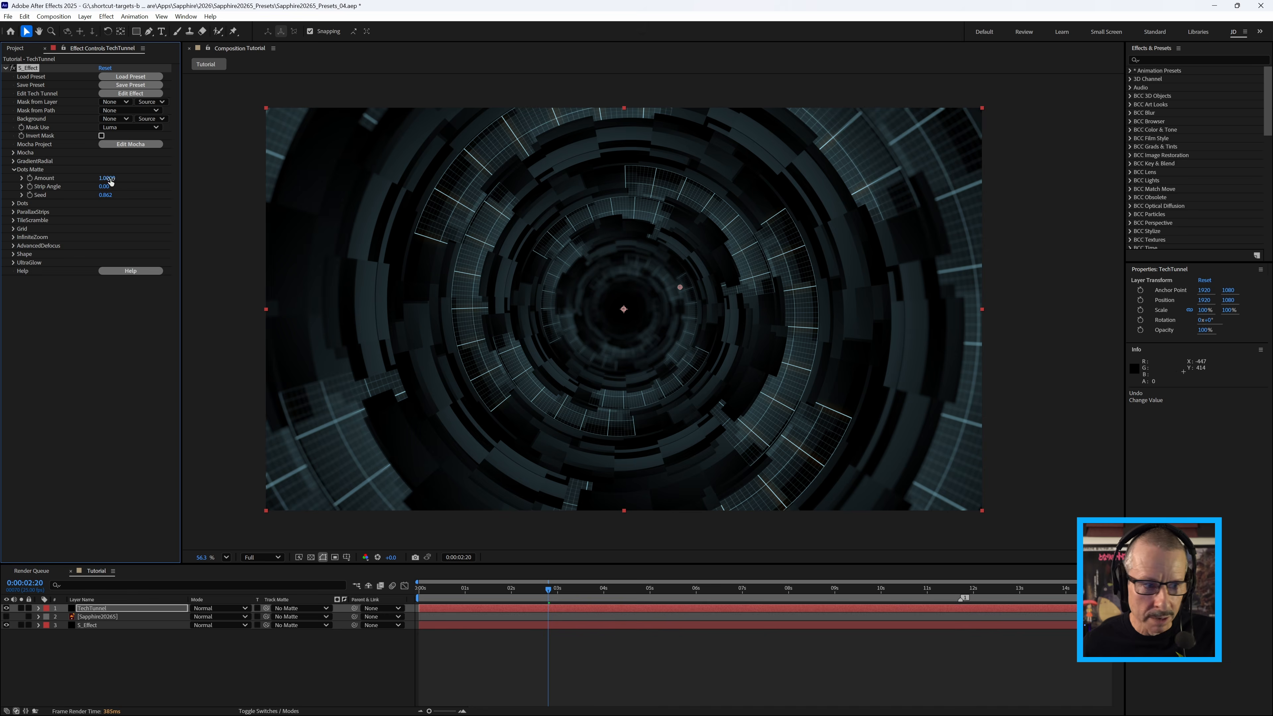
key(ctrl+z)
Try Dots Matte Strip Angles of -13.00 and -62.00 and a different Seed, undoing the changes
drag(105, 188, 103, 191)
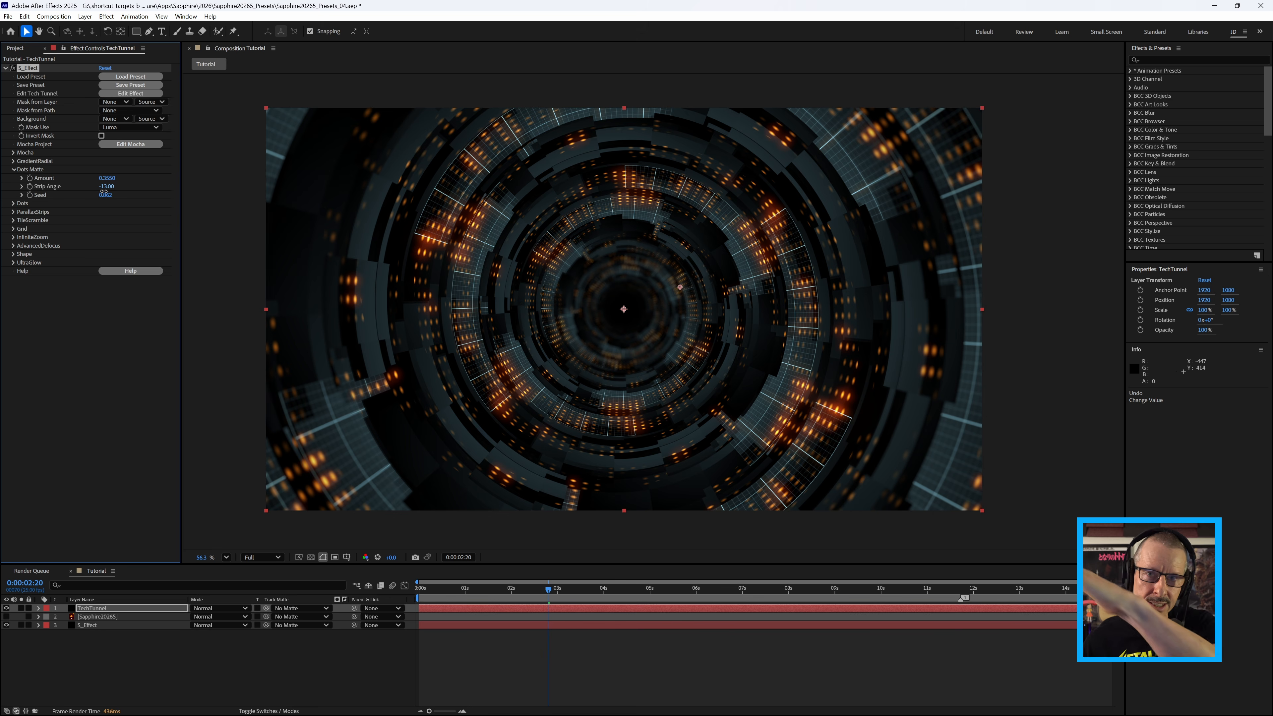
drag(103, 192, 92, 205)
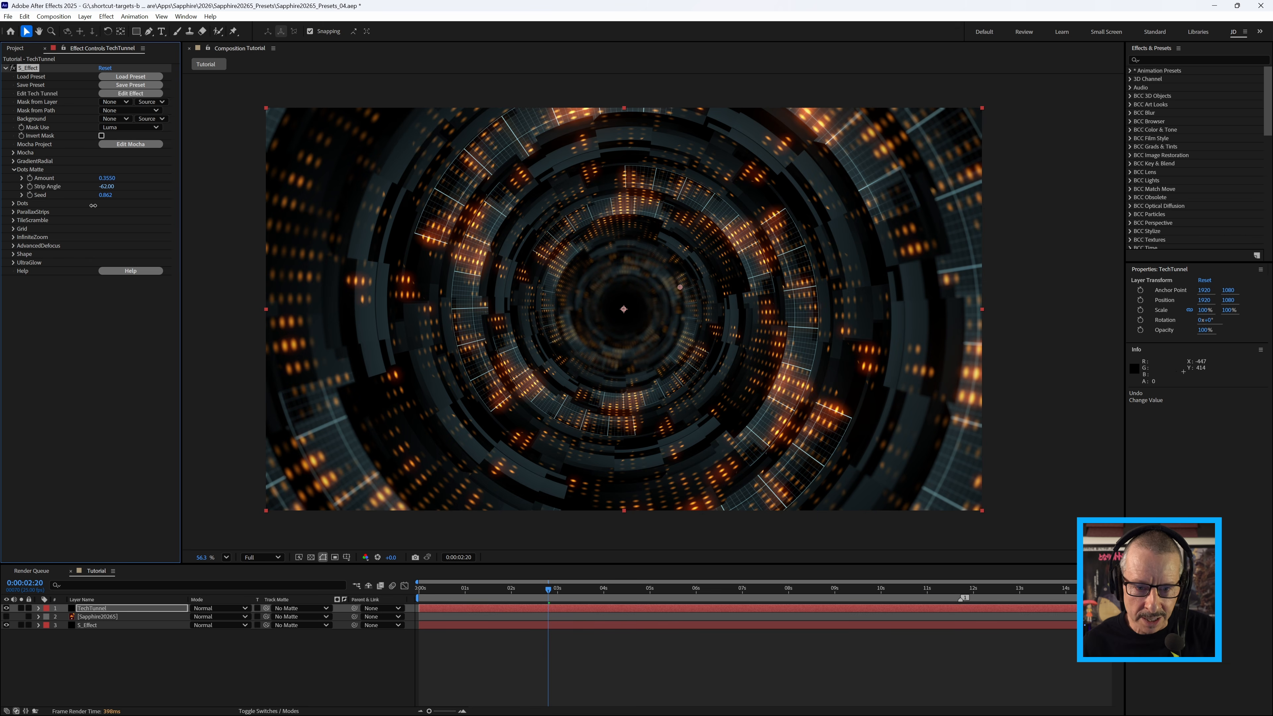
key(ctrl+z)
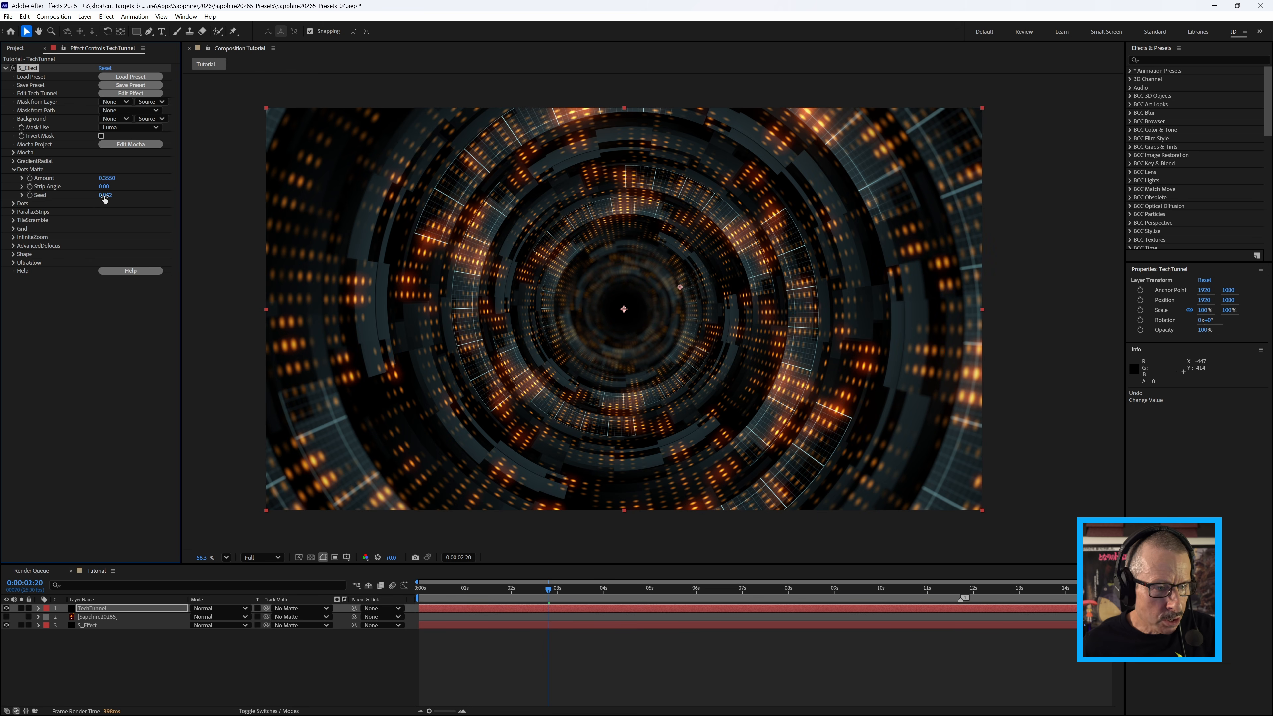
drag(106, 195, 194, 196)
key(ctrl+z)
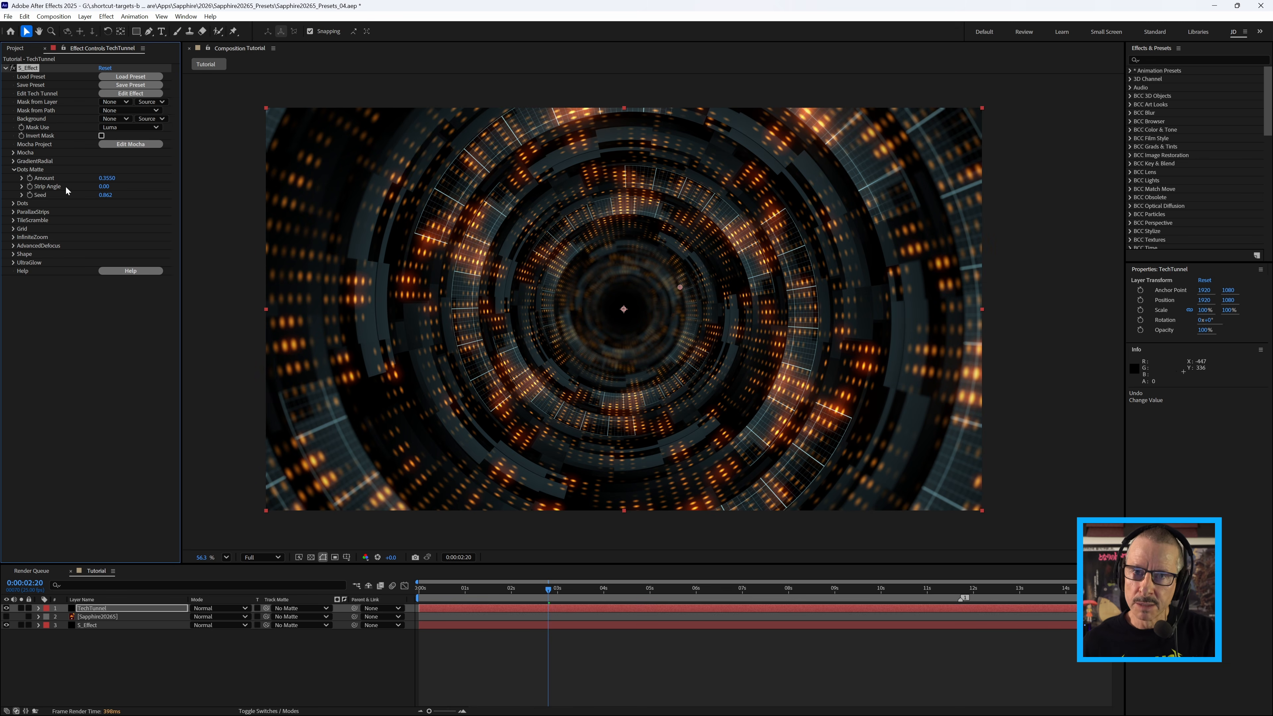
Review the Dots parameters for size, colour and flicker
click(14, 170)
click(13, 178)
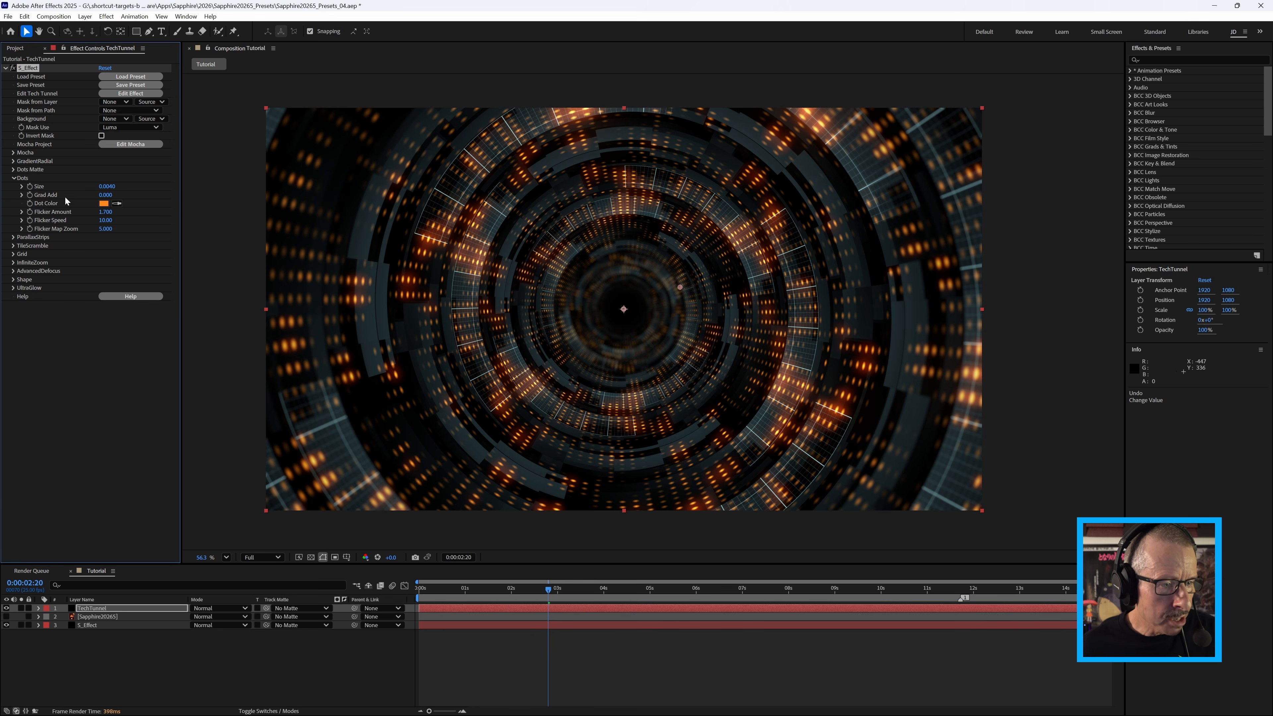
click(14, 179)
Try a ParallaxStrips Seed of 1.173 and undo it
click(13, 186)
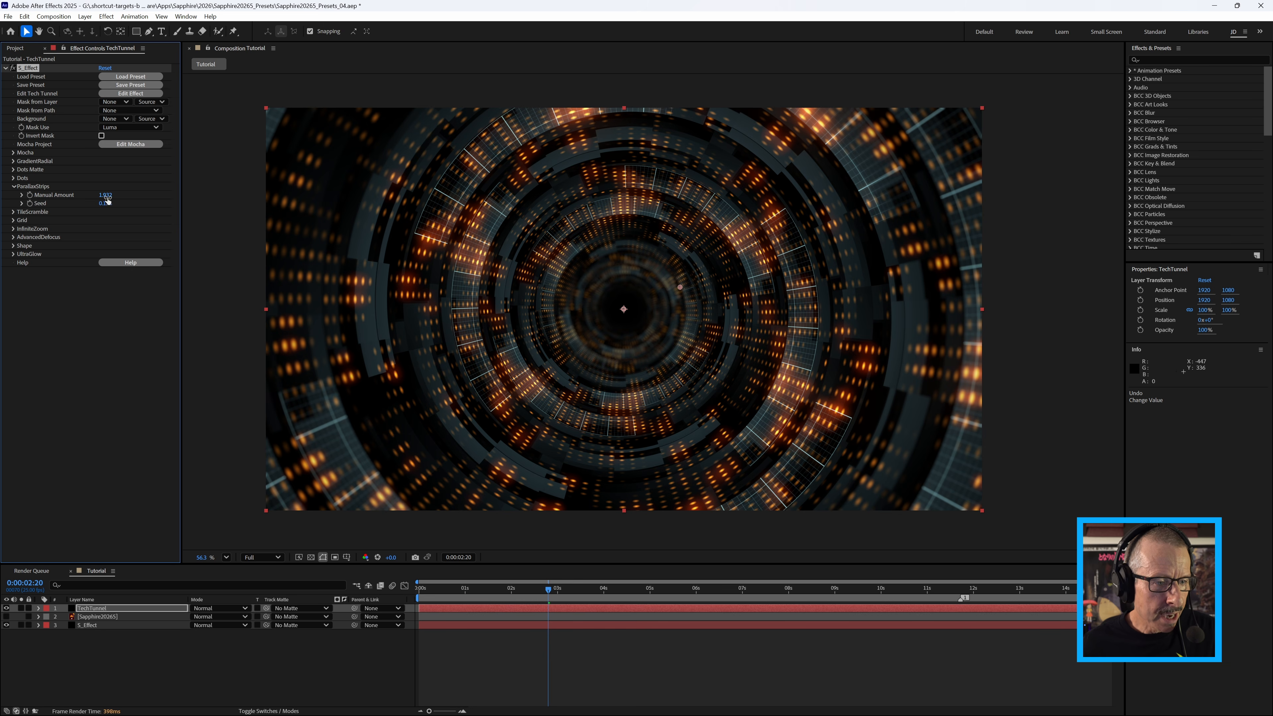
drag(107, 205, 159, 204)
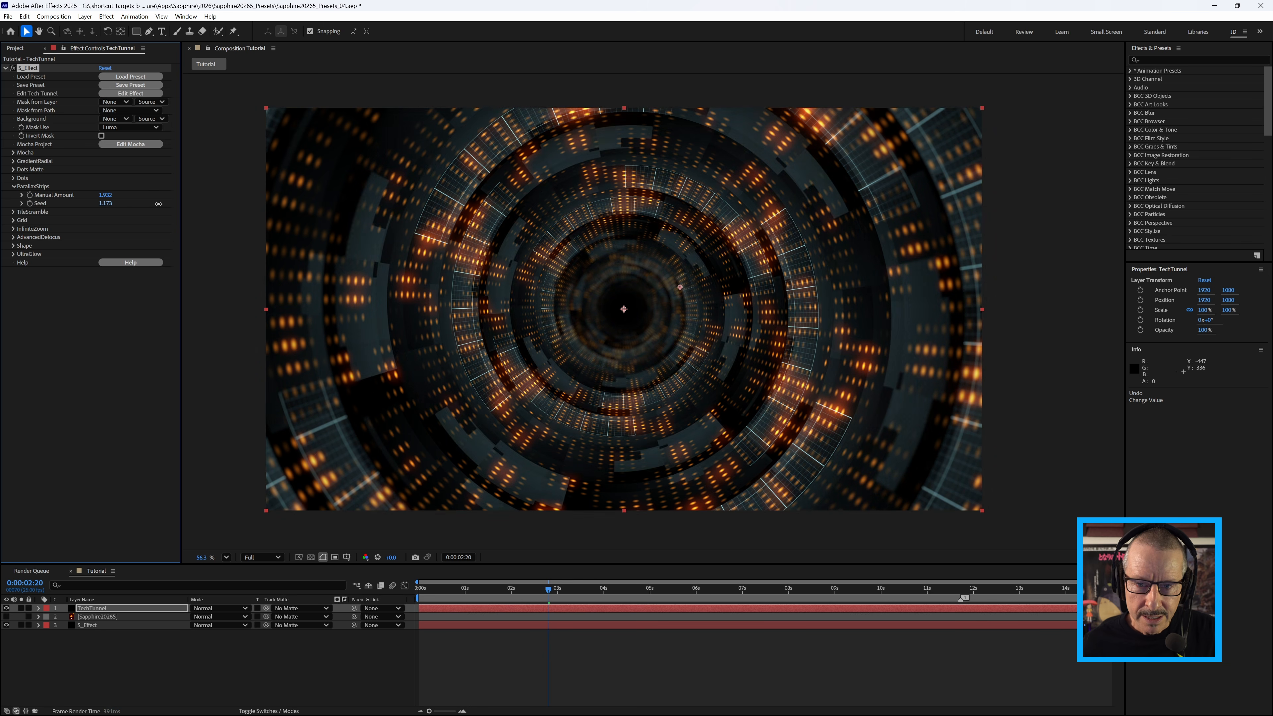
key(ctrl+z)
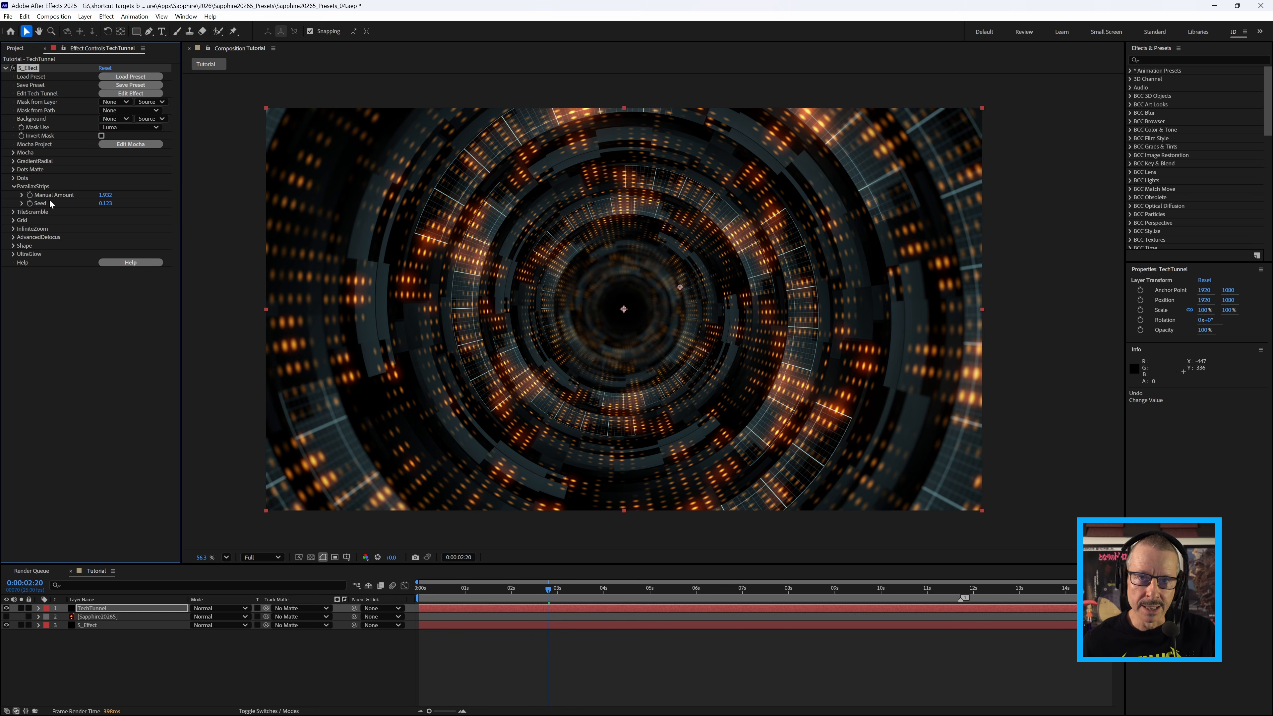
Try a TileScramble Tile Rel Width of 0.010 and undo it
click(13, 186)
click(14, 195)
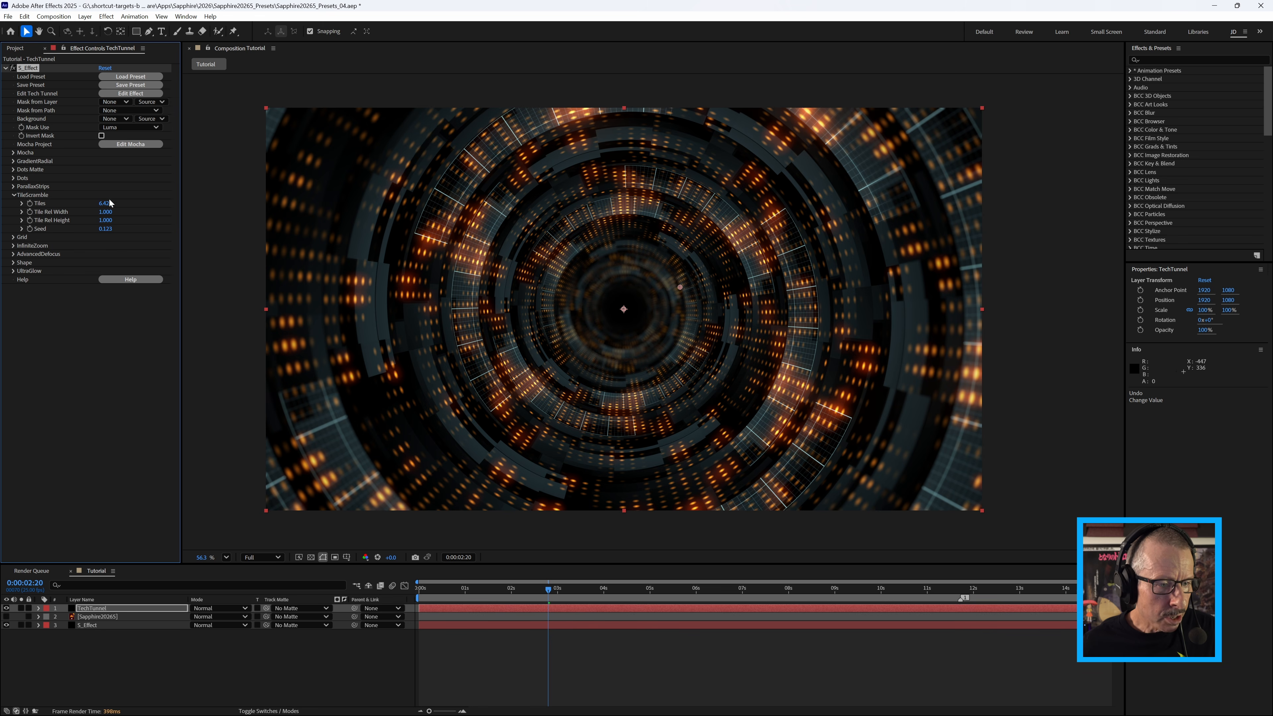
drag(107, 206, 129, 221)
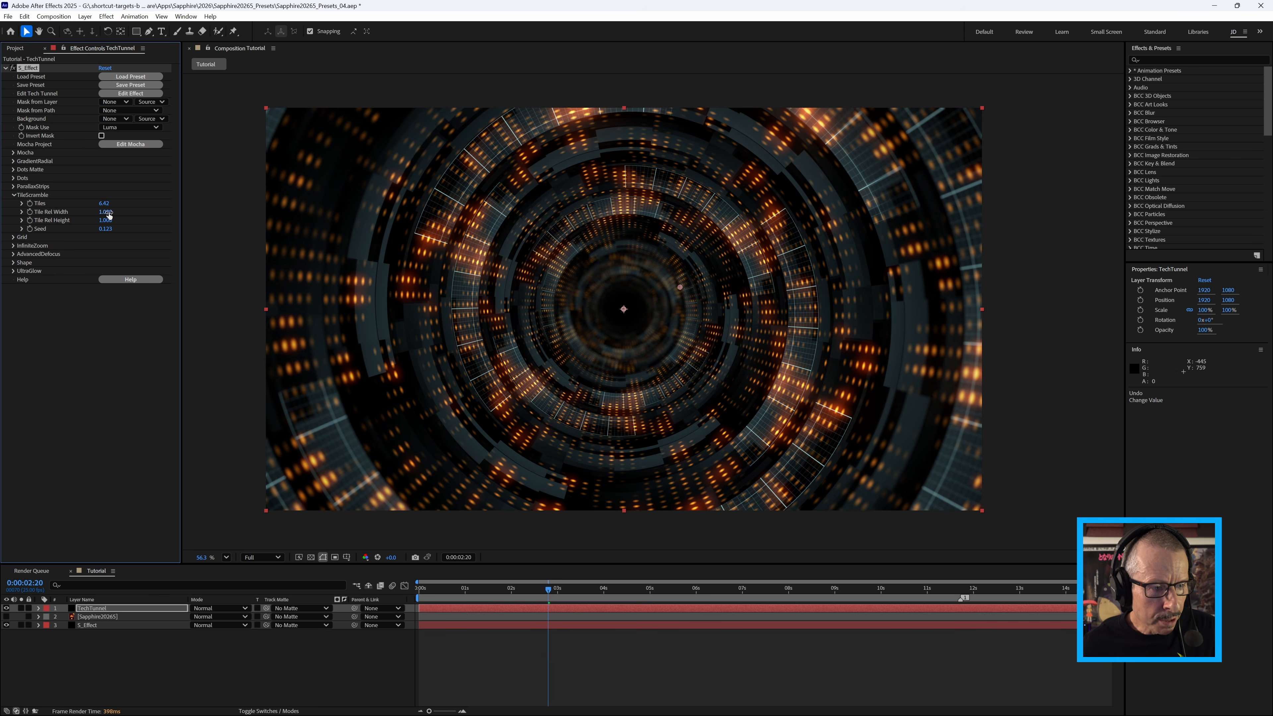
drag(109, 214, 13, 219)
scroll(549, 262, up, 5)
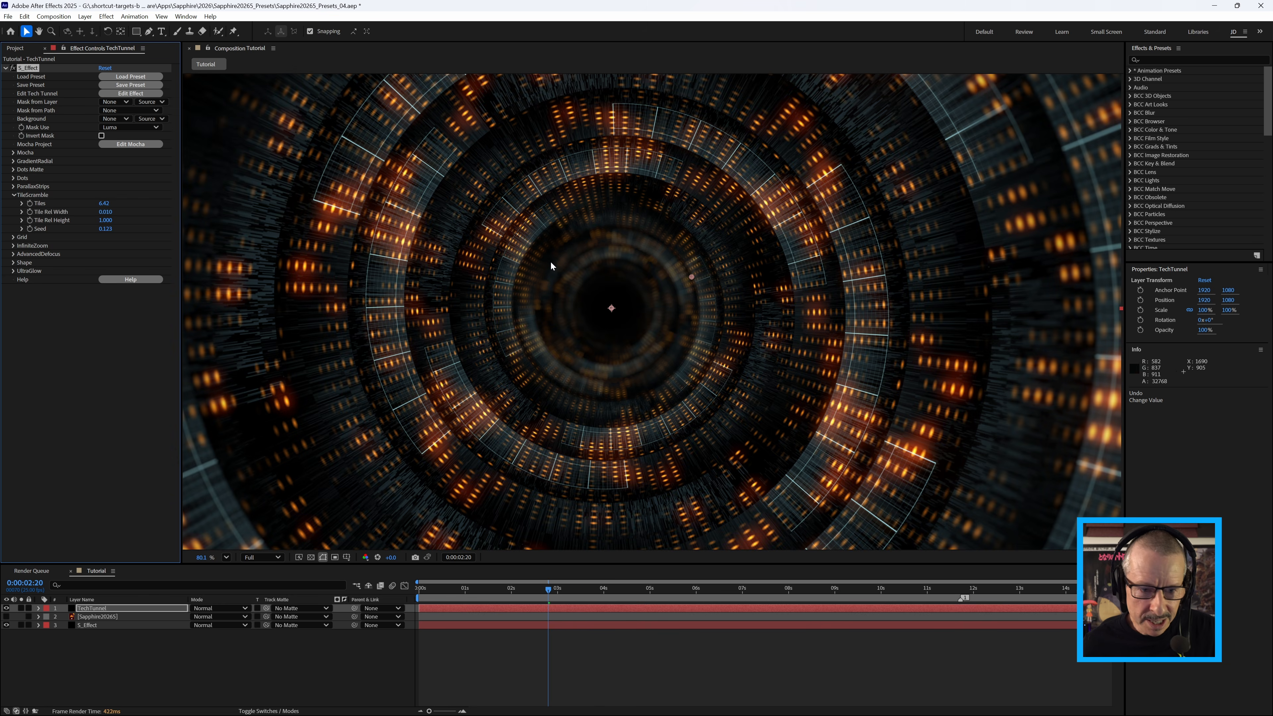
scroll(557, 262, down, 4)
key(ctrl+z)
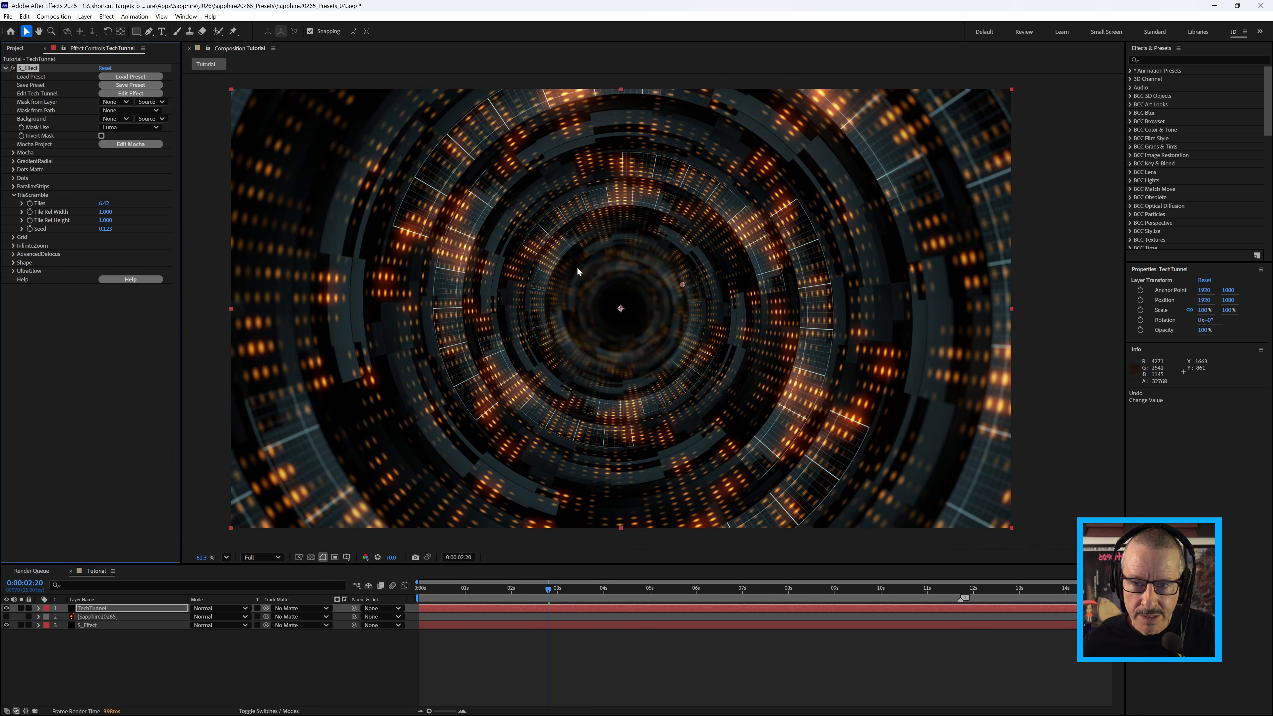
Try a Grid Opacity of 0.0000 and a Grid Latitude of -38.00, undoing each change
click(13, 195)
click(13, 203)
drag(114, 222, 1, 228)
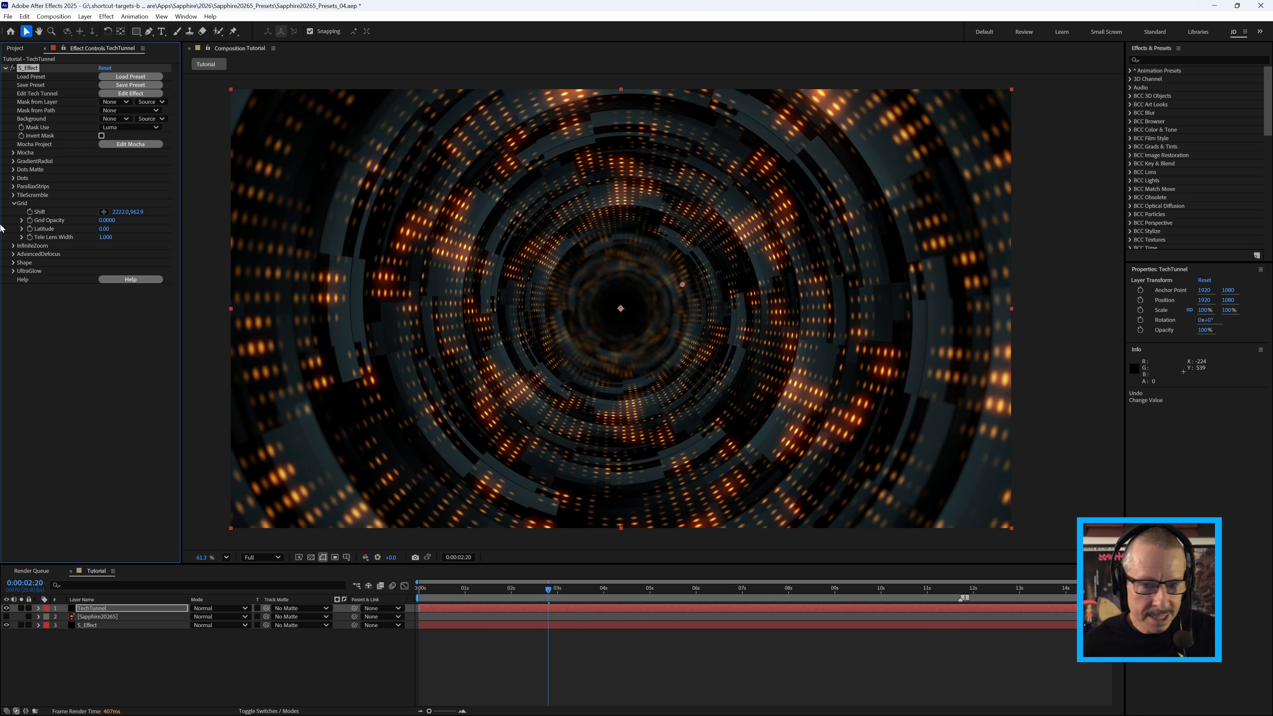
key(ctrl+z)
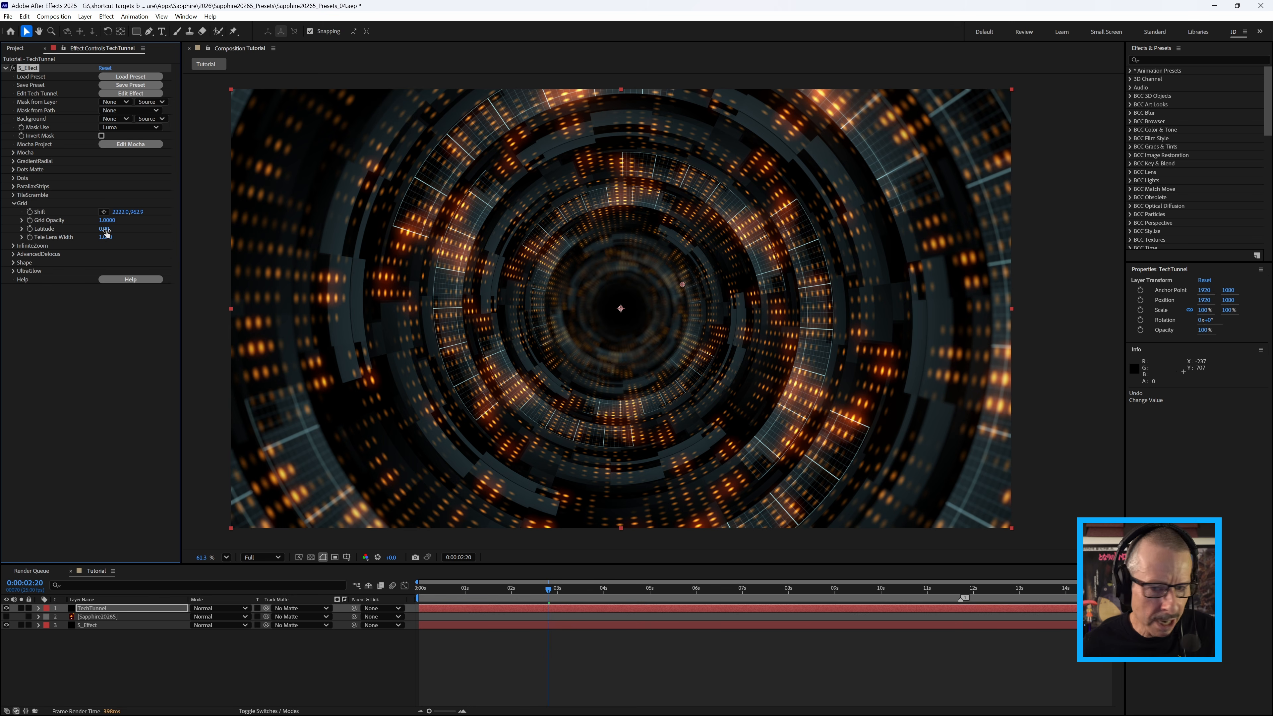
mouse_move(106, 232)
mouse_down()
mouse_move(120, 229)
mouse_move(93, 237)
mouse_up()
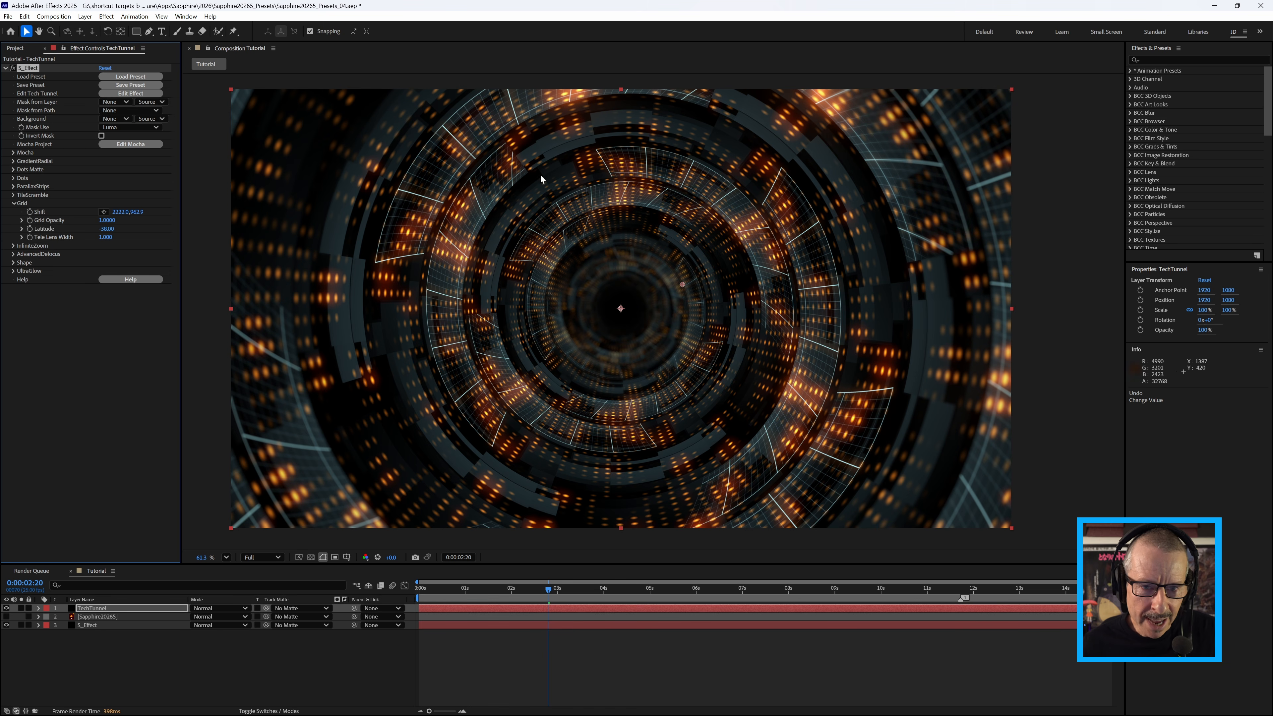
key(ctrl+z)
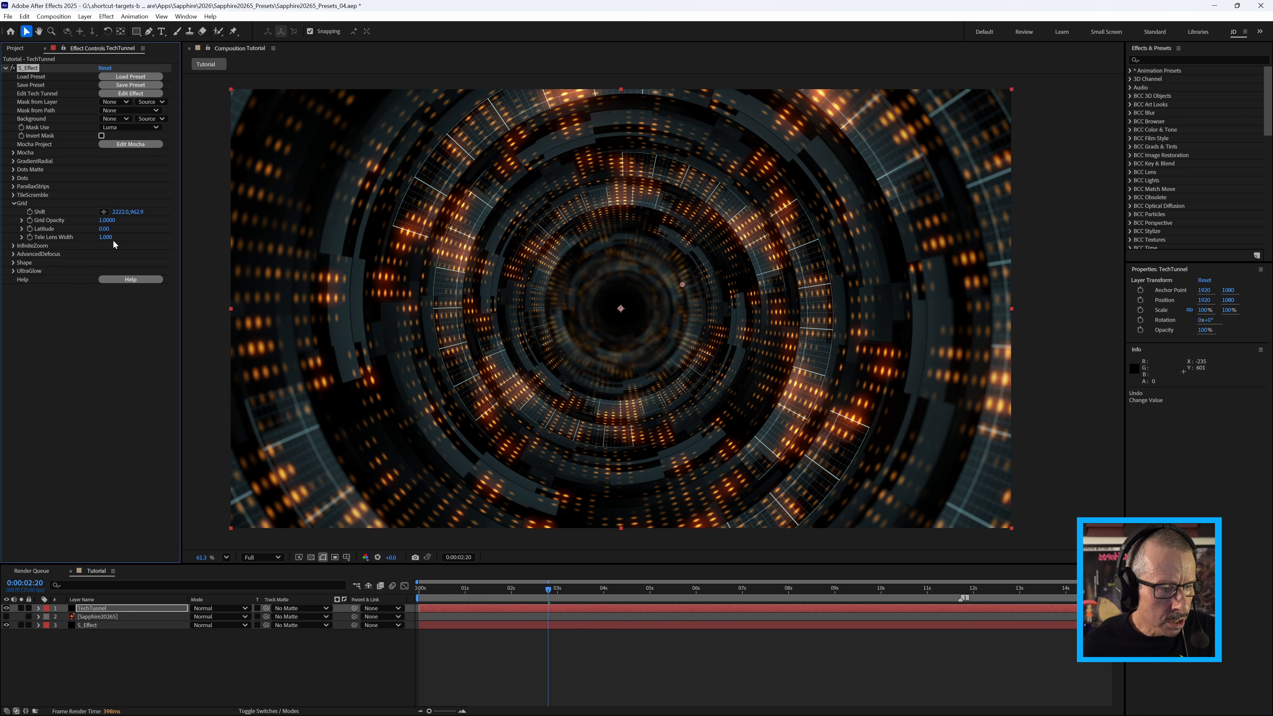
Try a Grid Tele Lens Width of 0.730 and undo it
mouse_move(109, 240)
mouse_down()
mouse_move(121, 238)
mouse_move(97, 244)
mouse_up()
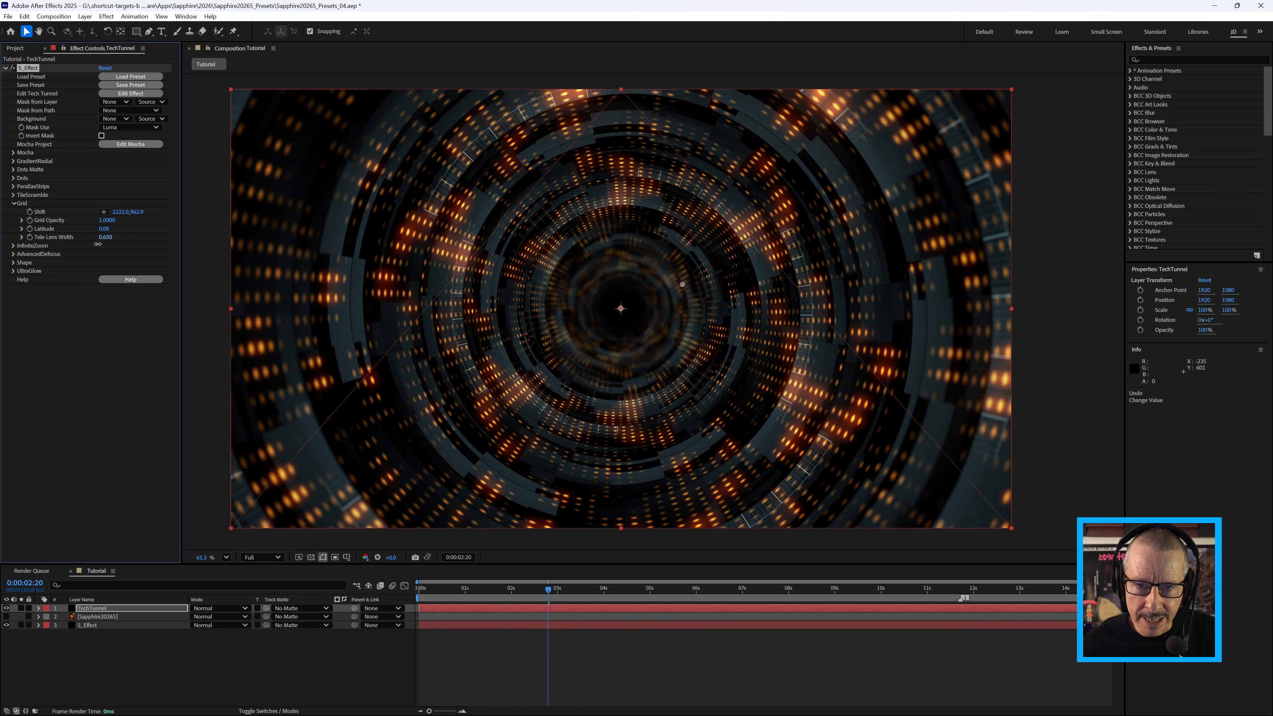
key(ctrl+z)
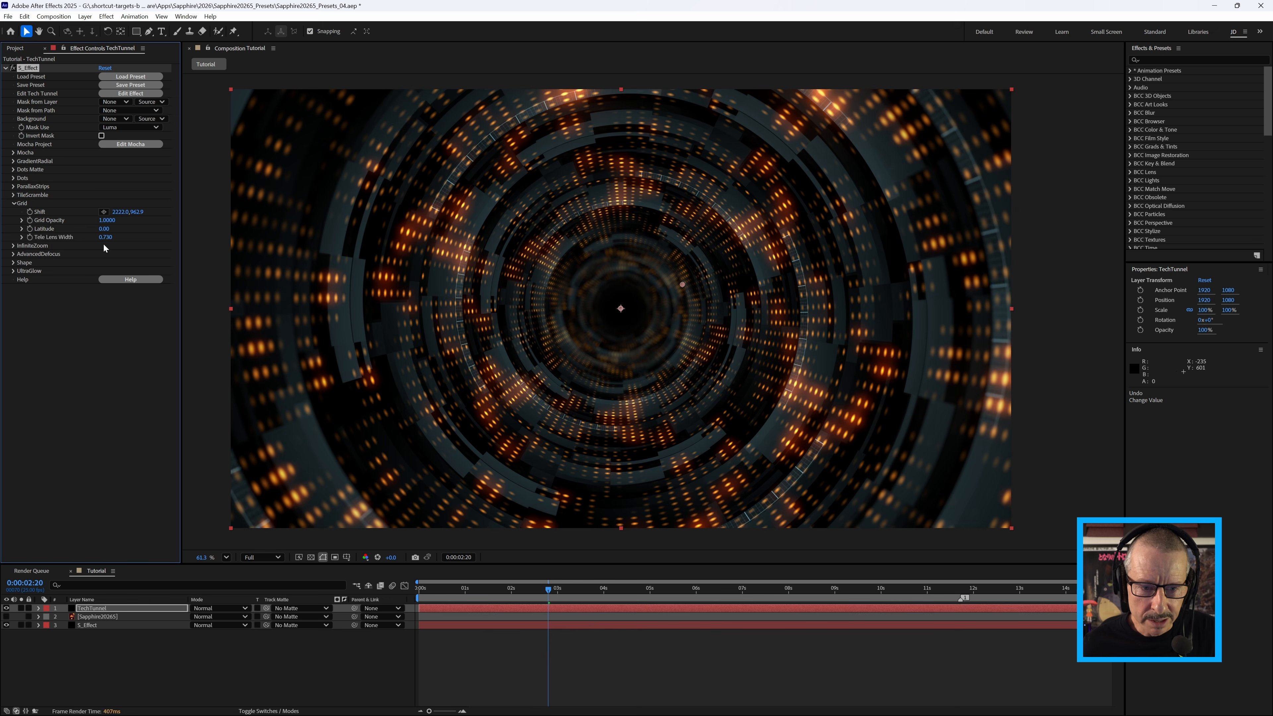
click(14, 203)
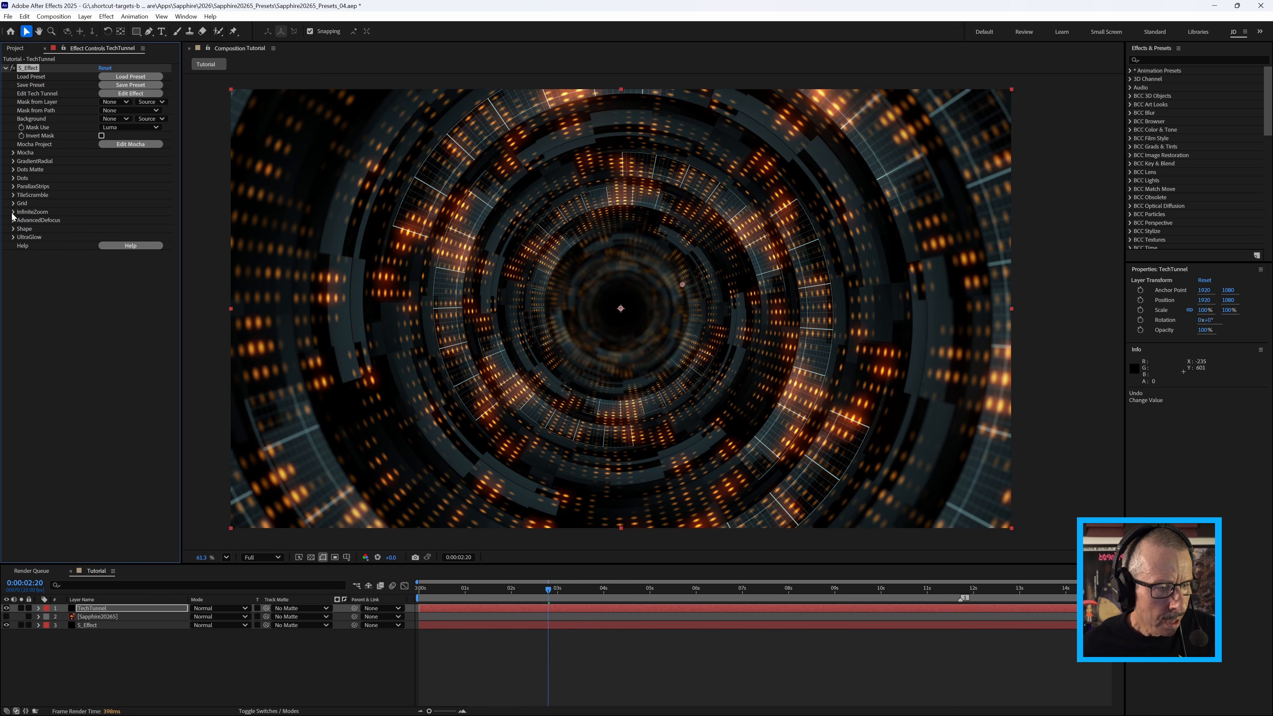
Try an InfiniteZoom Zoom Center of 1980.0, 1080.0 and a Rotate of 97.00, undoing each change
click(13, 213)
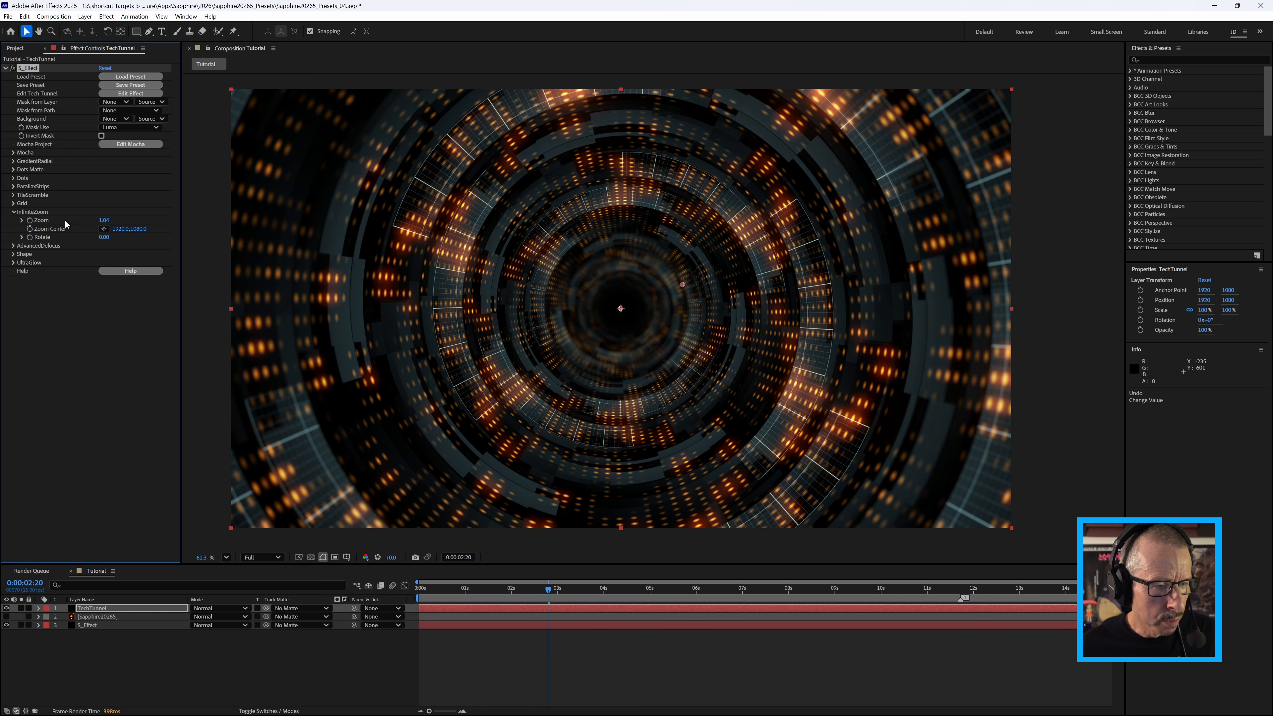
drag(119, 229, 144, 232)
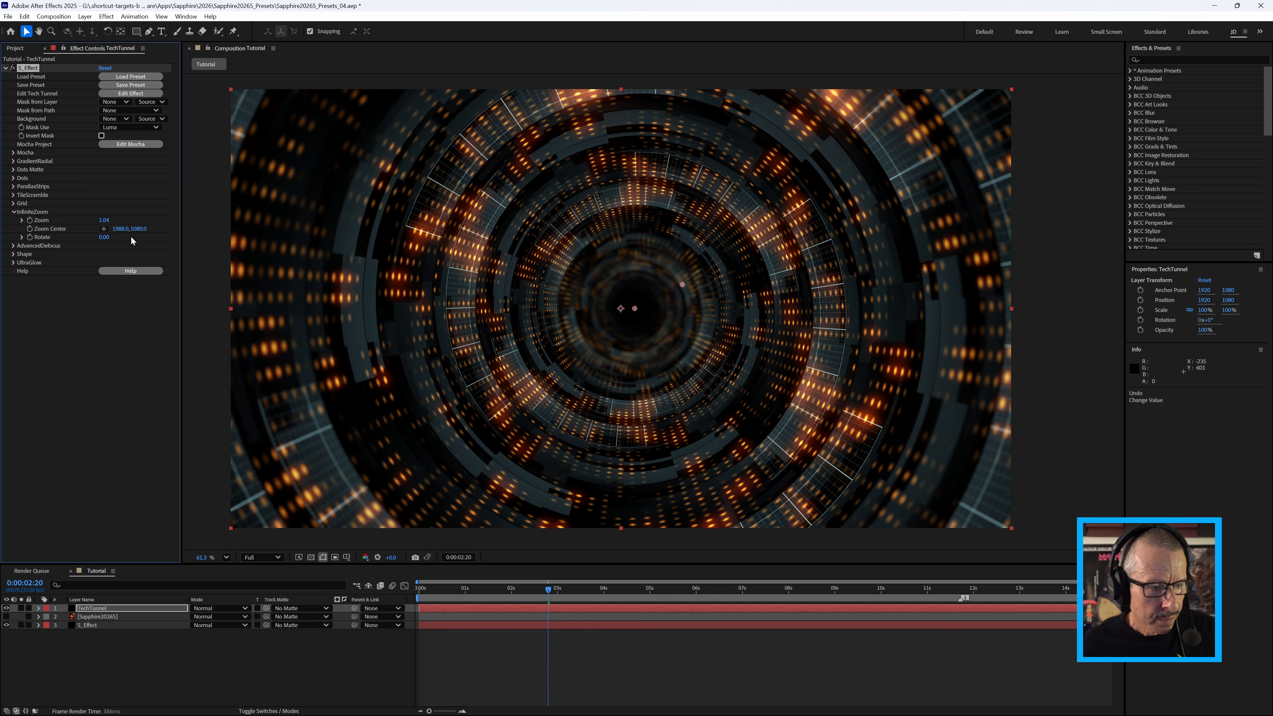
key(ctrl+z)
drag(107, 239, 151, 236)
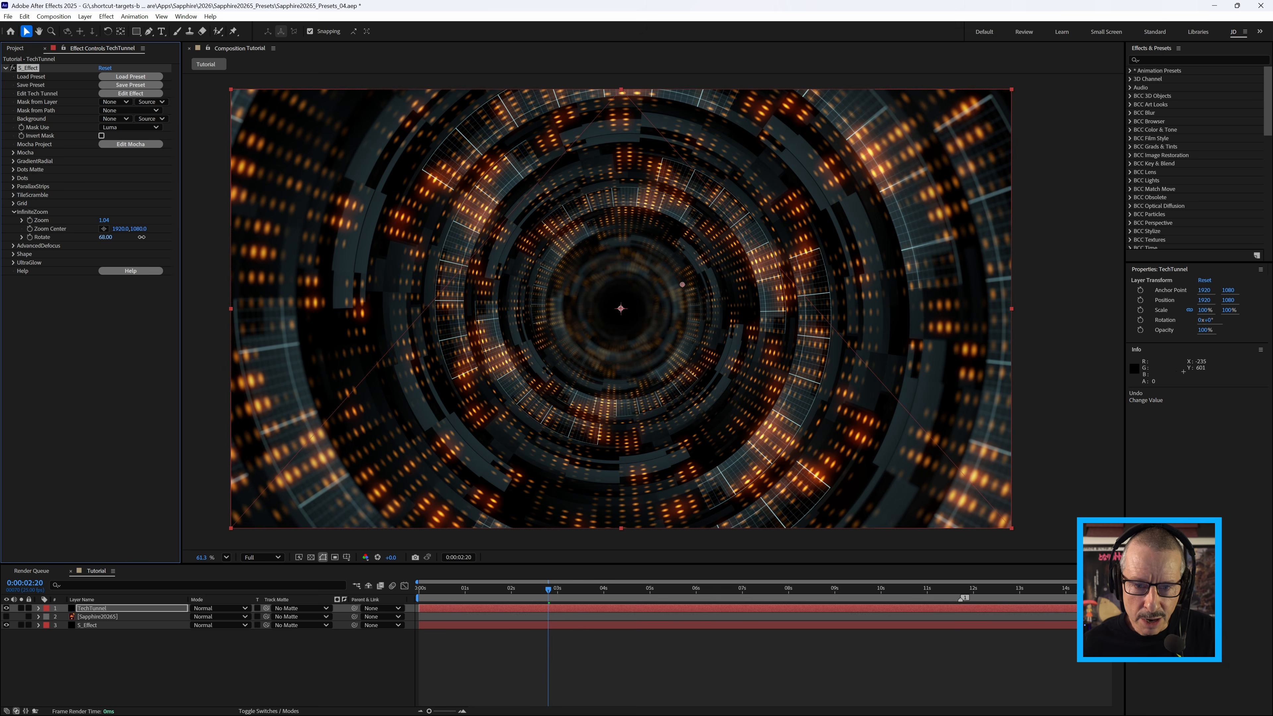
key(ctrl+z)
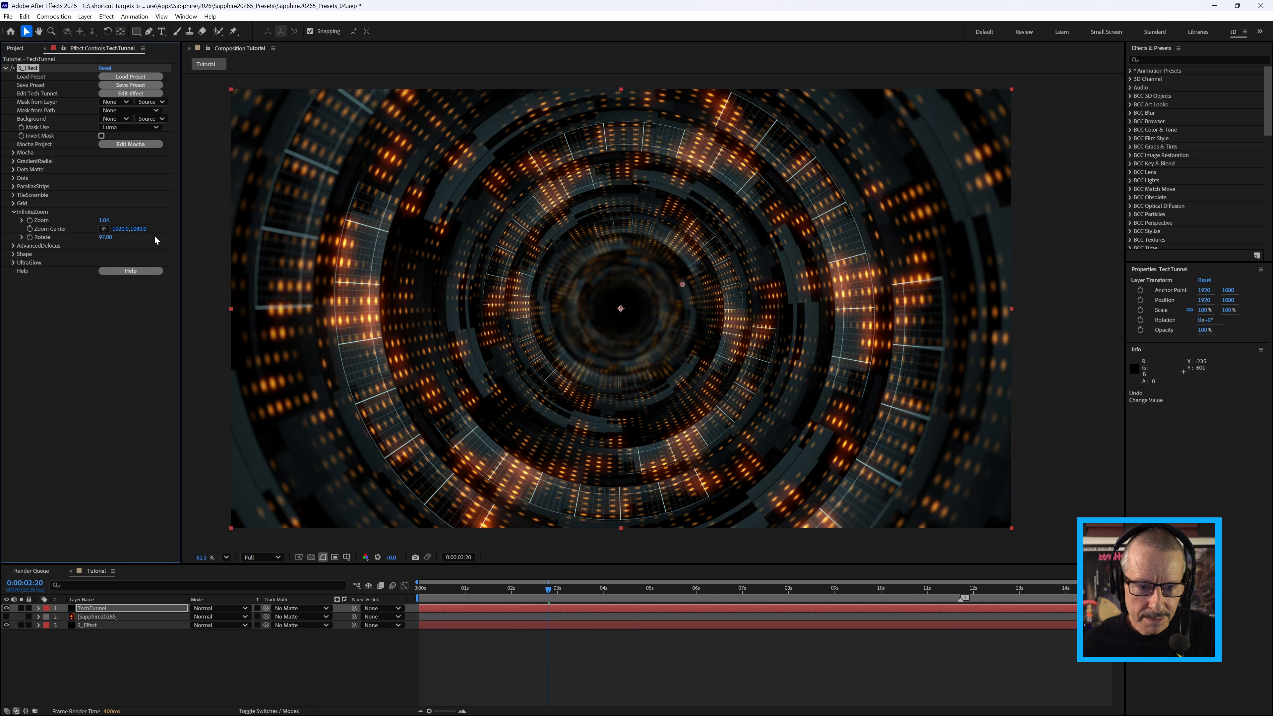
click(13, 212)
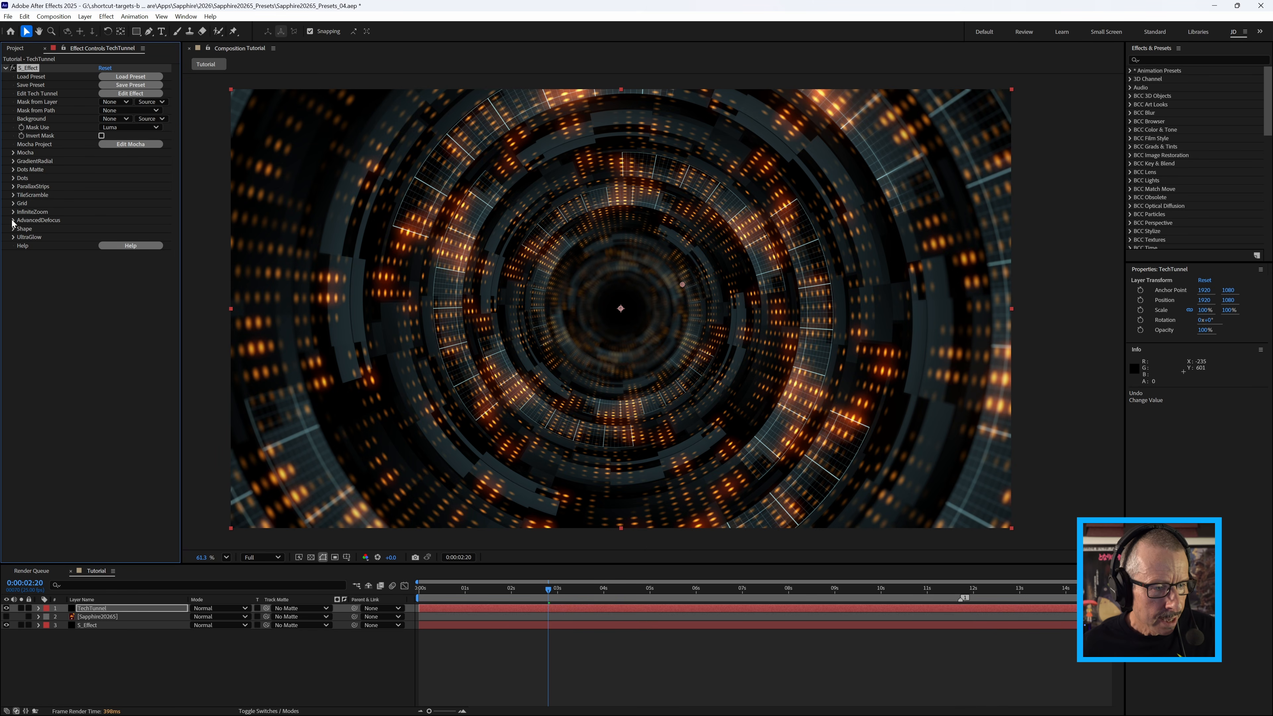
Review the AdvancedDefocus parameters, and try a Shape Size of 843.84 and undo it
click(13, 220)
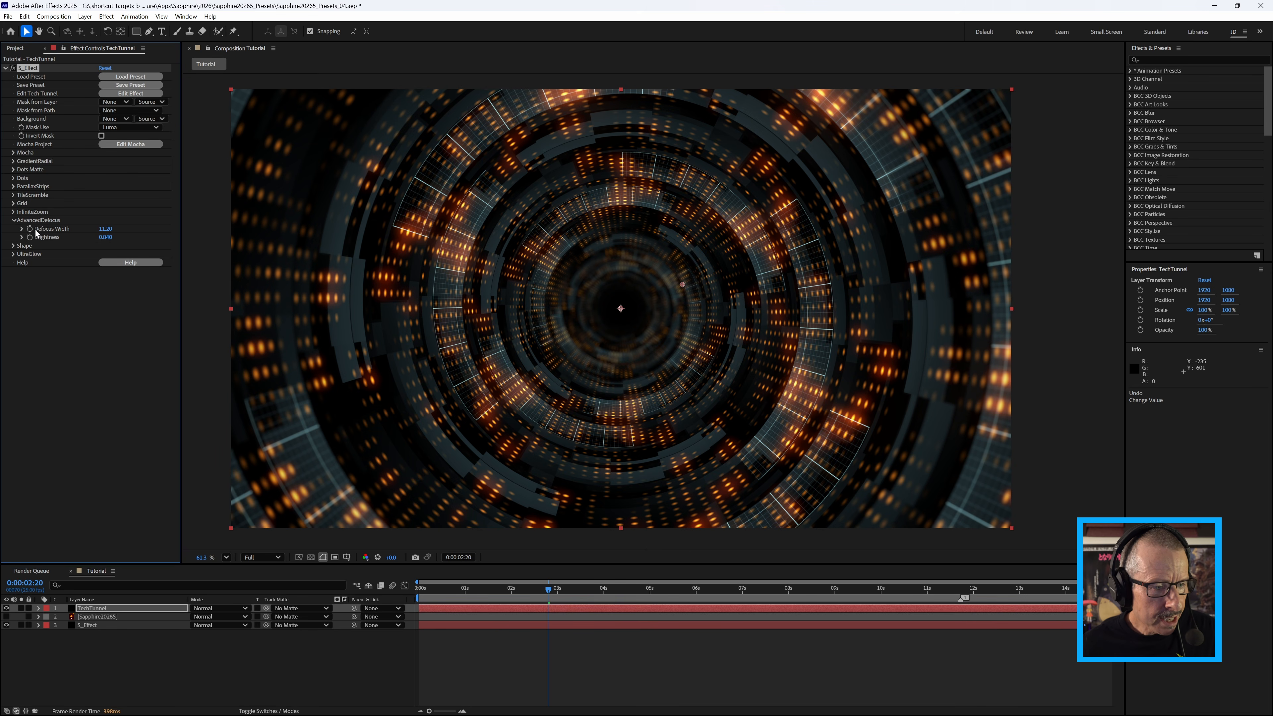
click(14, 220)
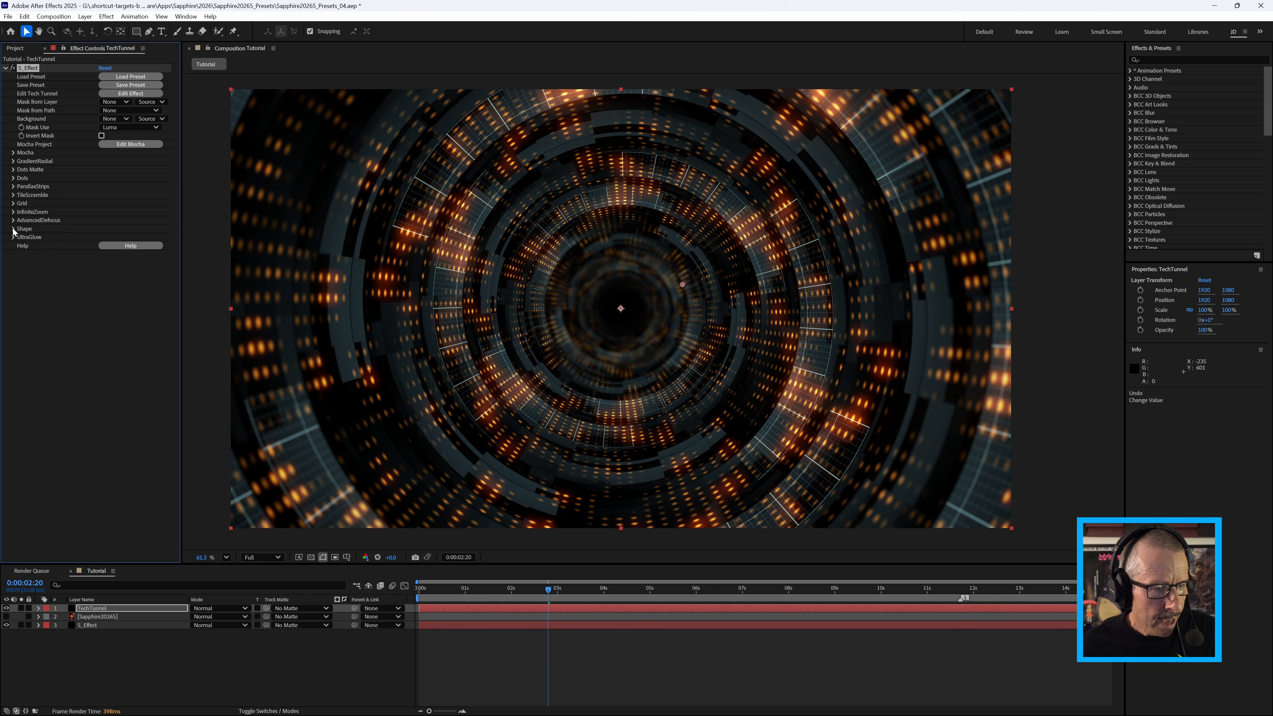
click(13, 229)
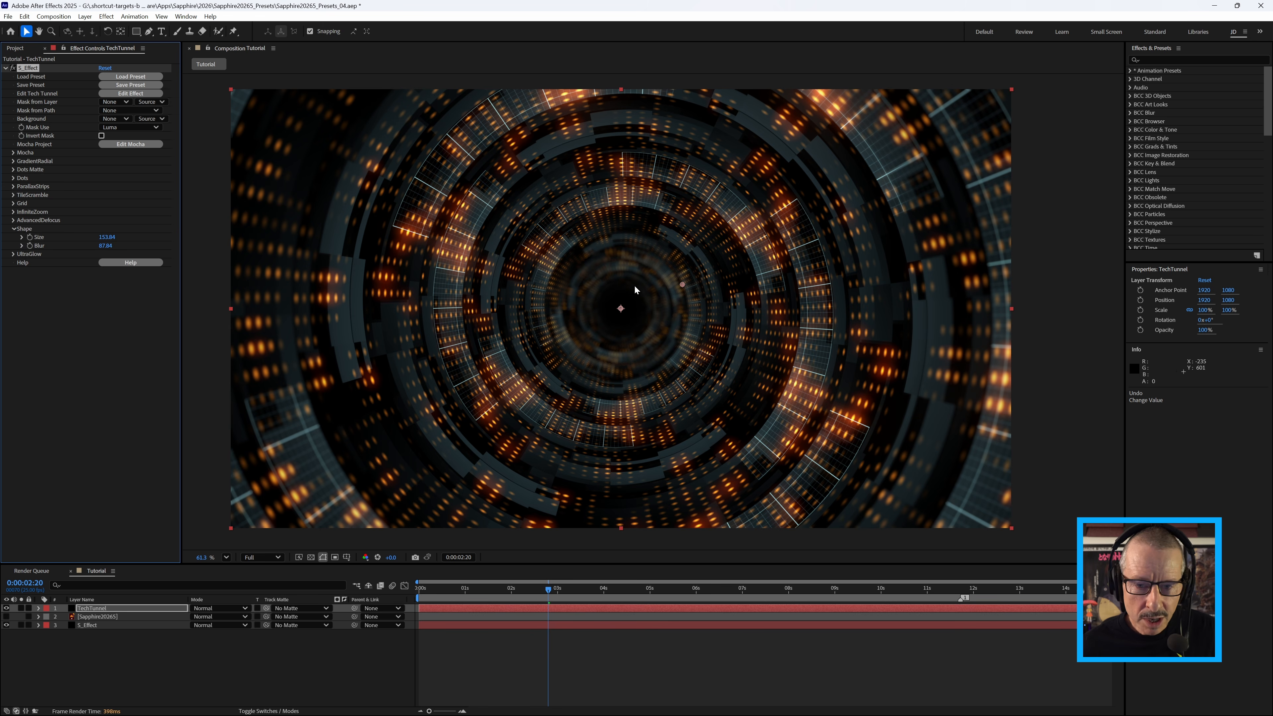
drag(107, 237, 142, 237)
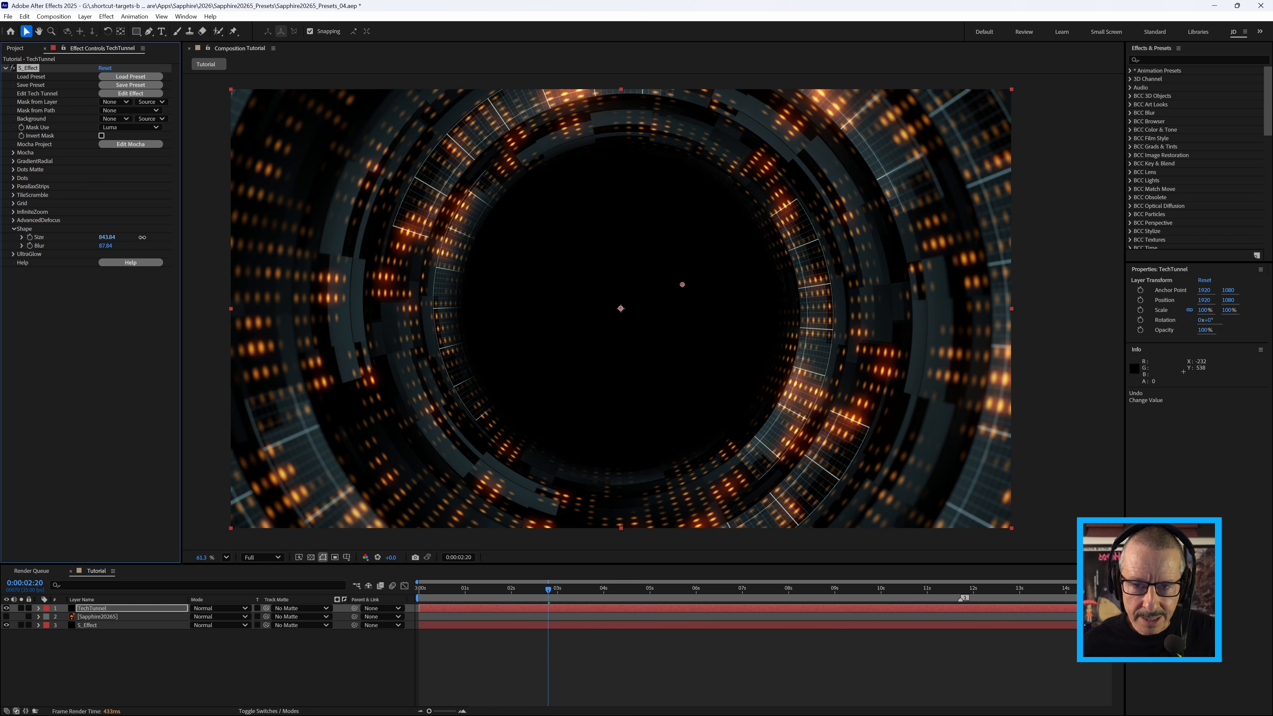
key(ctrl+z)
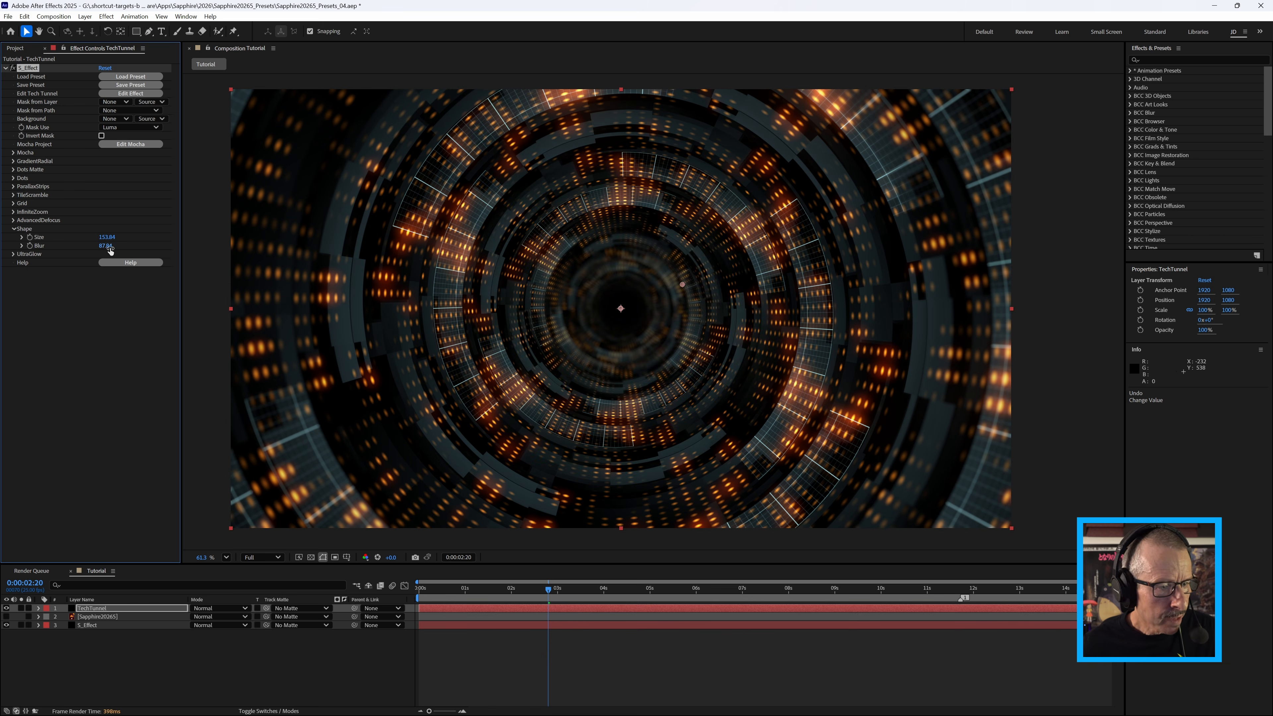
Try a Shape Blur of 0.00, and a Size of 793.84 with a Blur of 11.84, undoing the changes
drag(124, 247, 85, 264)
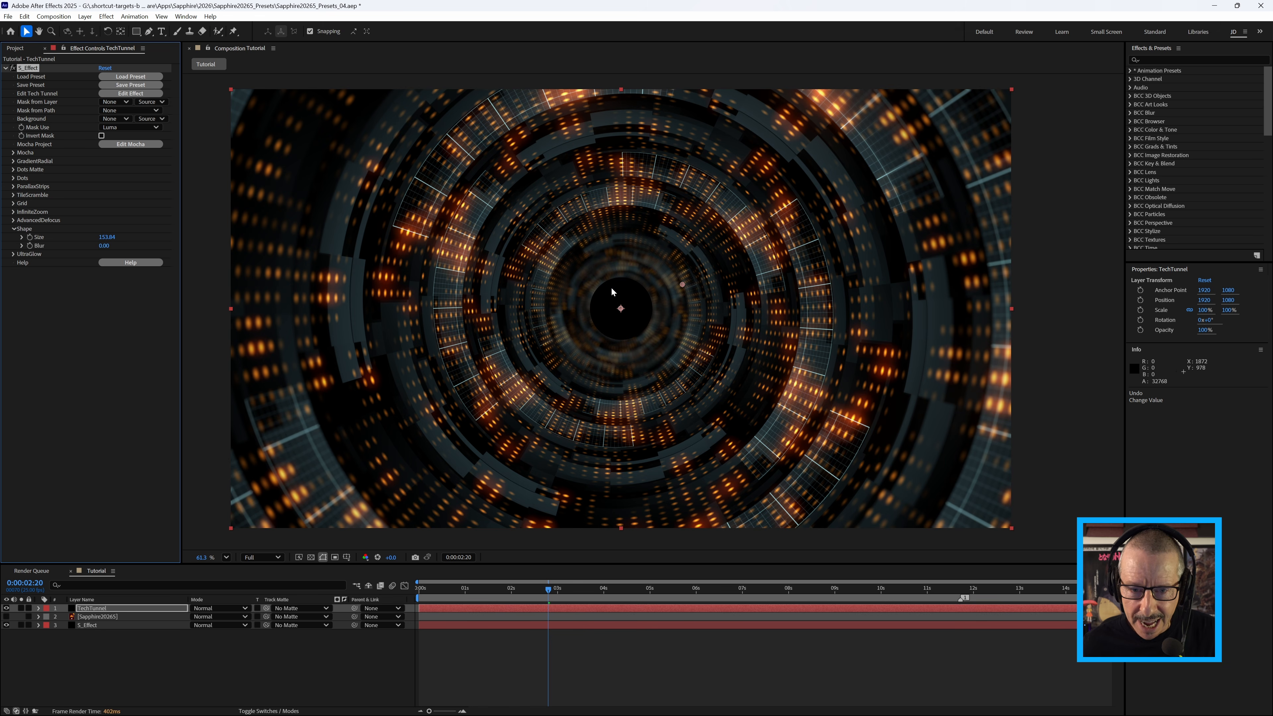
mouse_move(105, 245)
mouse_down()
mouse_move(143, 240)
mouse_move(95, 251)
mouse_up()
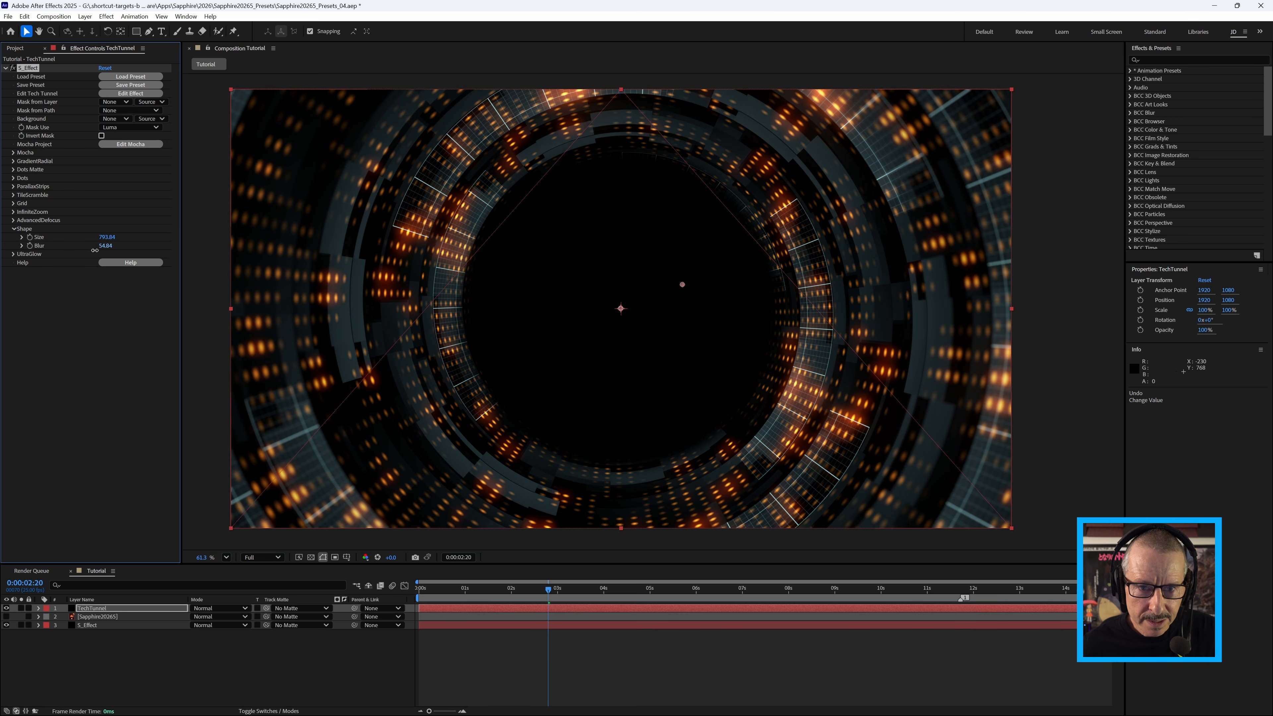
drag(80, 253, 76, 253)
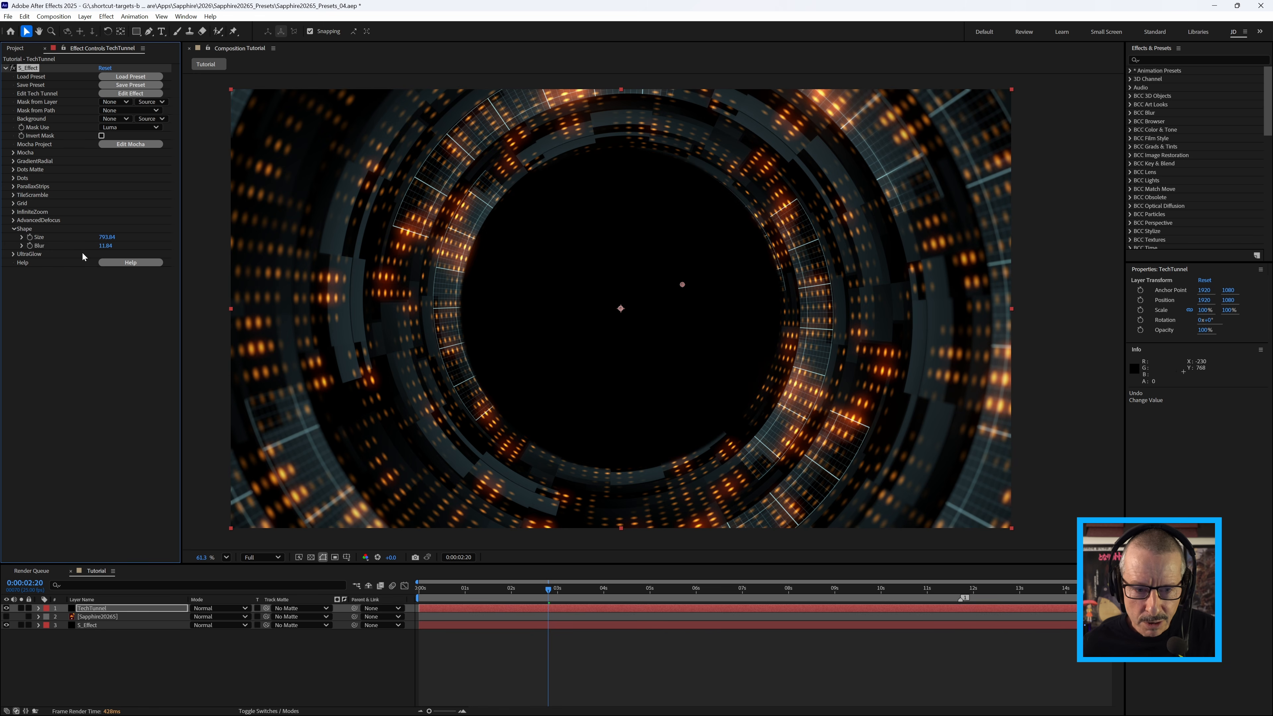
key(ctrl+z)
key(ctrl+z)
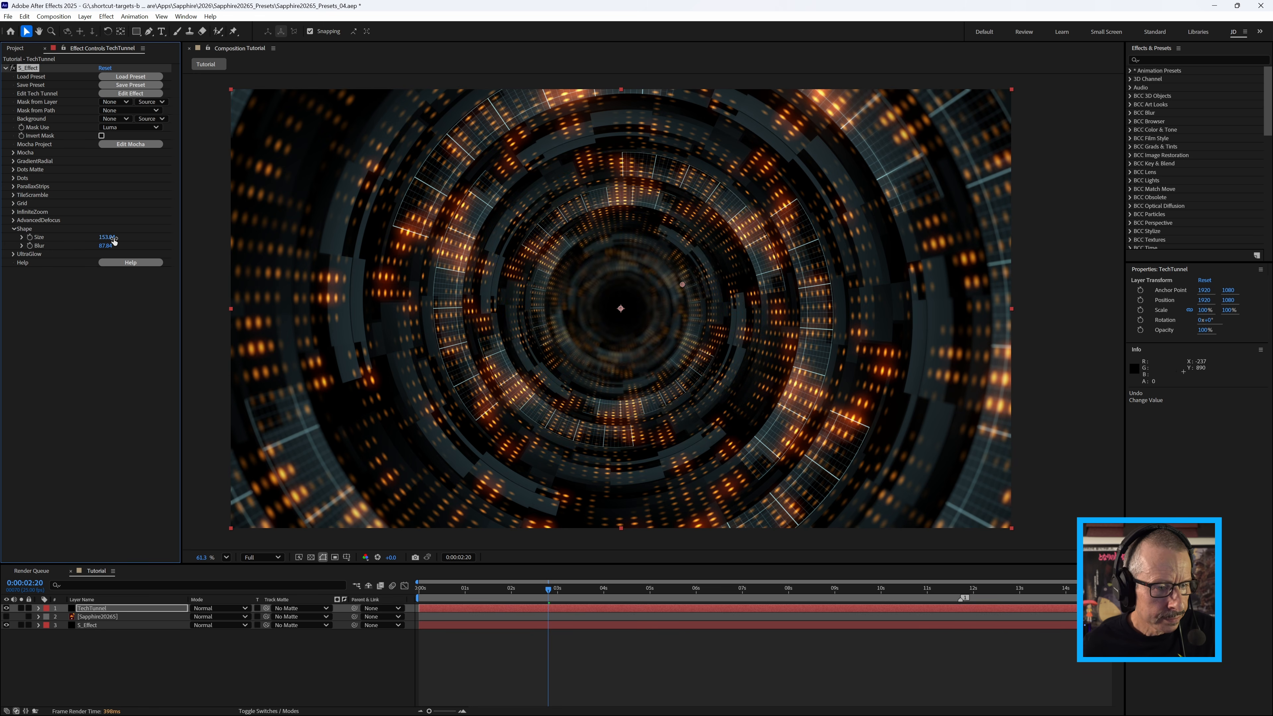
Try a different UltraGlow Threshold and undo it
click(13, 228)
click(14, 236)
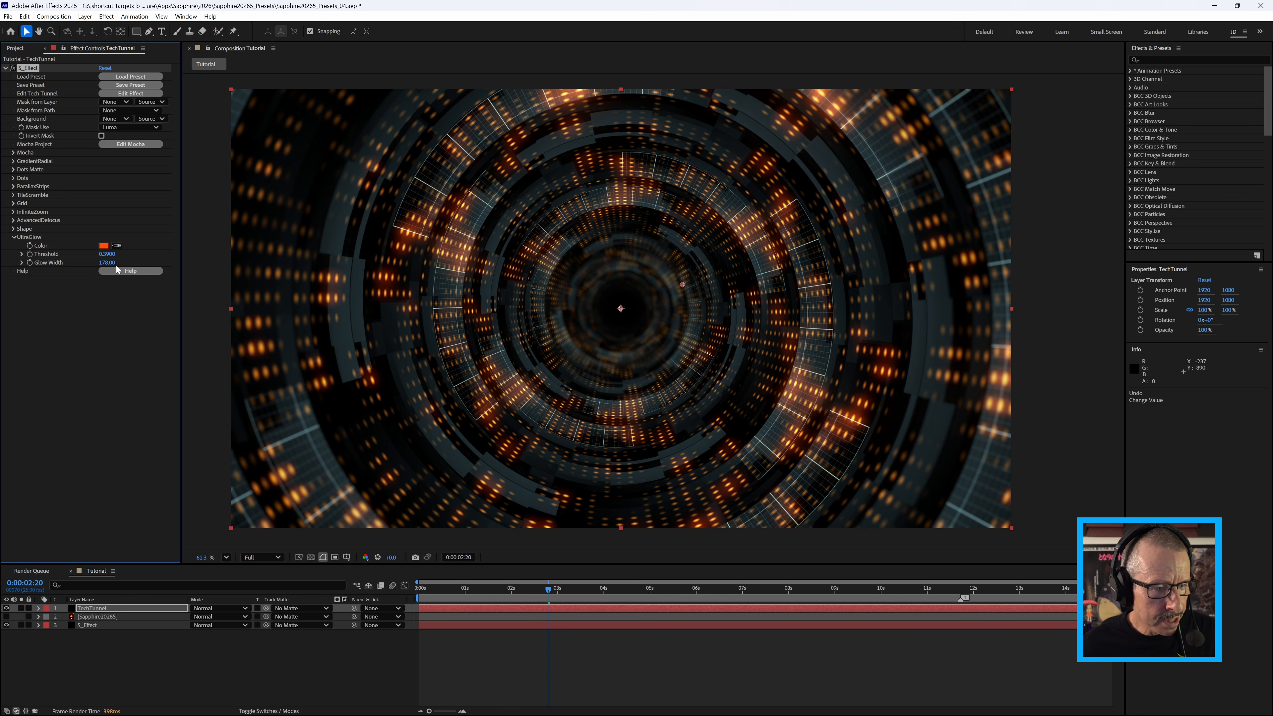
drag(106, 254, 104, 259)
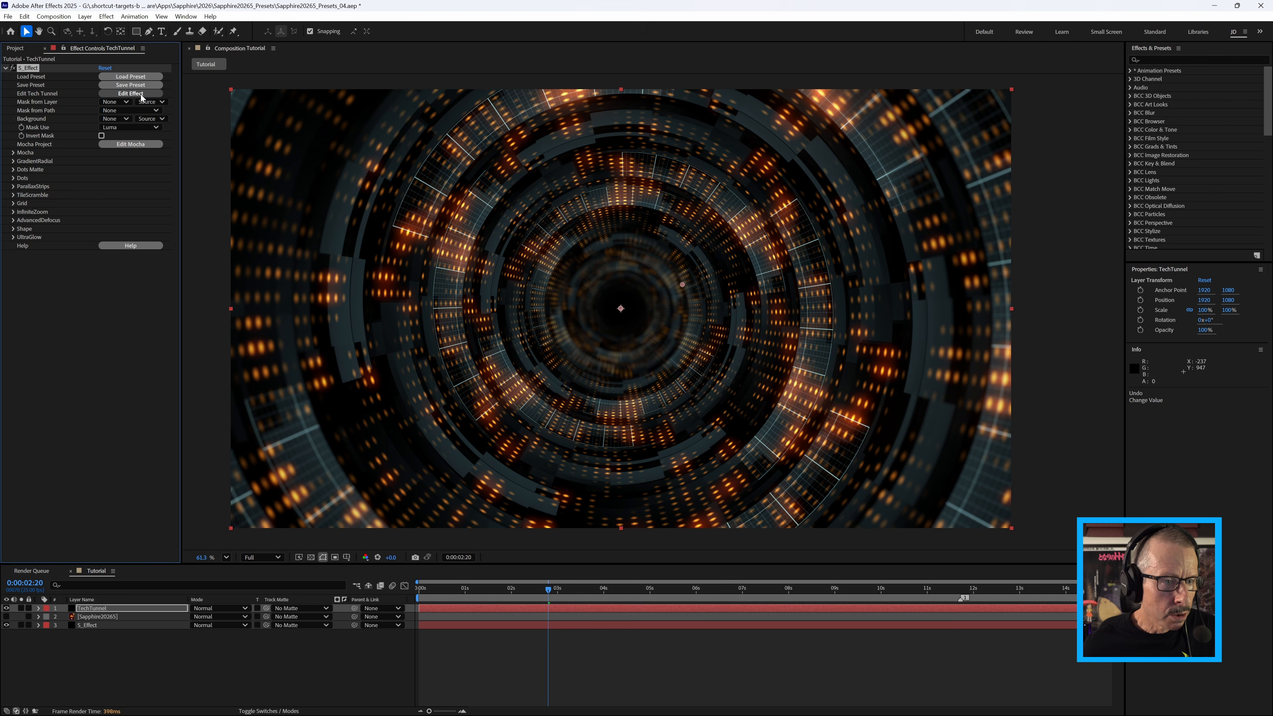
Open the Tech Tunnel effect in the Sapphire Effect Builder and move the Source and GradientRadial nodes up to leave a gap above ParallaxStrips
click(140, 94)
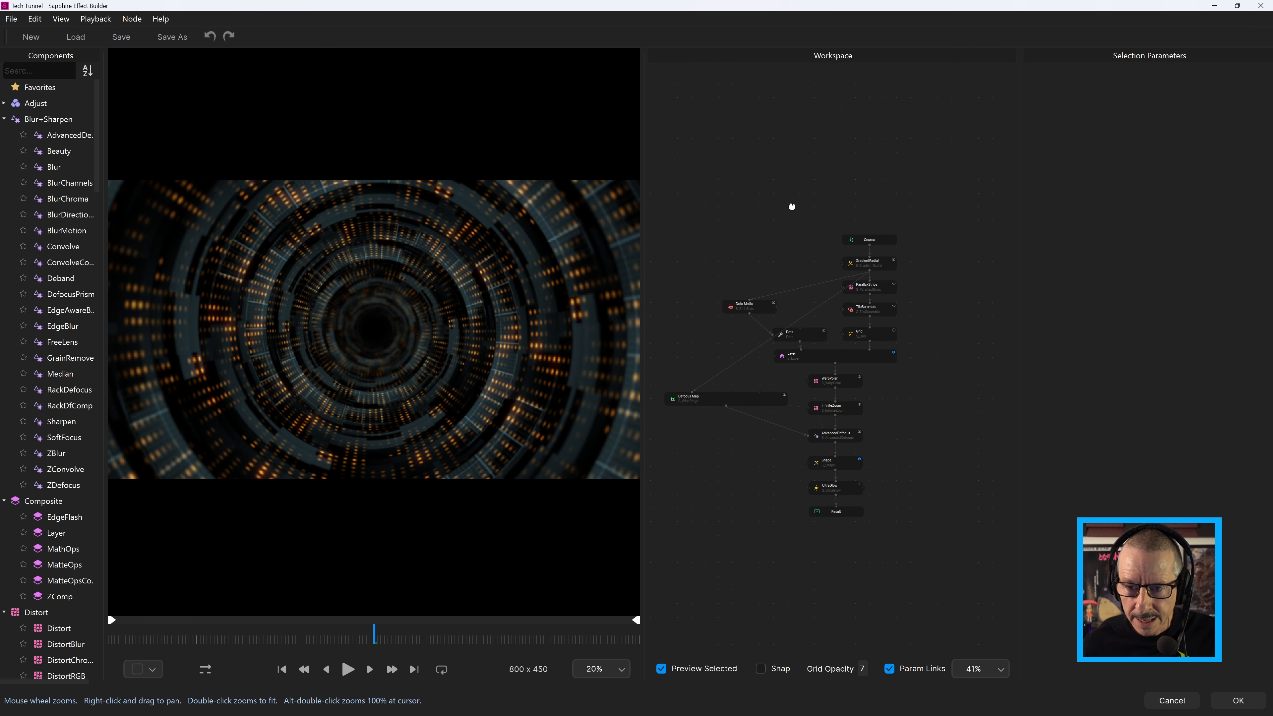
scroll(431, 311, up, 4)
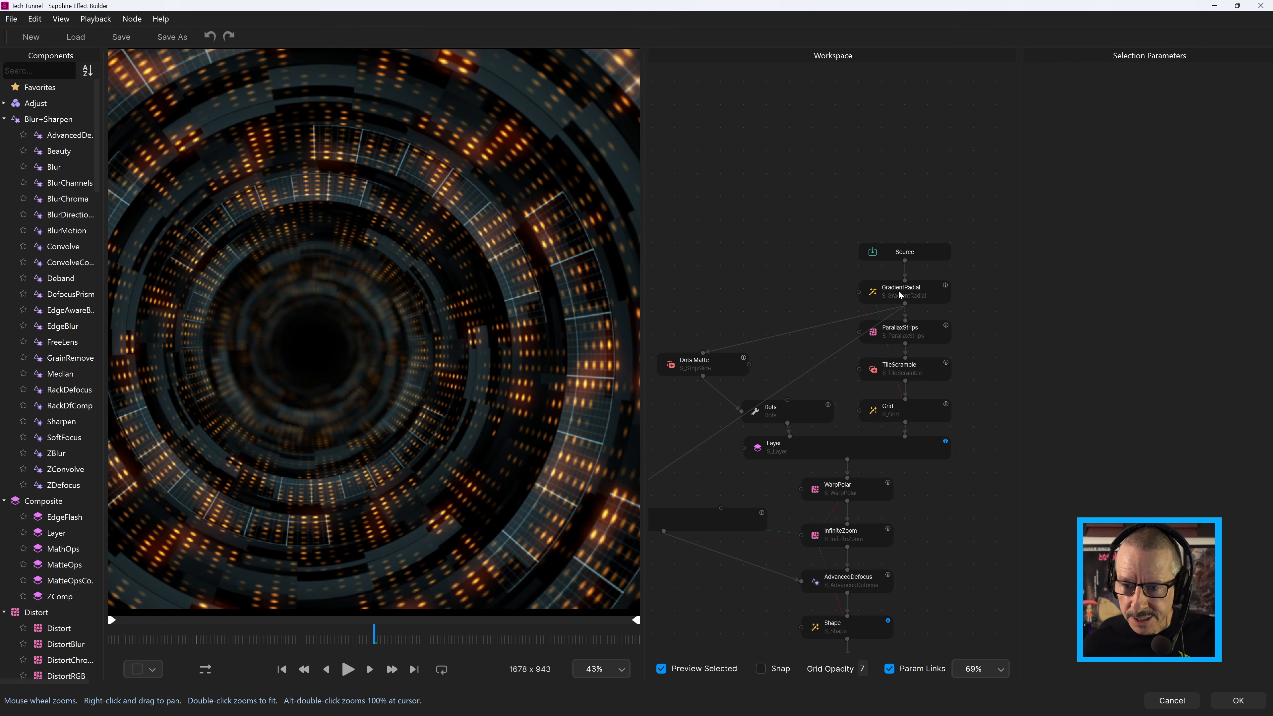
drag(968, 246, 931, 208)
Insert a Grunge node between the GradientRadial and ParallaxStrips nodes
click(913, 248)
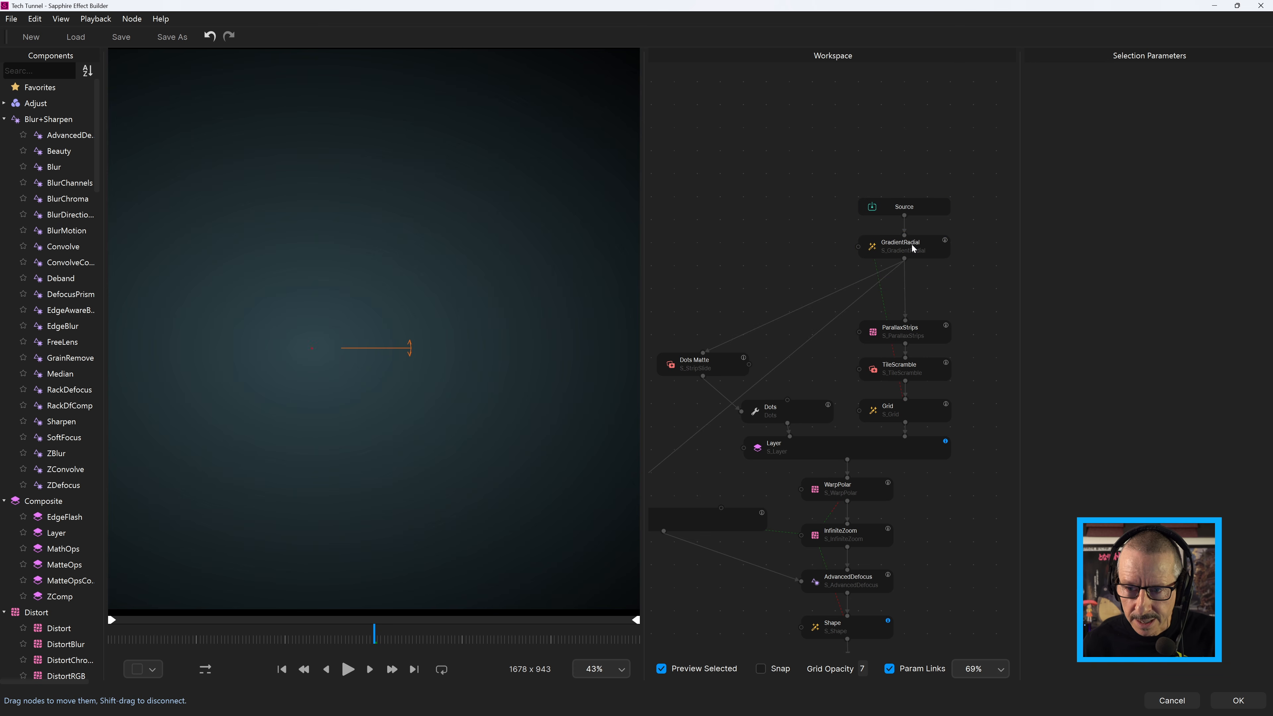
key(Tab)
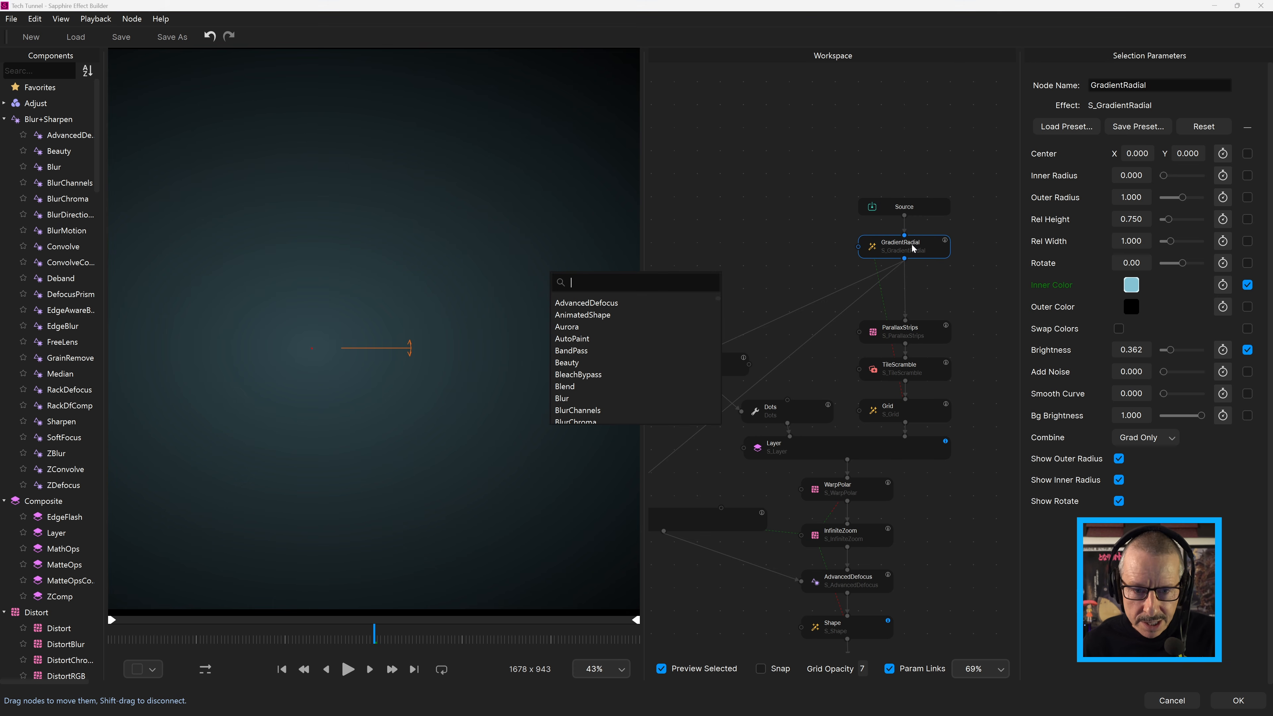
text(grunge)
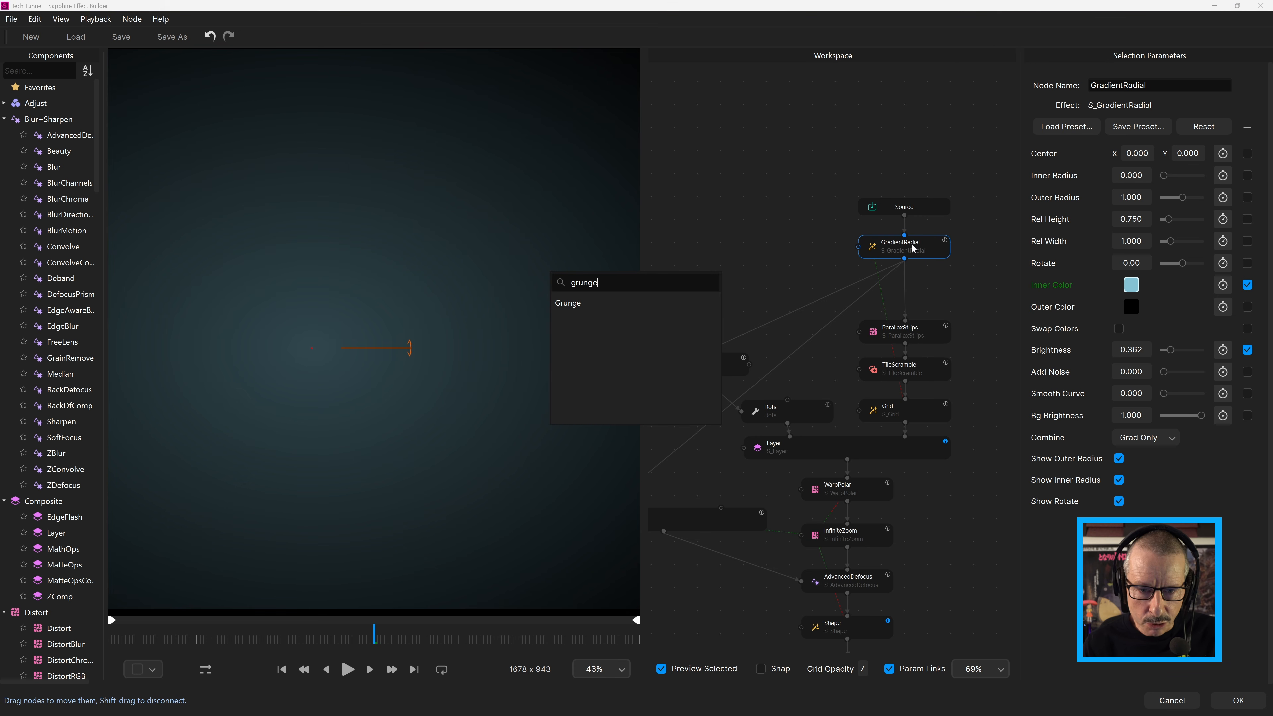
click(596, 306)
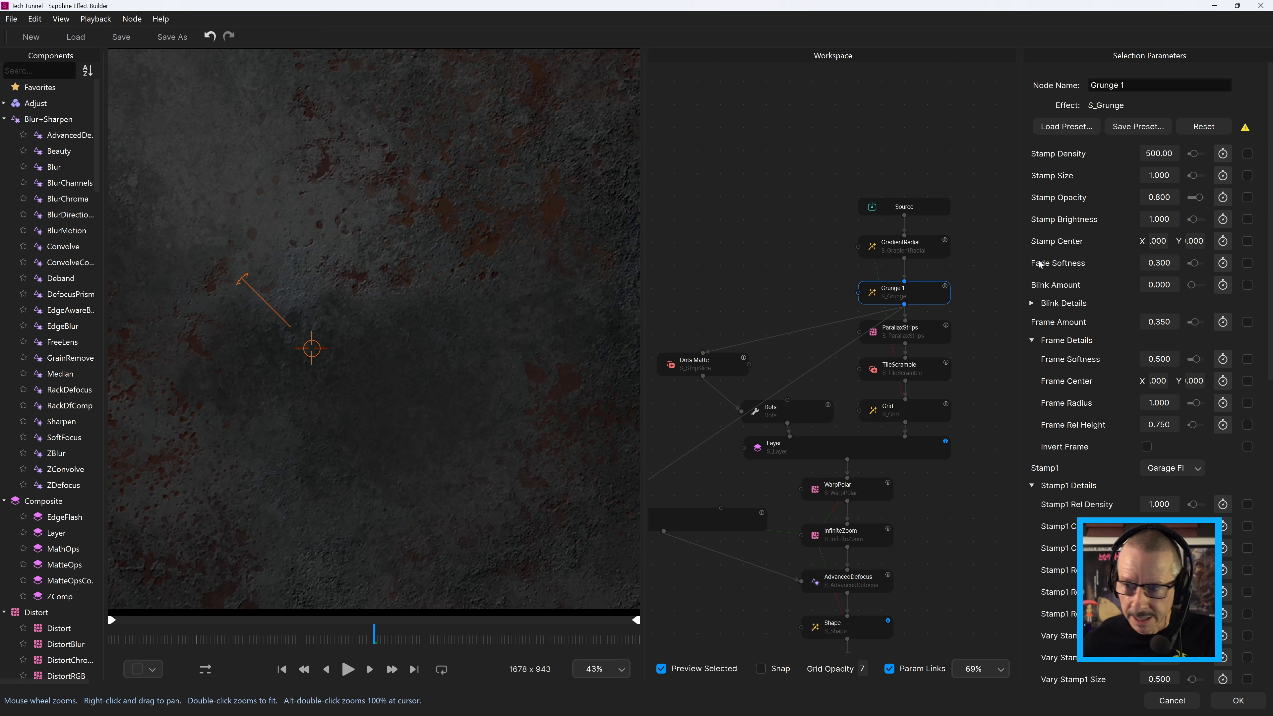
Set the Grunge node's Stamp Opacity to 0.125 and turn off Preview Selected to check the full effect
drag(1196, 200, 1193, 200)
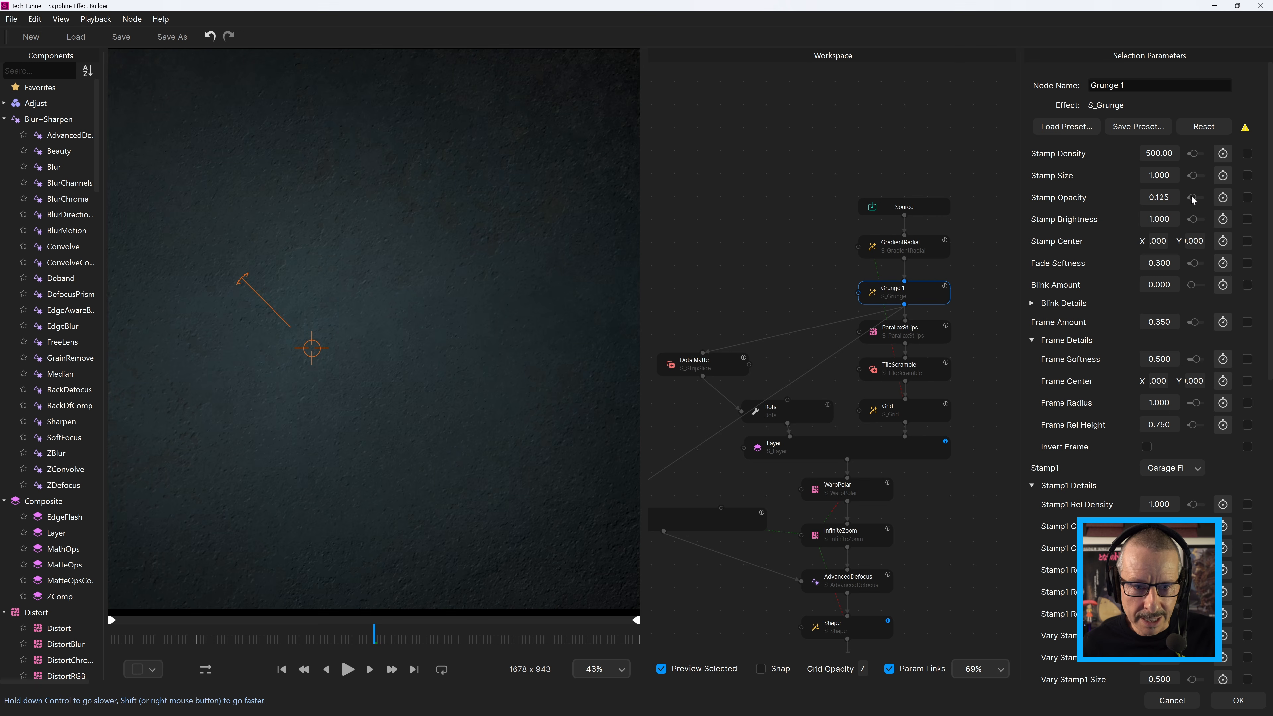
click(661, 668)
scroll(460, 205, up, 5)
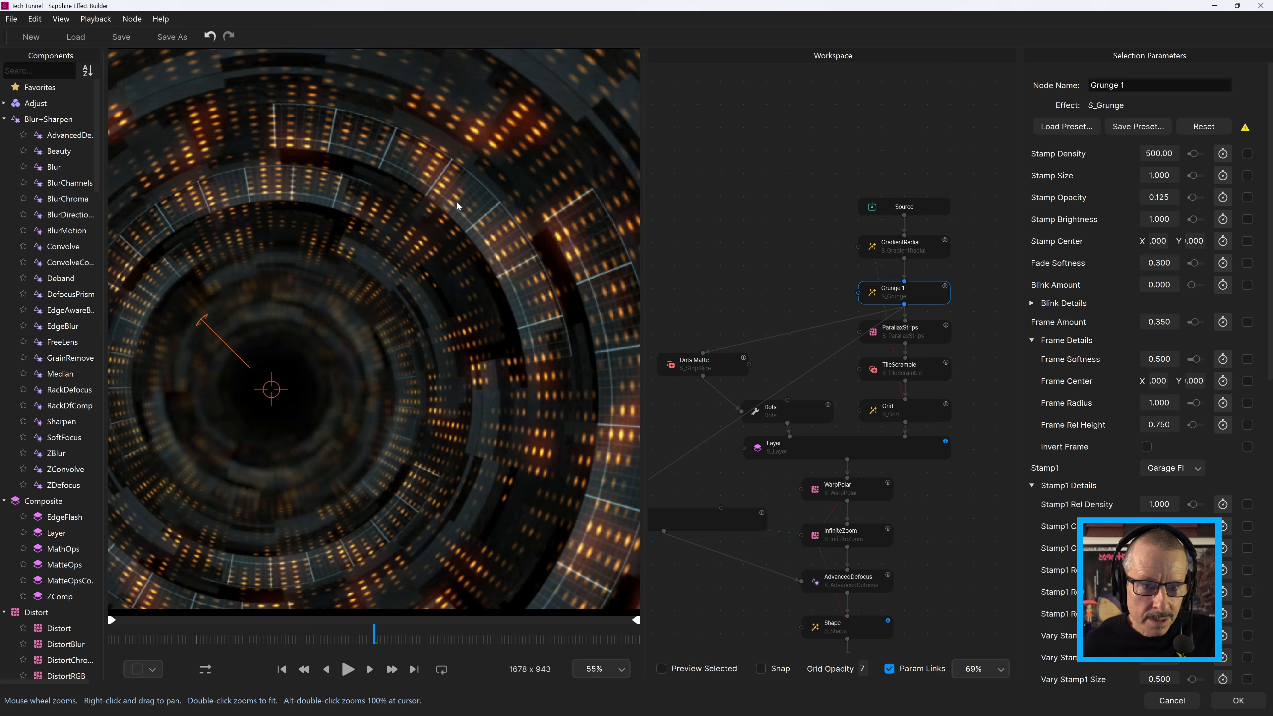
Examine the Grunge texture up close in the preview and browse the Grunge node's presets without loading one
scroll(374, 407, up, 3)
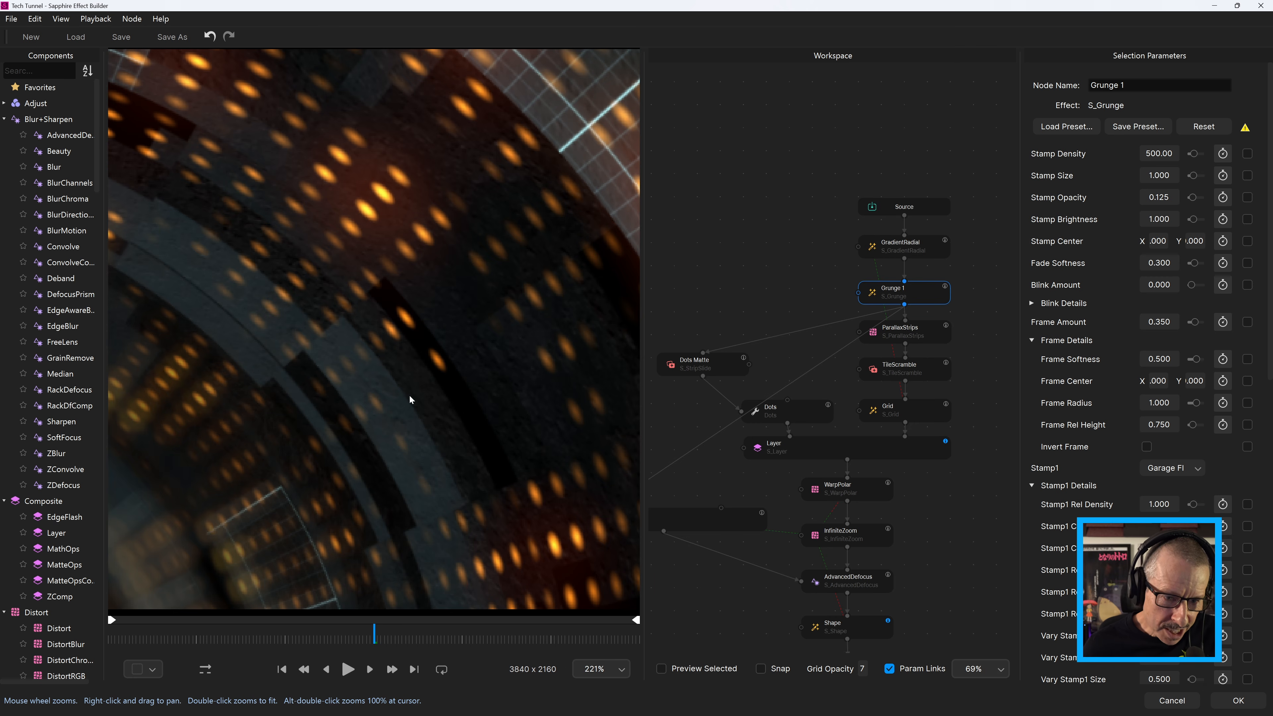
scroll(456, 332, down, 7)
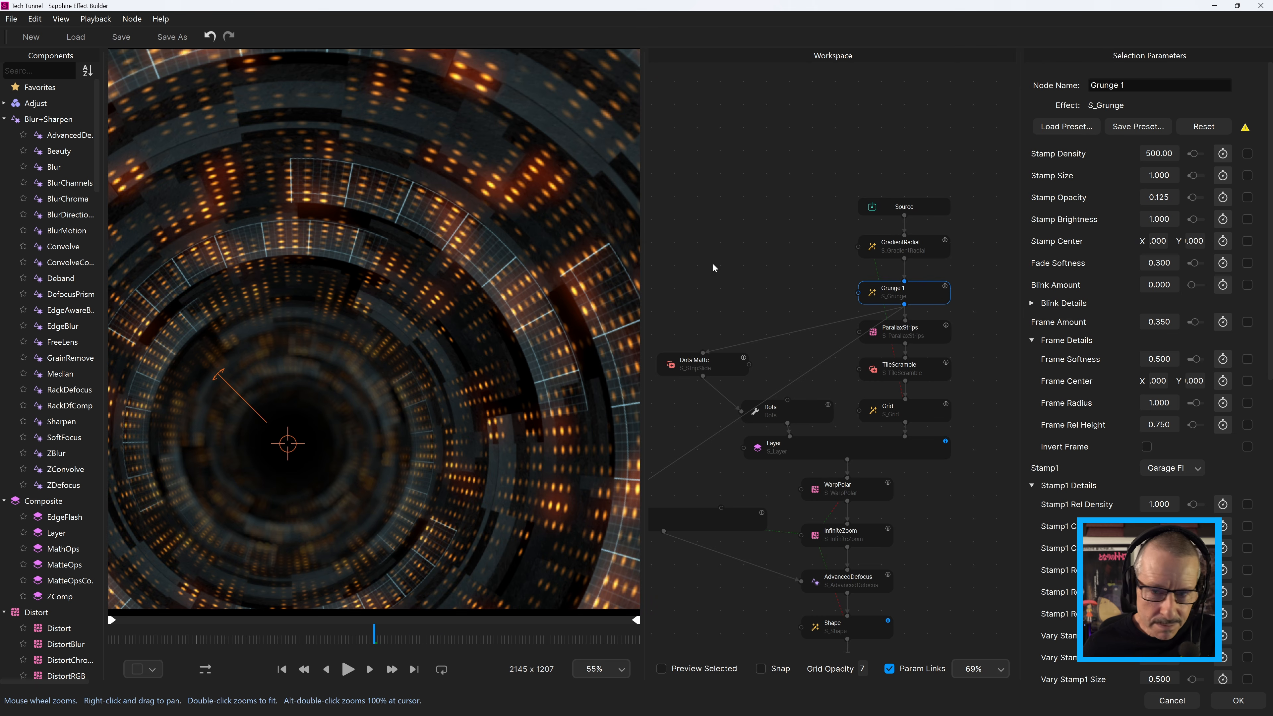
click(1078, 127)
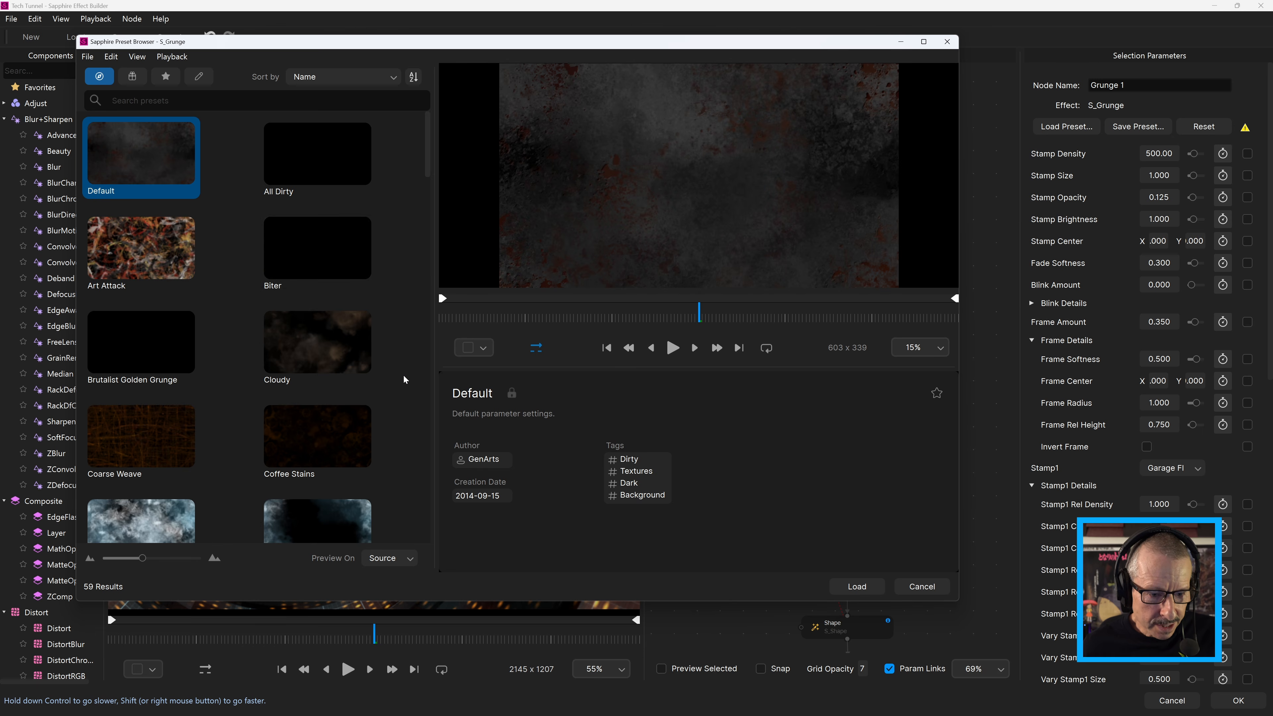
scroll(403, 374, down, 4)
scroll(396, 360, down, 10)
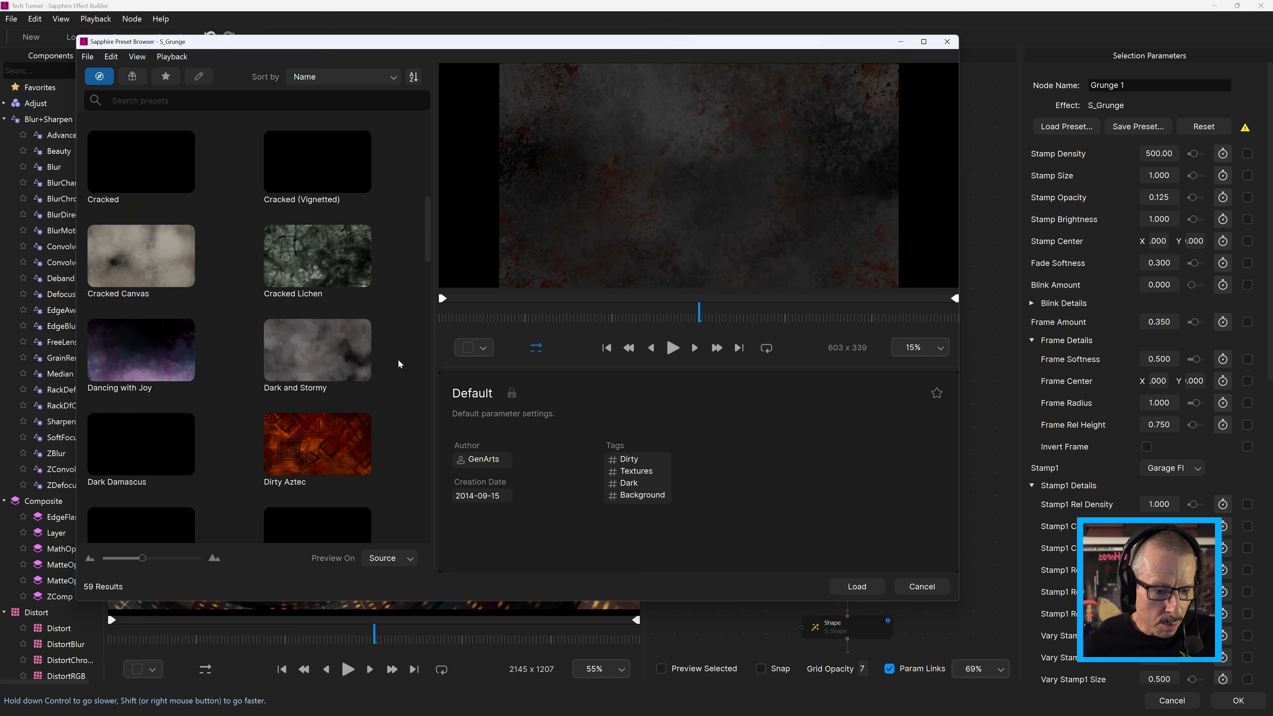
scroll(398, 359, down, 4)
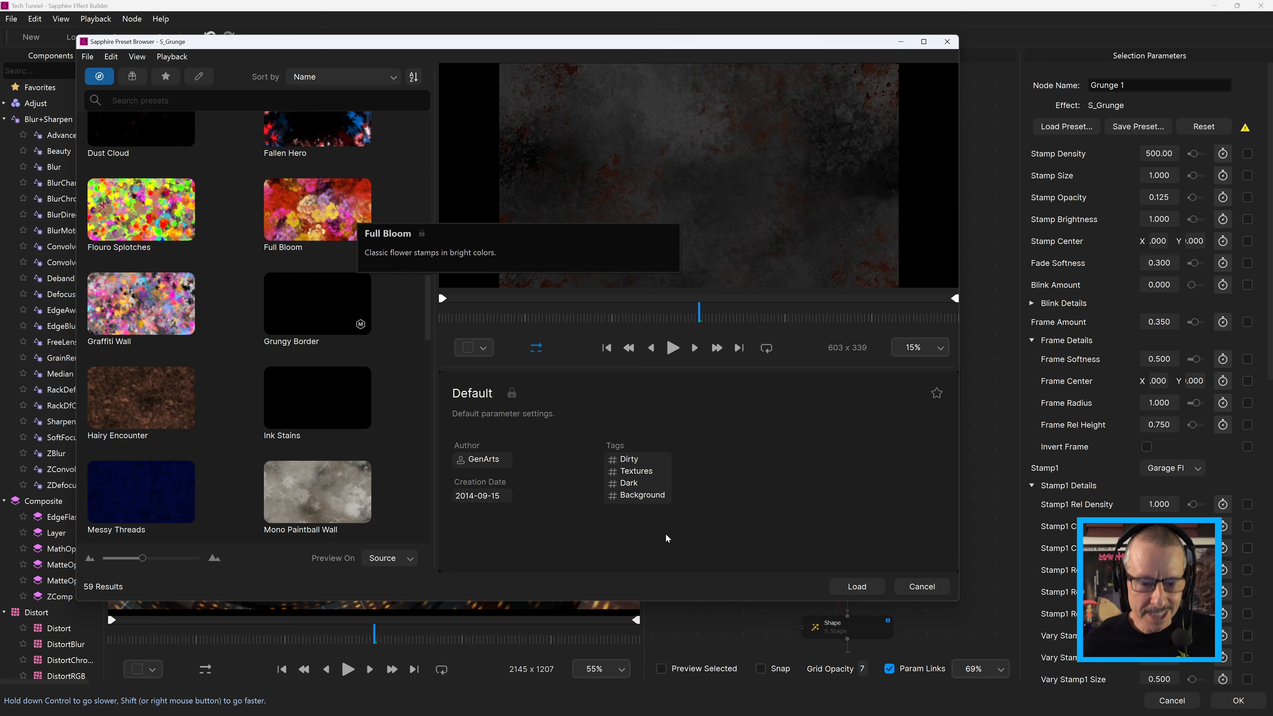
click(922, 587)
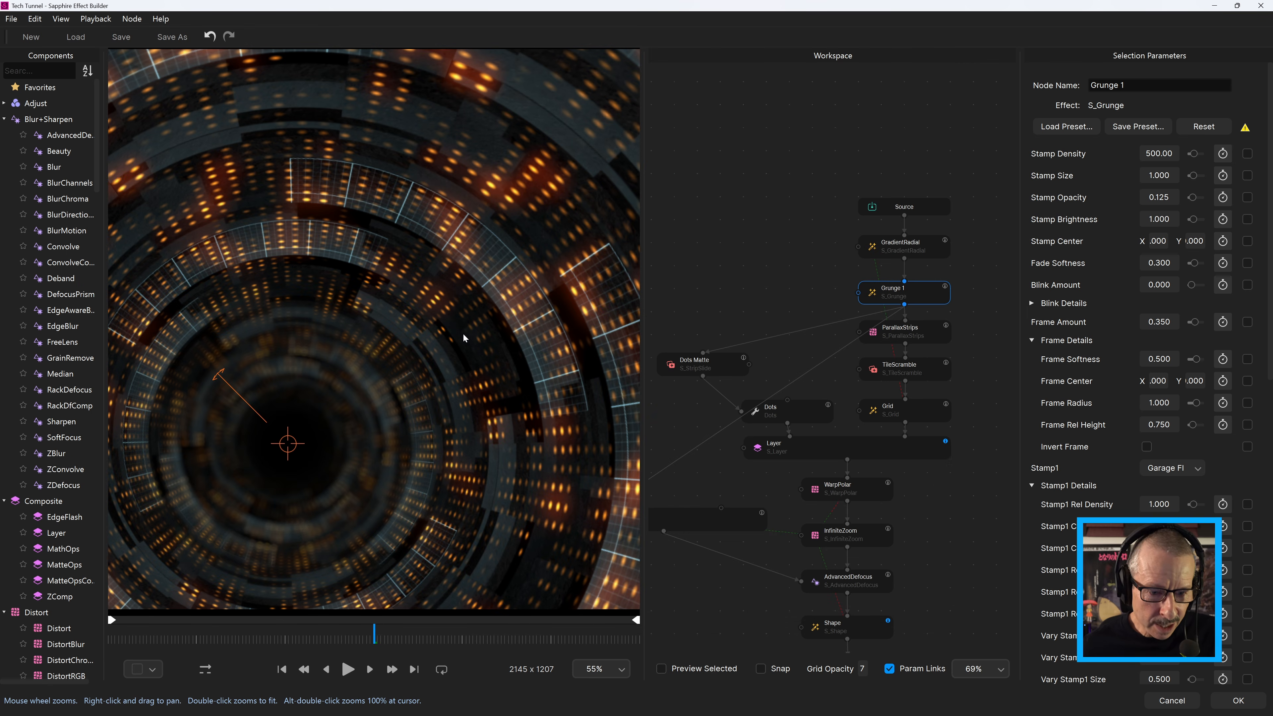
scroll(463, 335, down, 2)
scroll(529, 198, up, 3)
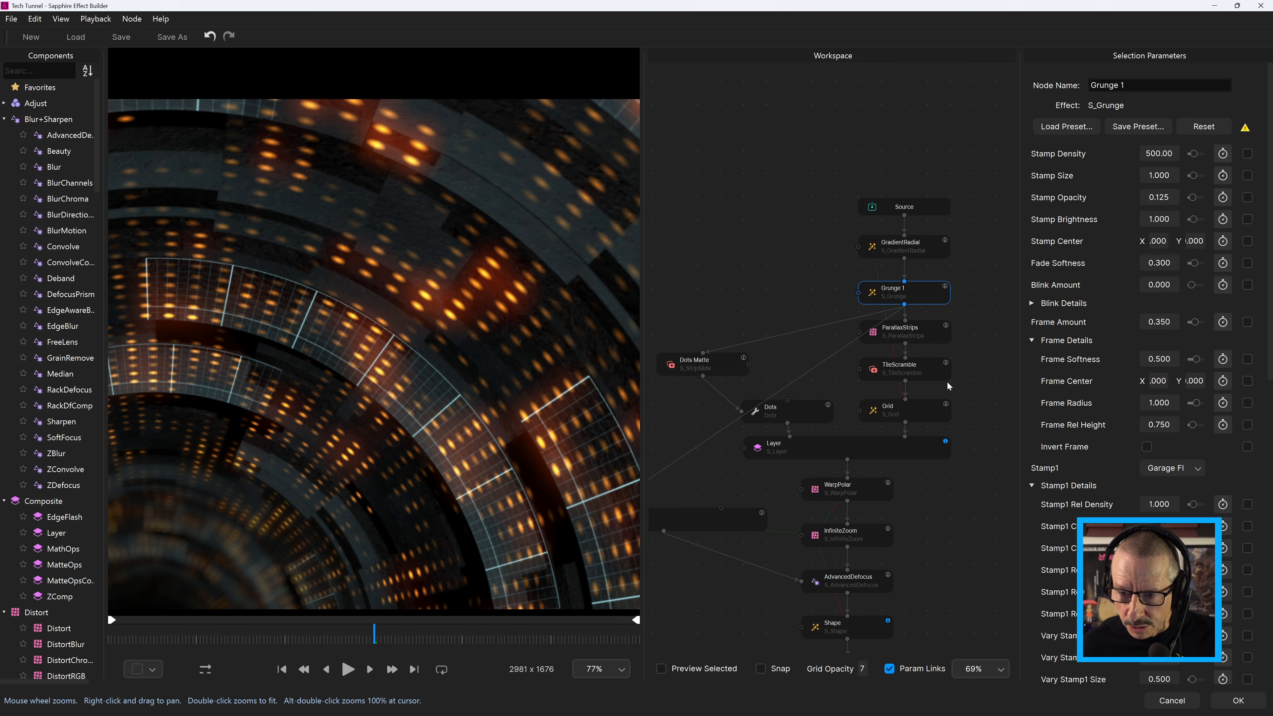
Move the nodes from Source through TileScramble up and insert a DigitalDamage node between TileScramble and Grid
drag(980, 198, 918, 343)
click(917, 344)
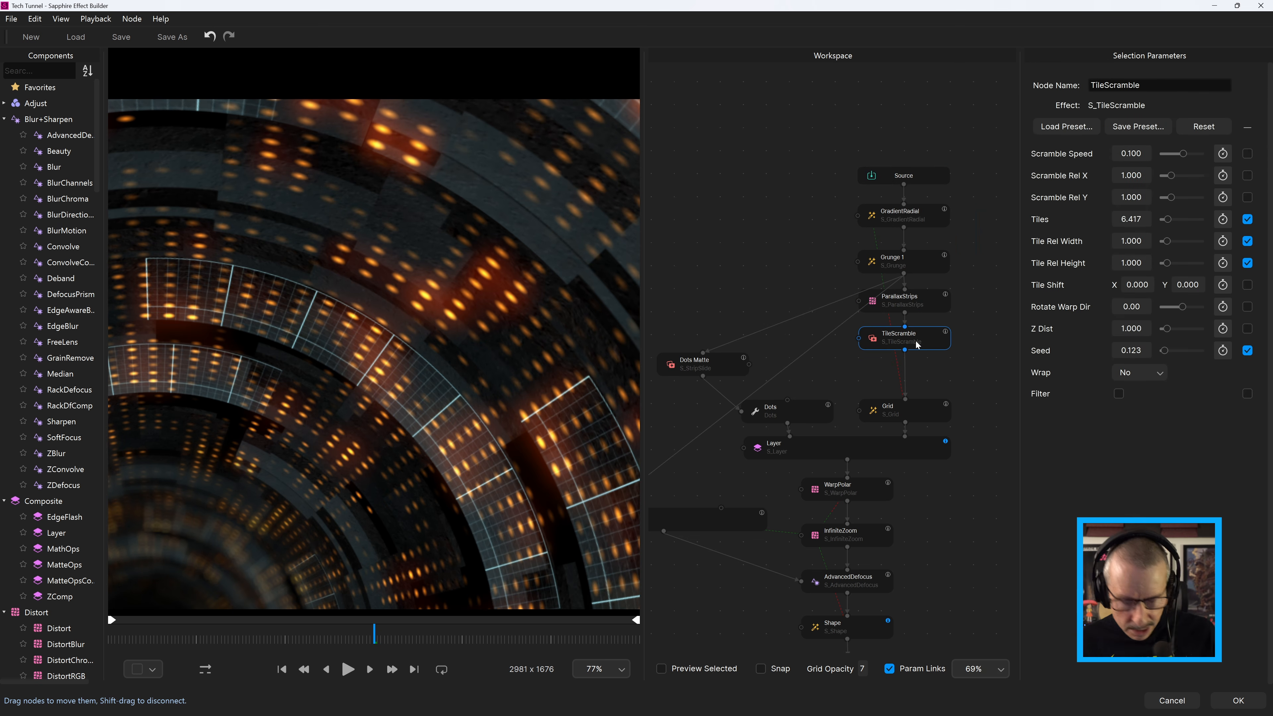
key(Tab)
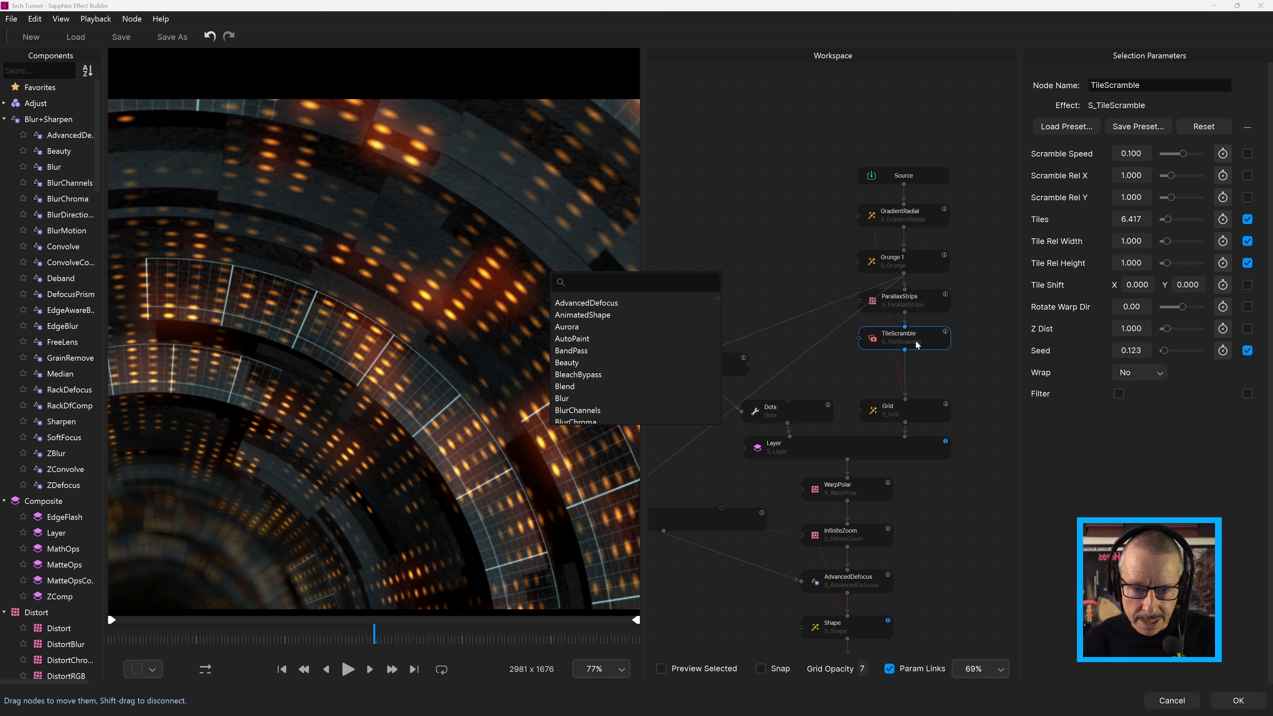
text(dig)
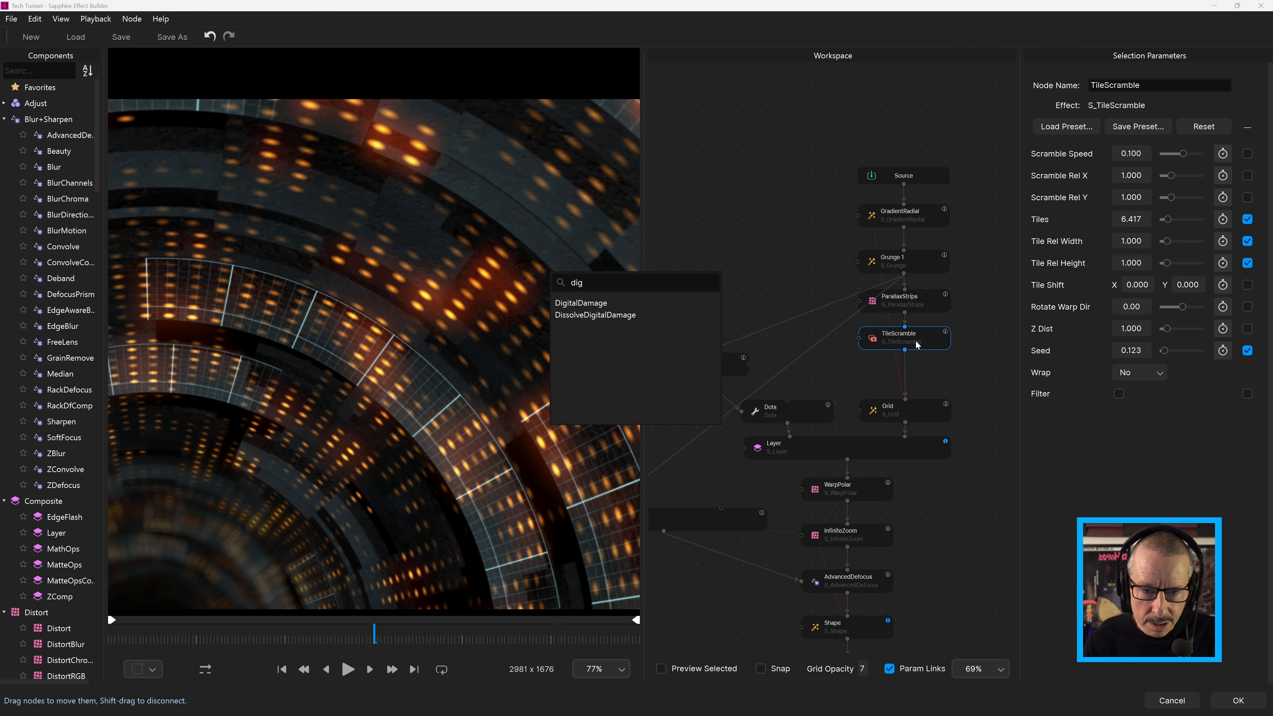
click(589, 305)
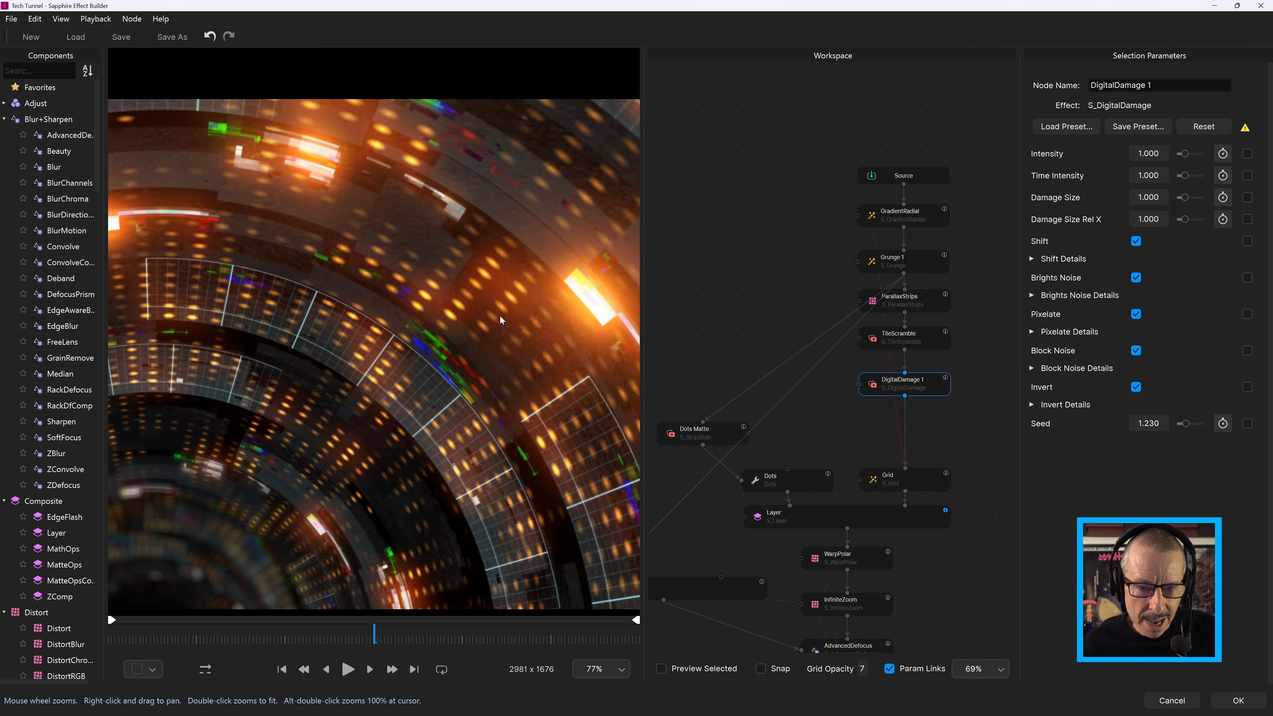
Lower the DigitalDamage node's Intensity and apply the edited effect to the After Effects layer
scroll(499, 317, down, 4)
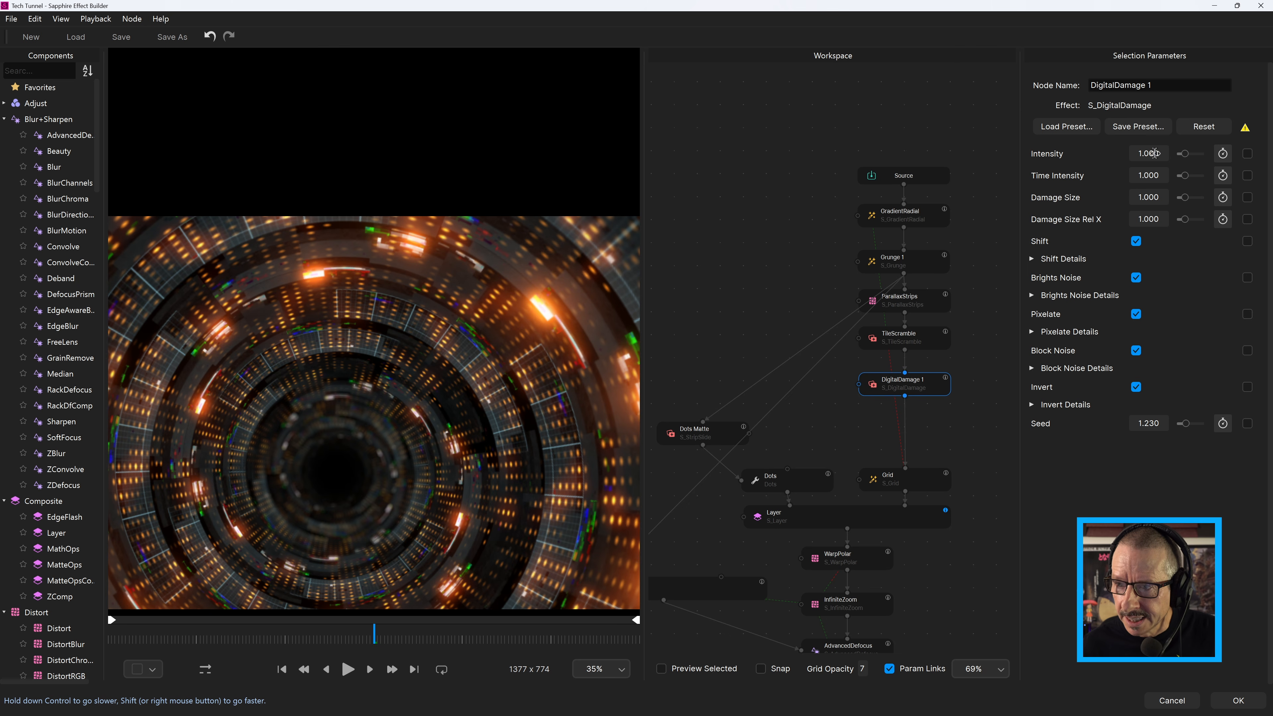
drag(1154, 153, 1135, 157)
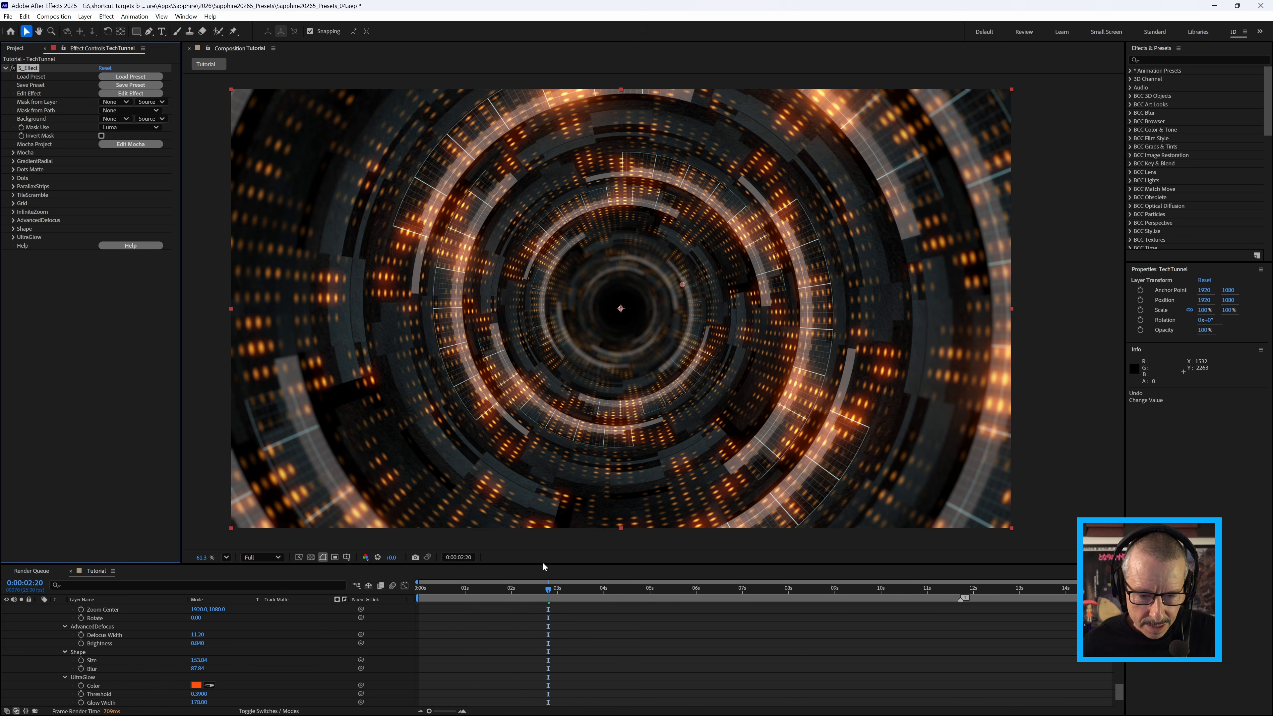
Enlarge the timeline, filter the TechTunnel layer's properties by "zoom", and select InfiniteZoom's Zoom property
drag(544, 565, 544, 349)
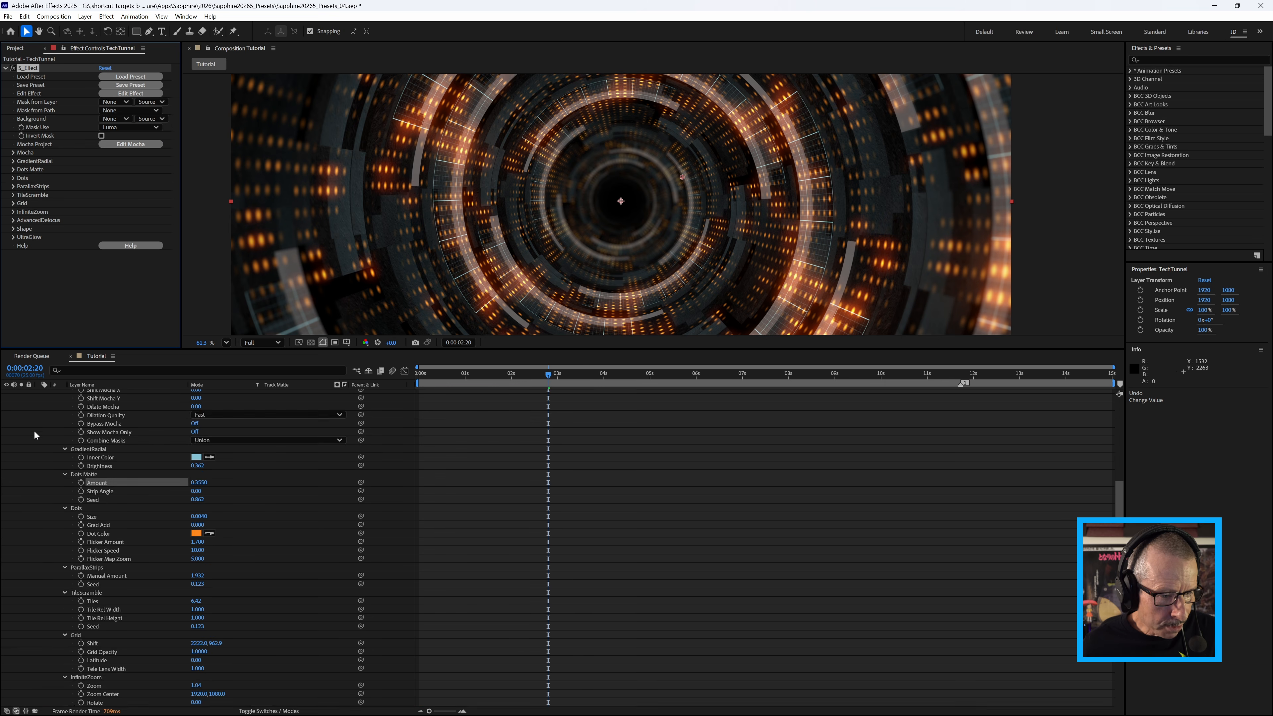
scroll(35, 435, up, 5)
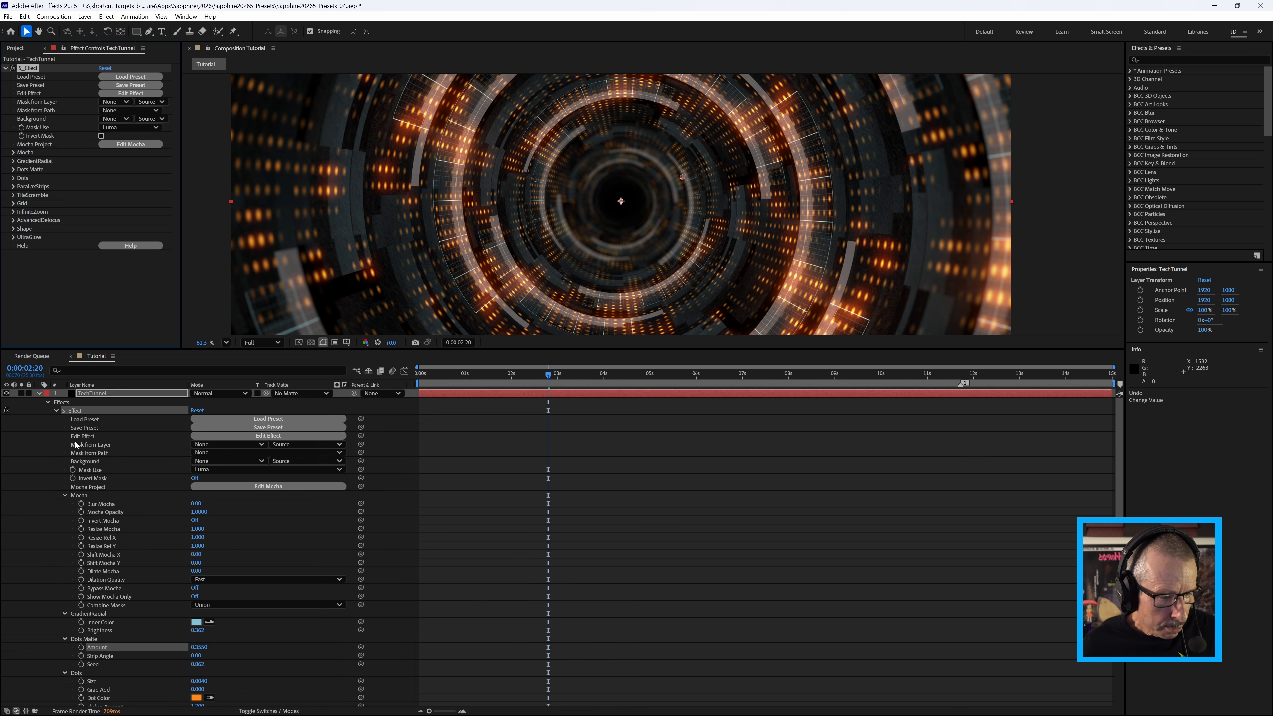
click(100, 392)
click(101, 370)
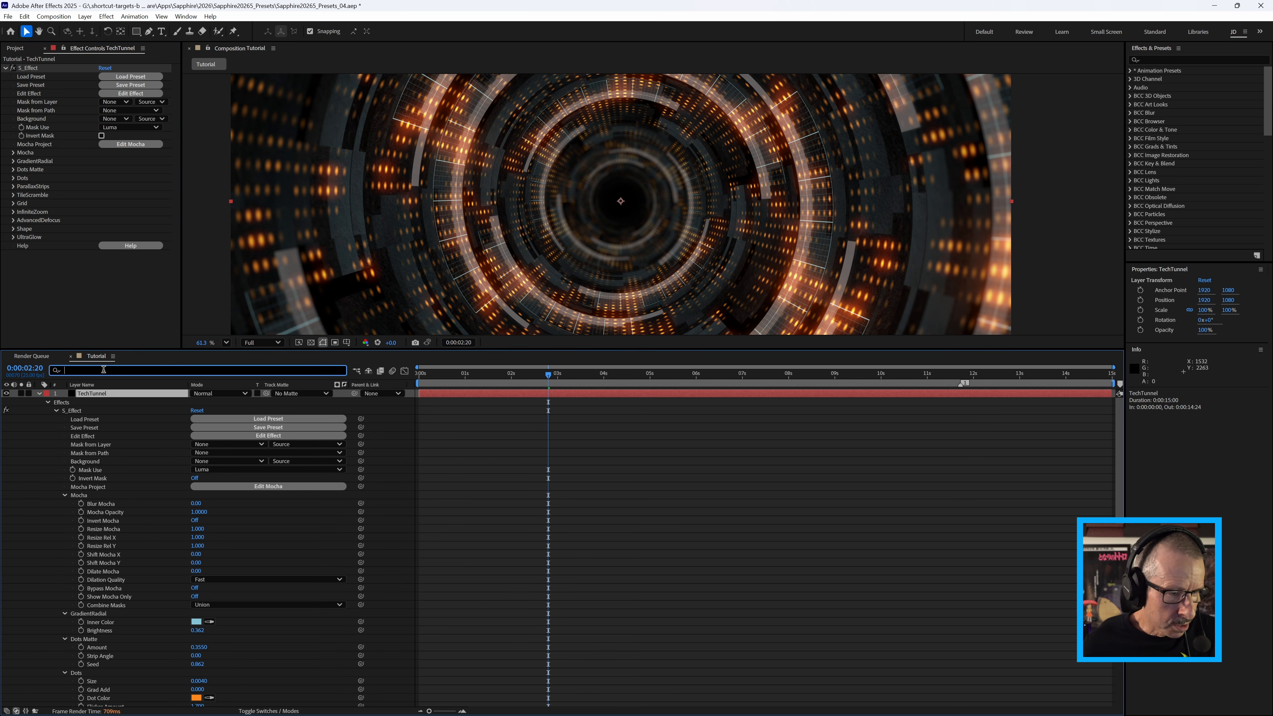
text(zoom)
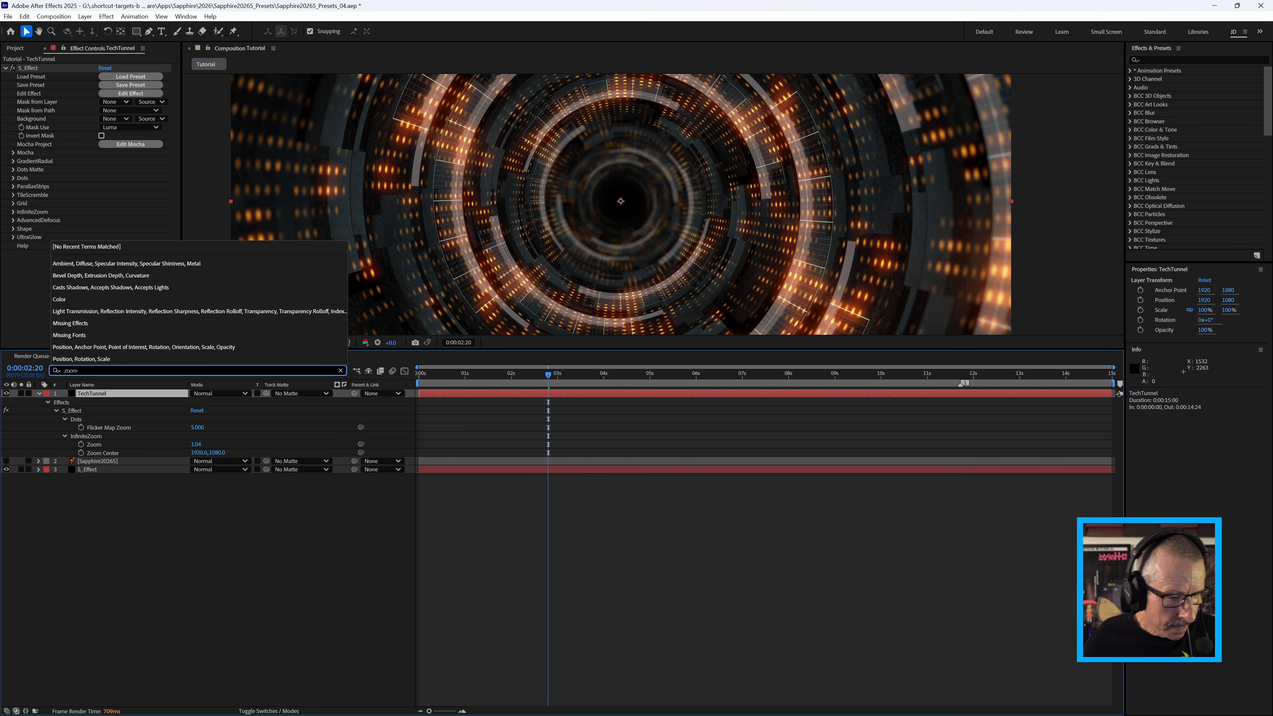
click(99, 446)
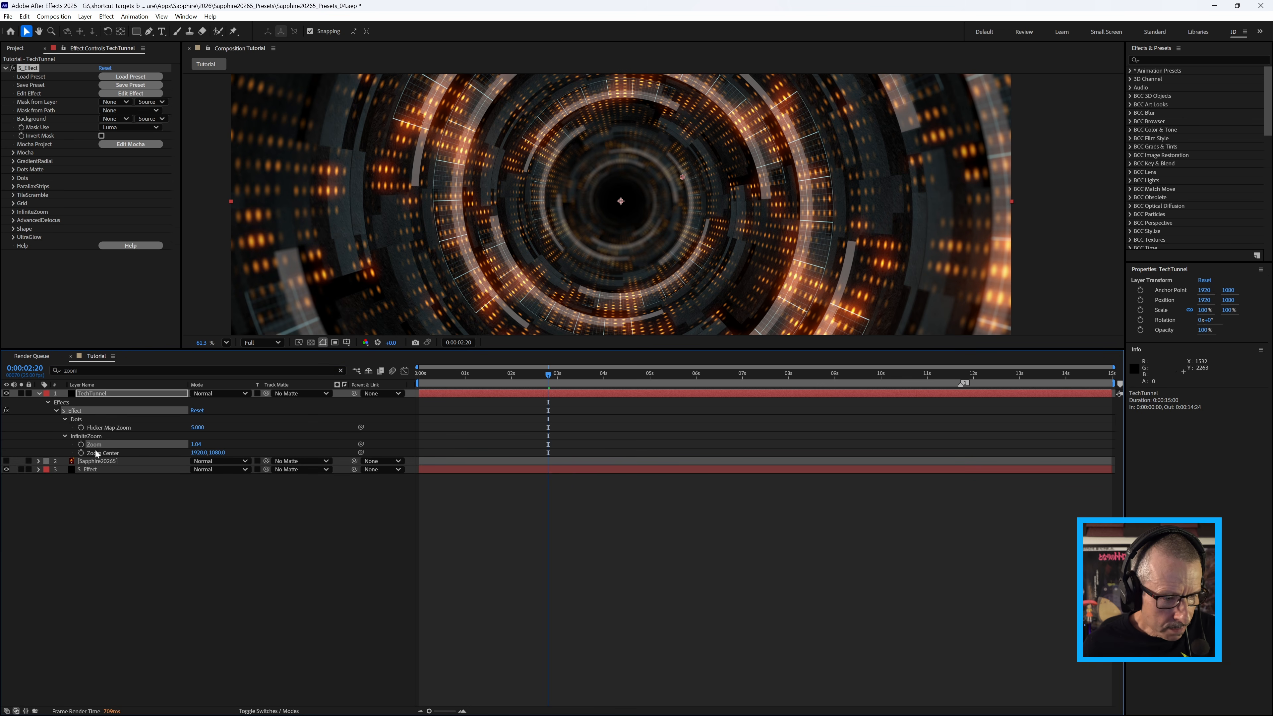
Keyframe InfiniteZoom's Zoom at the start of the composition and raise it to about 2.24 at 0:00:03:00
key(Home)
click(80, 444)
drag(468, 378, 557, 385)
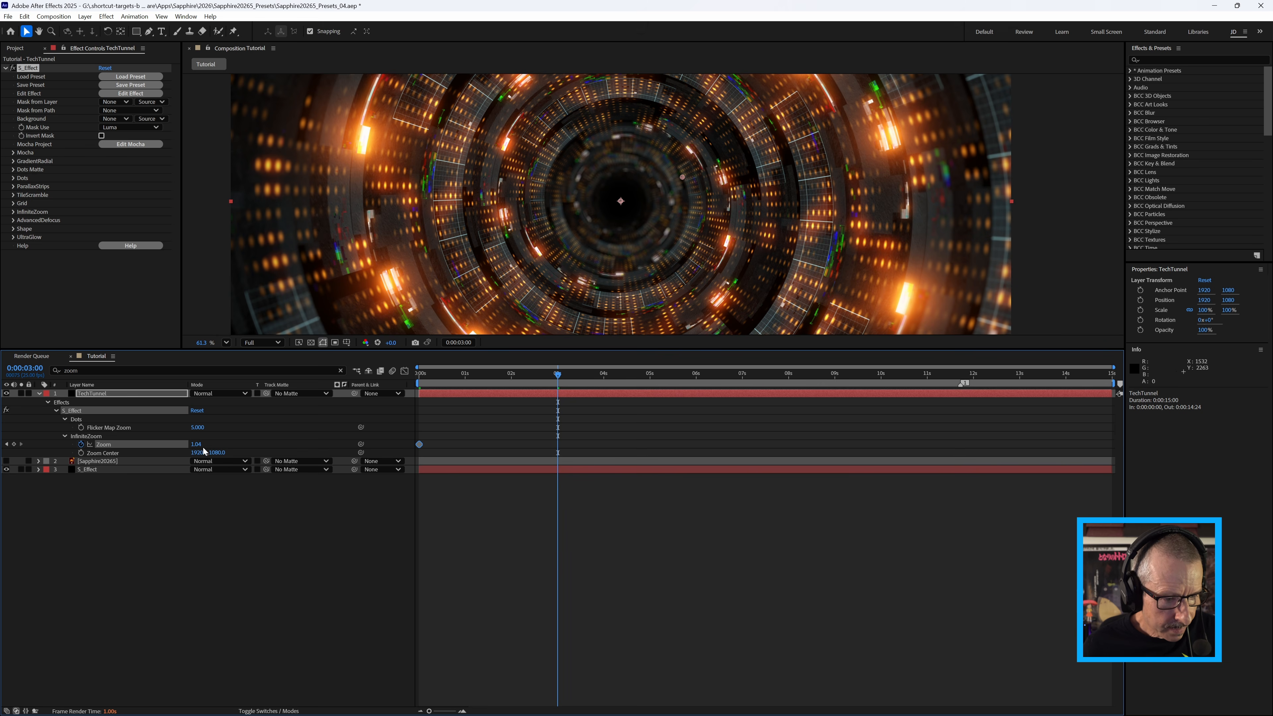
drag(197, 444, 205, 444)
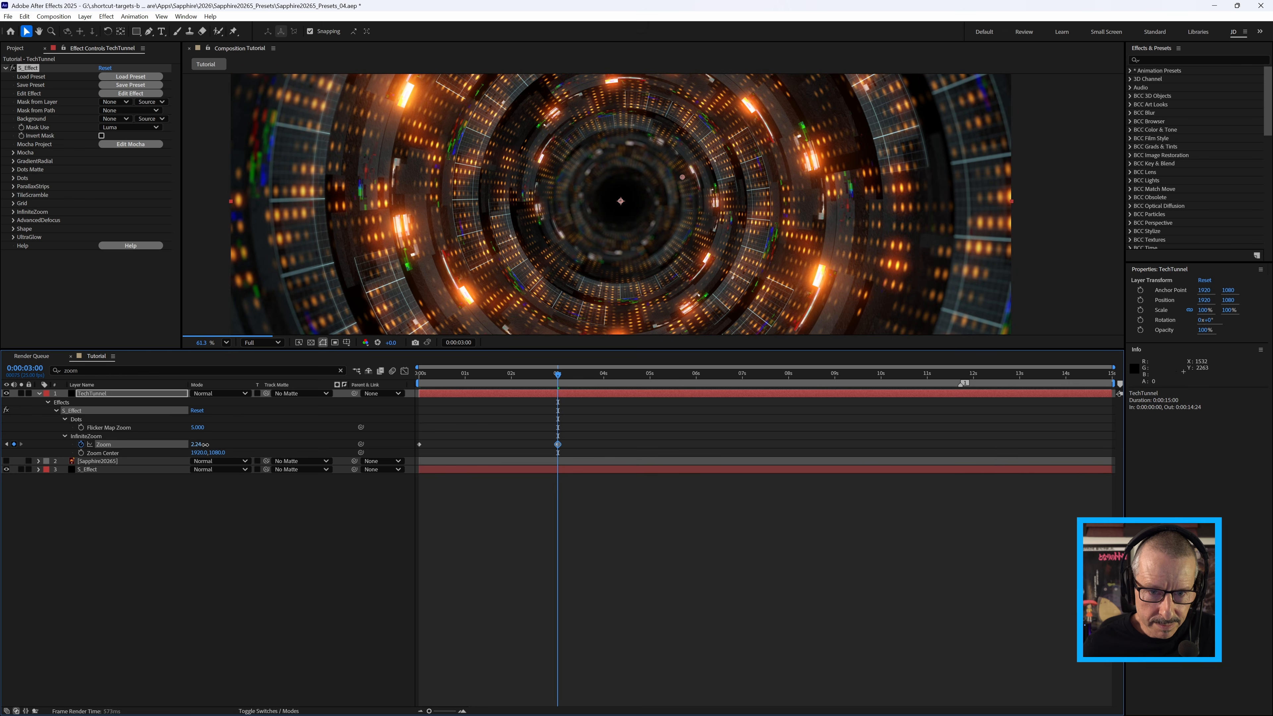